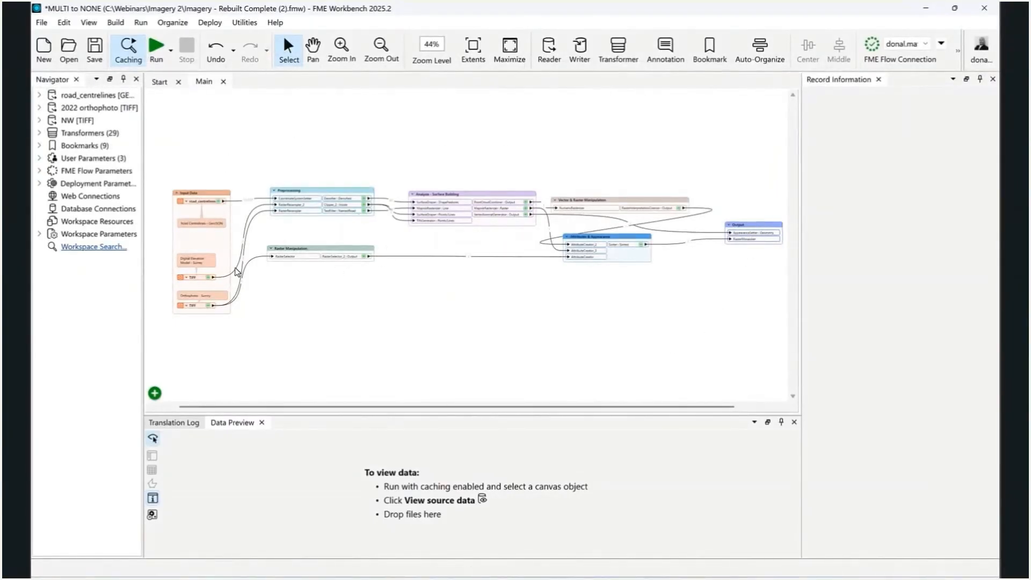
Preview the road_centrelines source data from the Input Data bookmark and enlarge the data preview area
mouse_move(412, 345)
mouse_down()
mouse_move(399, 348)
mouse_move(427, 347)
mouse_up()
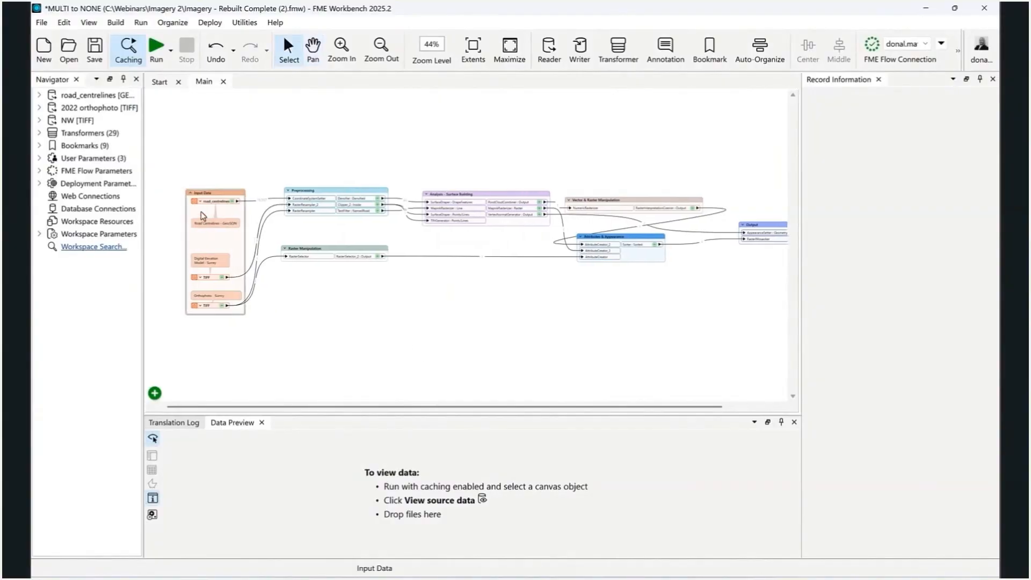
drag(189, 227, 156, 227)
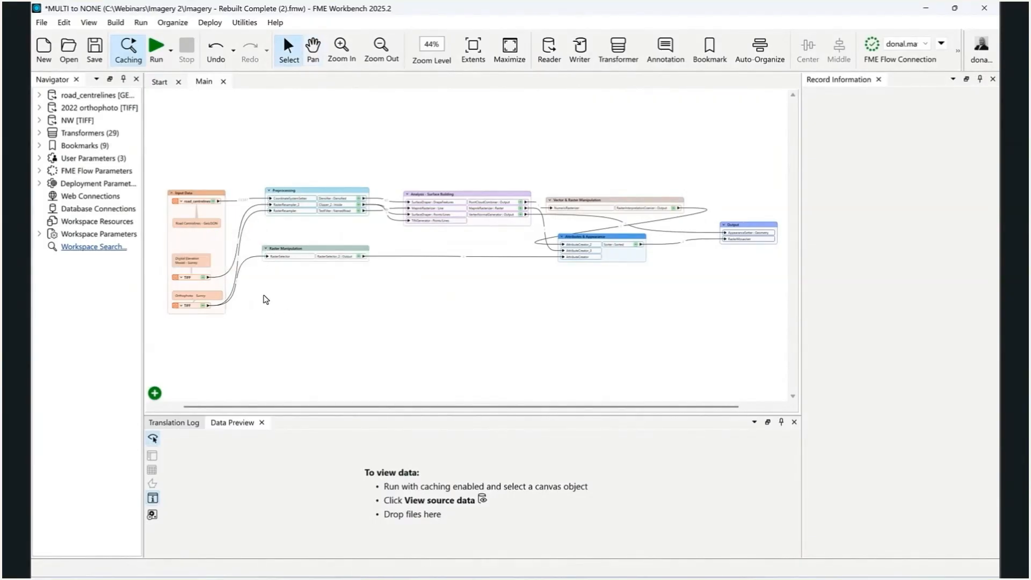
scroll(250, 291, up, 3)
drag(252, 285, 388, 296)
scroll(234, 117, up, 2)
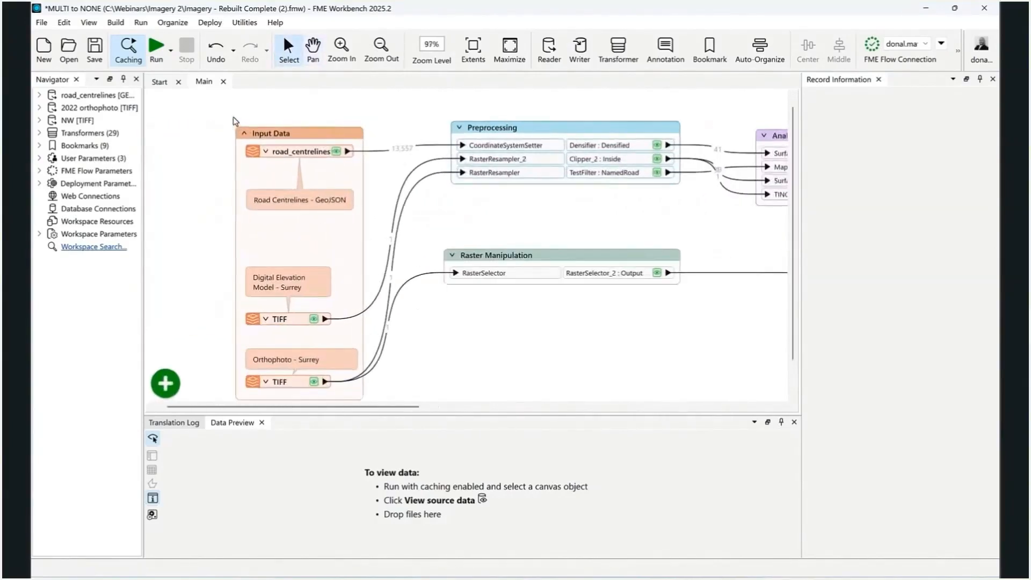
drag(200, 145, 233, 146)
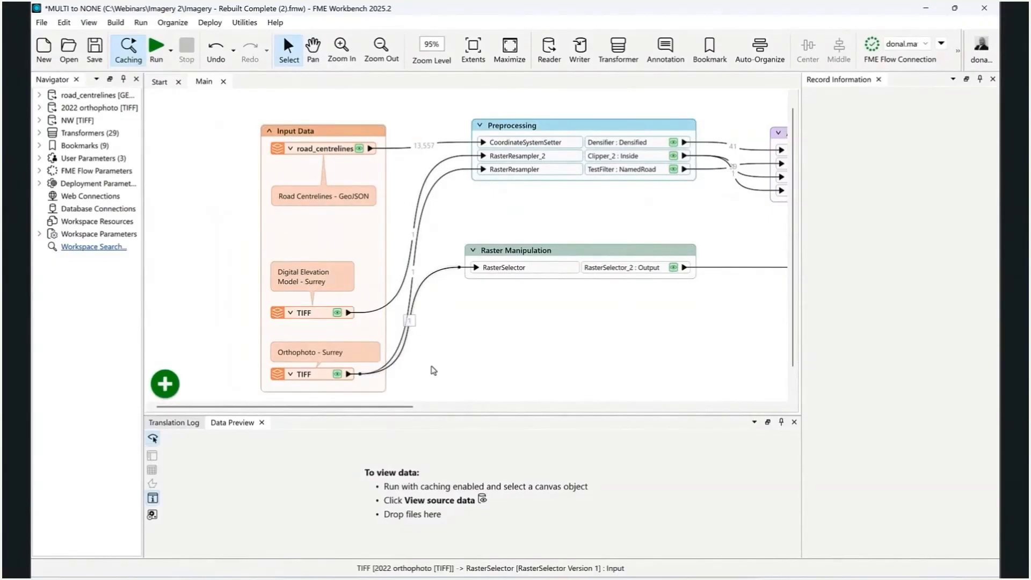
drag(530, 414, 530, 397)
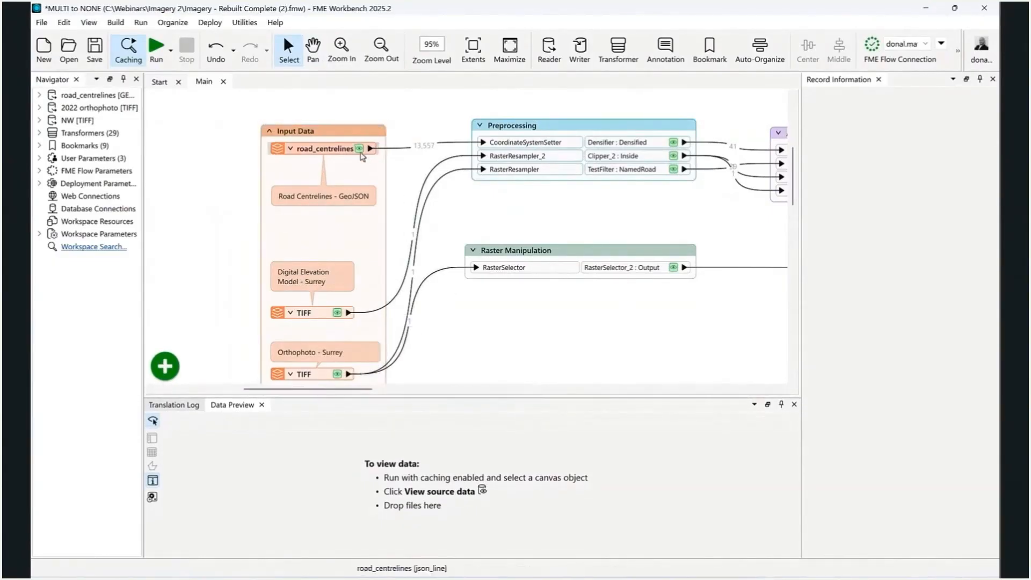
click(360, 150)
scroll(455, 241, down, 1)
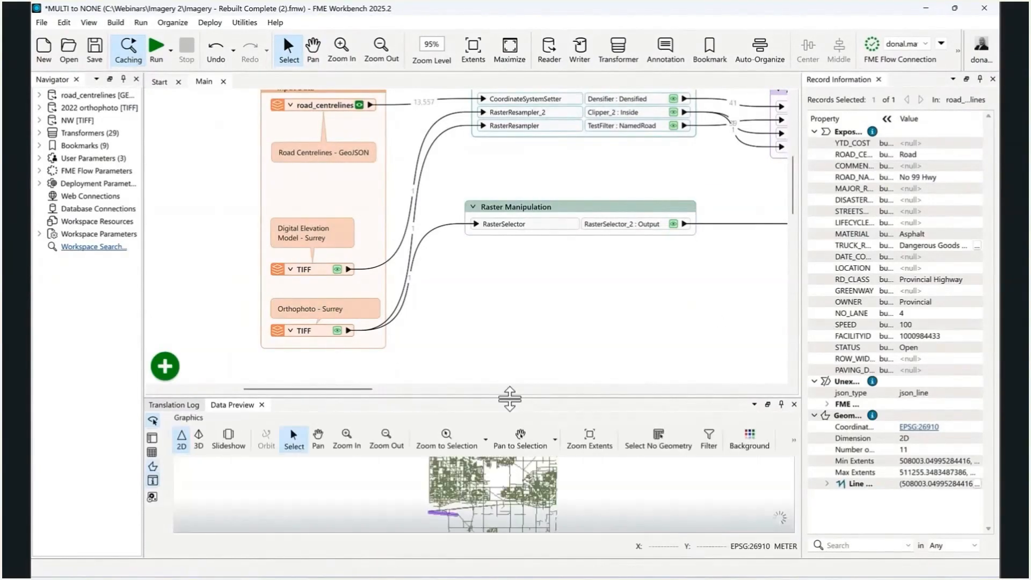
drag(509, 399, 509, 330)
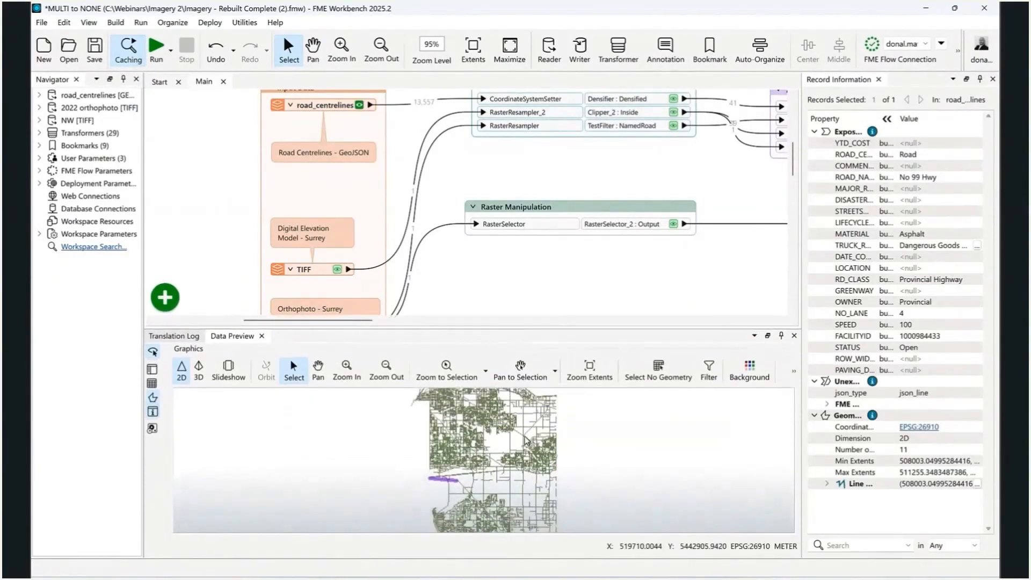
scroll(528, 430, down, 2)
scroll(525, 429, up, 1)
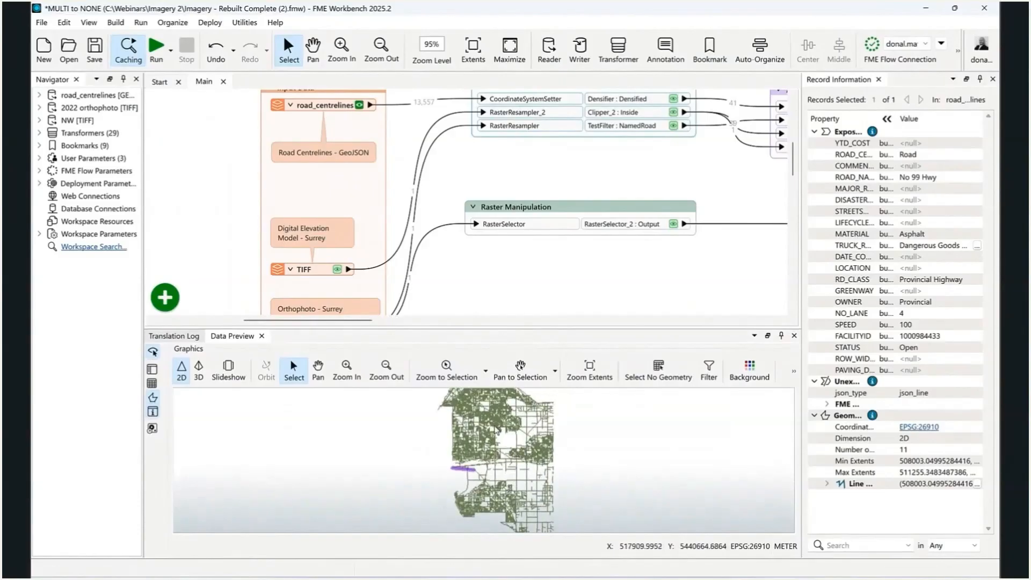
Preview the Digital Elevation Model - Surrey TIFF source and examine the raster
click(338, 270)
scroll(454, 283, down, 3)
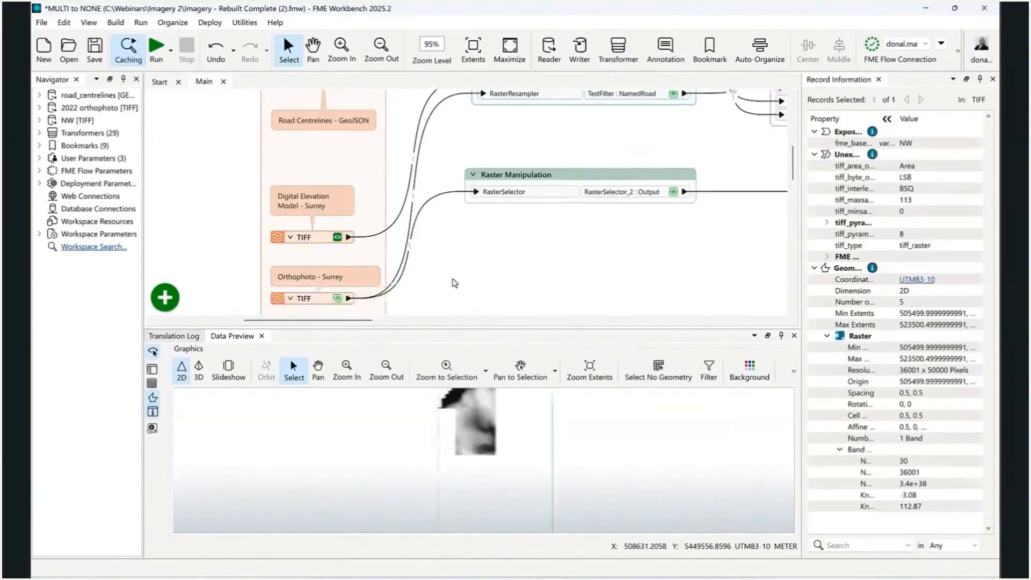
scroll(483, 446, up, 3)
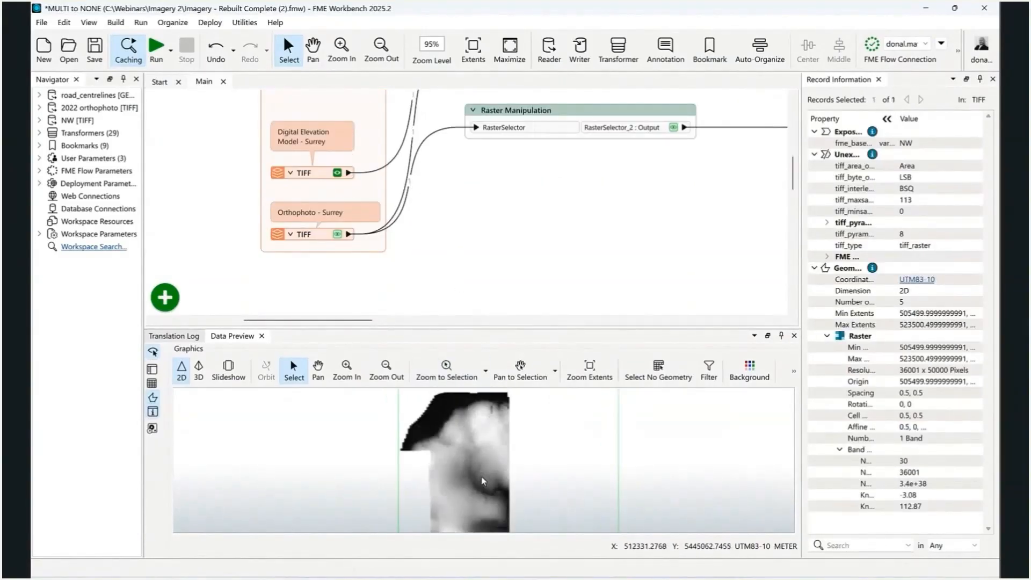
scroll(481, 470, down, 2)
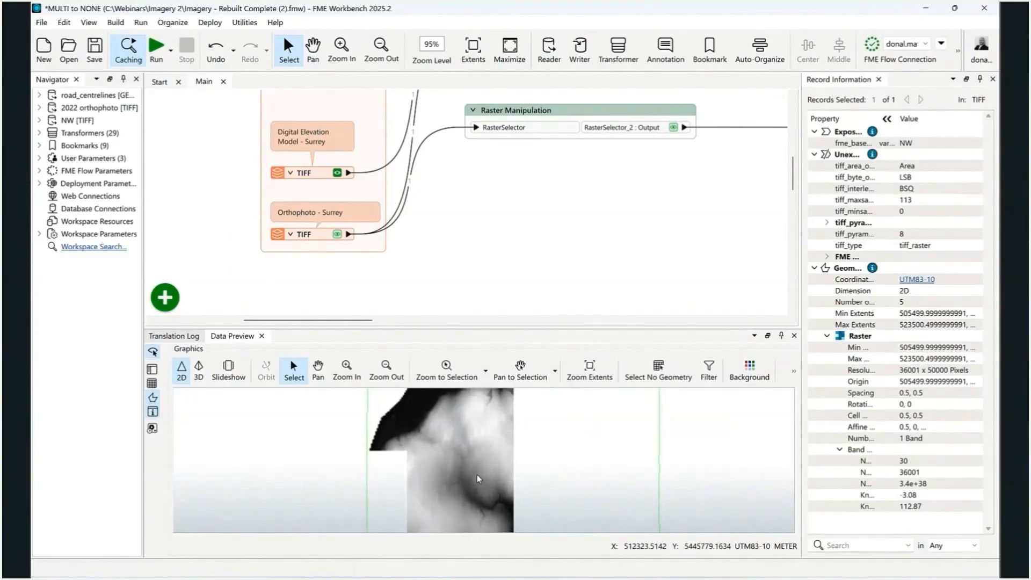
drag(473, 469, 467, 446)
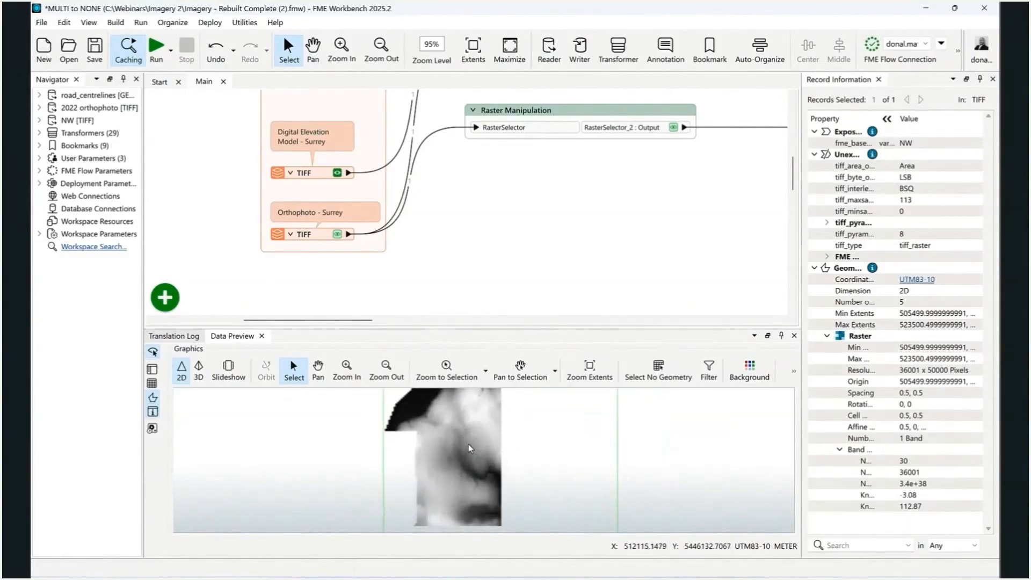
scroll(469, 448, up, 1)
Preview the Orthophoto - Surrey TIFF source and examine the imagery
click(336, 234)
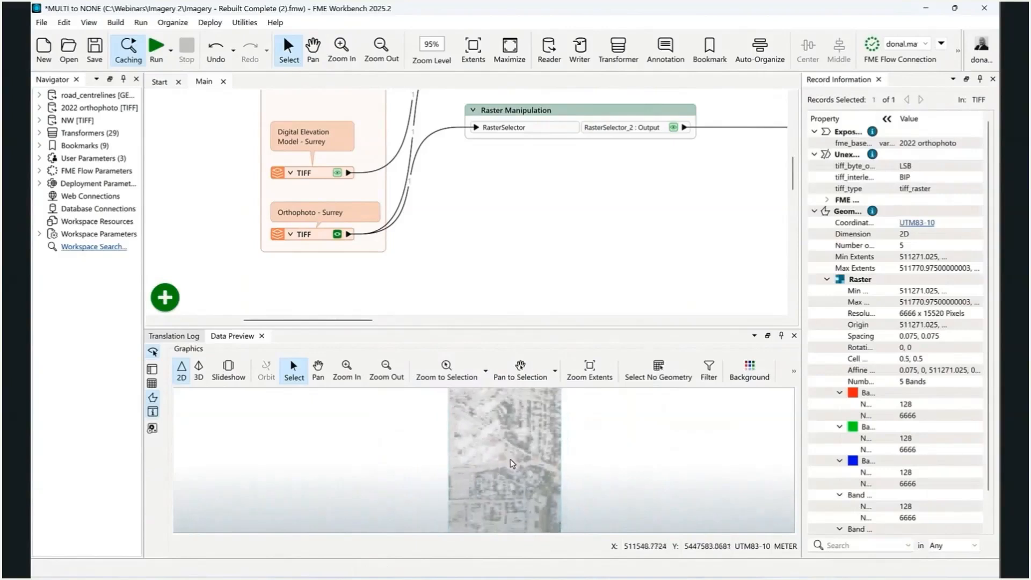
drag(514, 459, 487, 436)
scroll(490, 438, down, 1)
scroll(491, 439, up, 5)
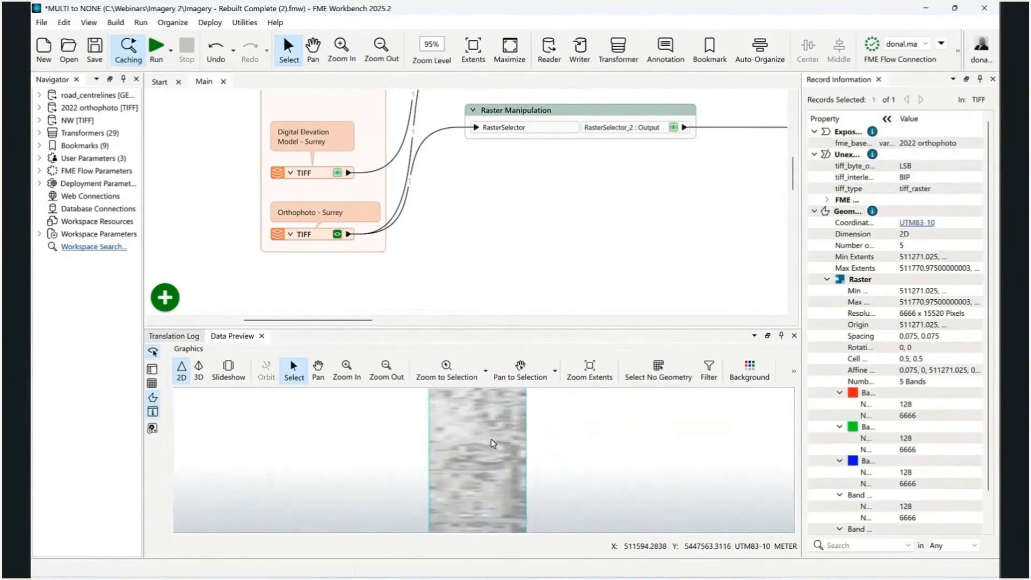
Expand the Preprocessing bookmark to show its vector and raster data transformers, and clear the selection
drag(445, 231, 463, 294)
scroll(484, 281, down, 1)
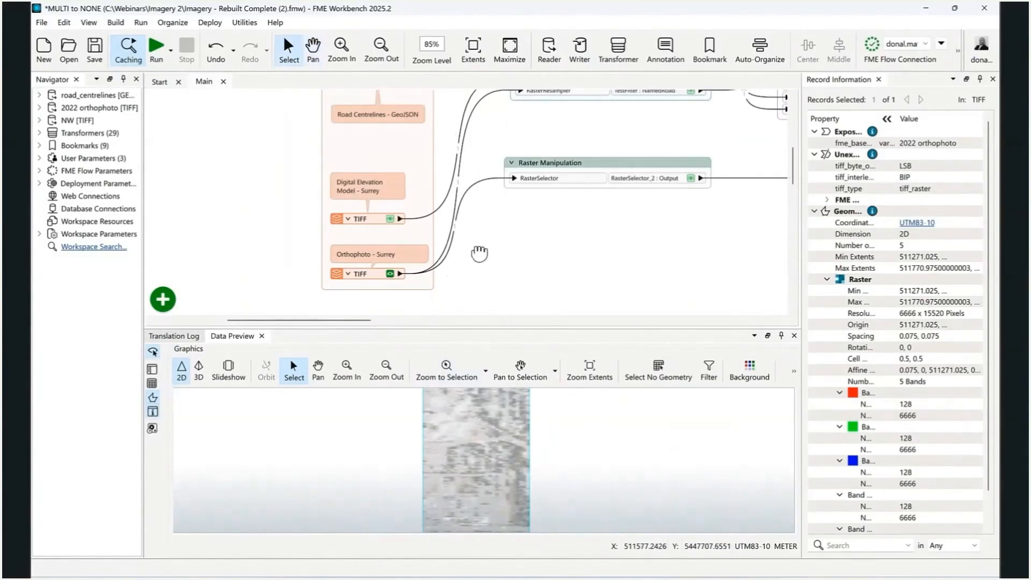
scroll(480, 253, down, 3)
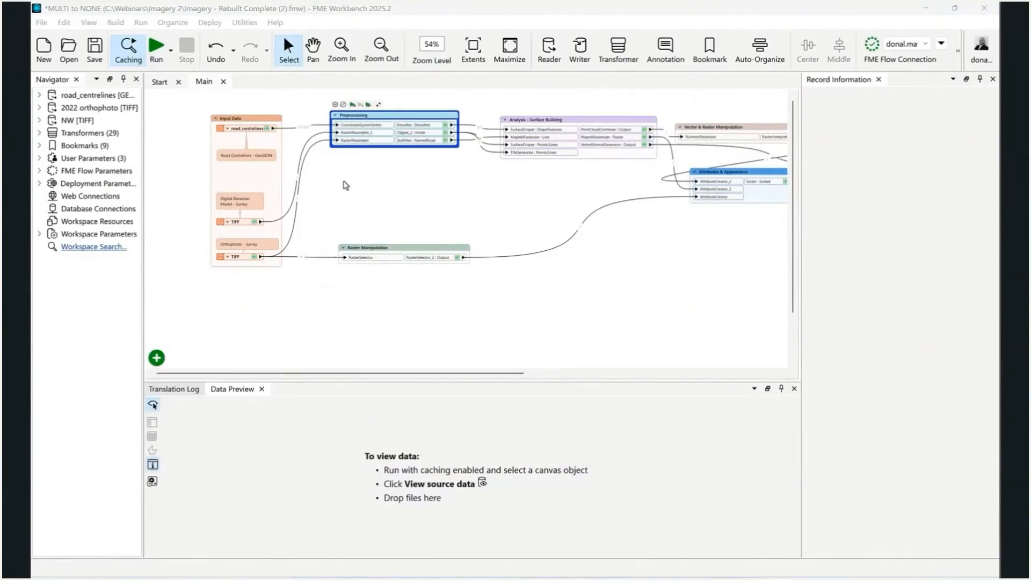
click(346, 185)
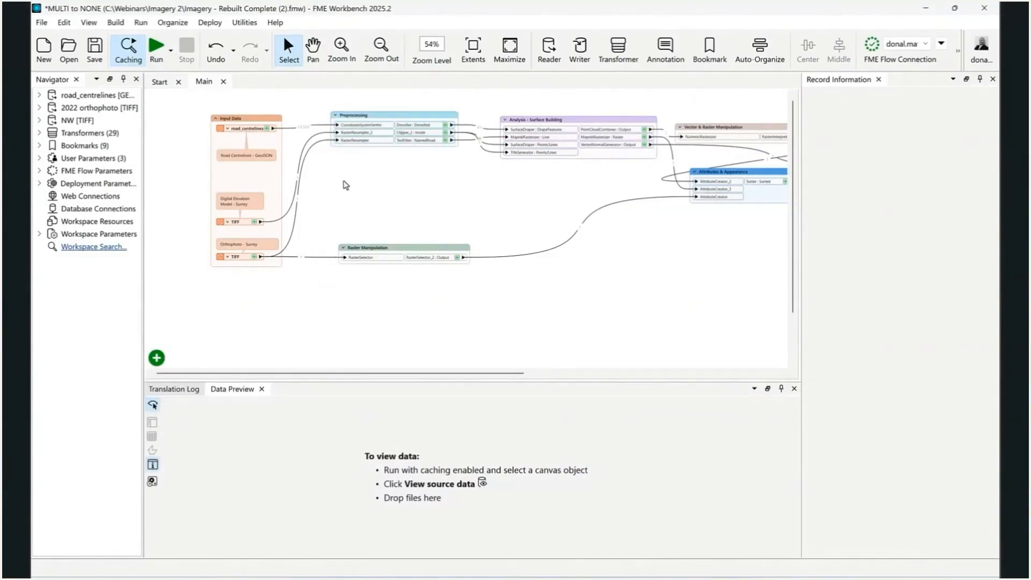
click(335, 116)
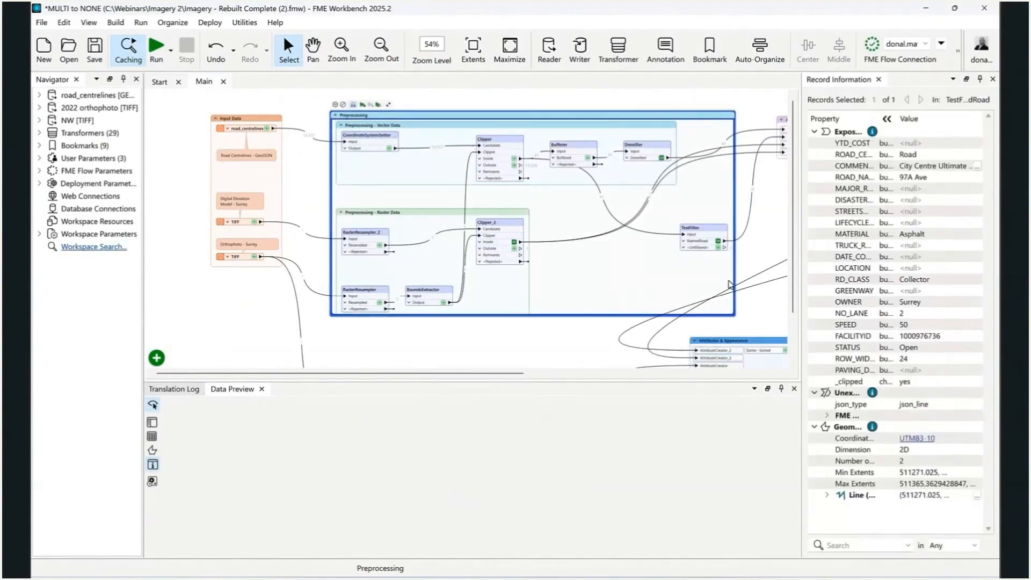
drag(743, 185, 743, 185)
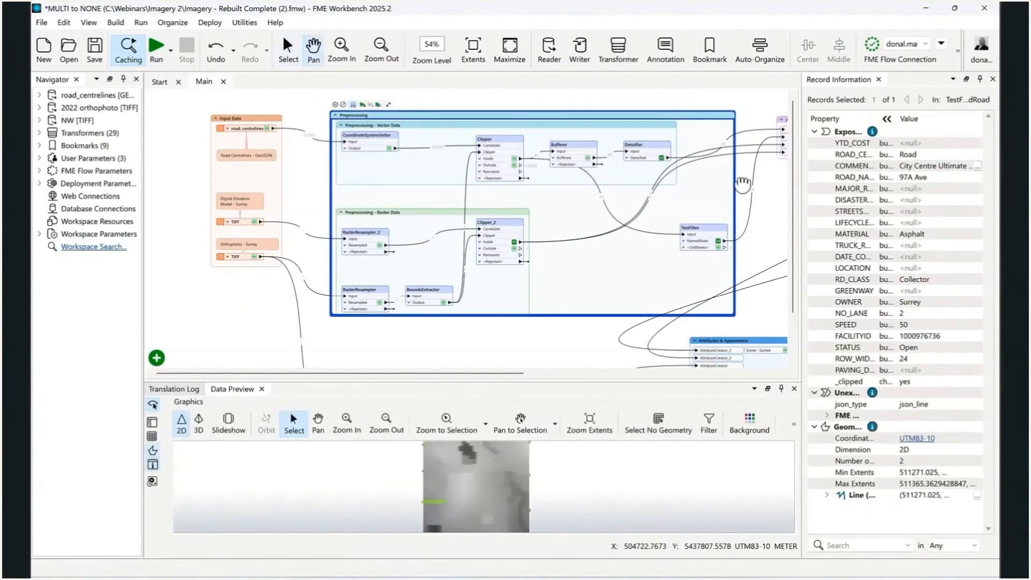
click(746, 181)
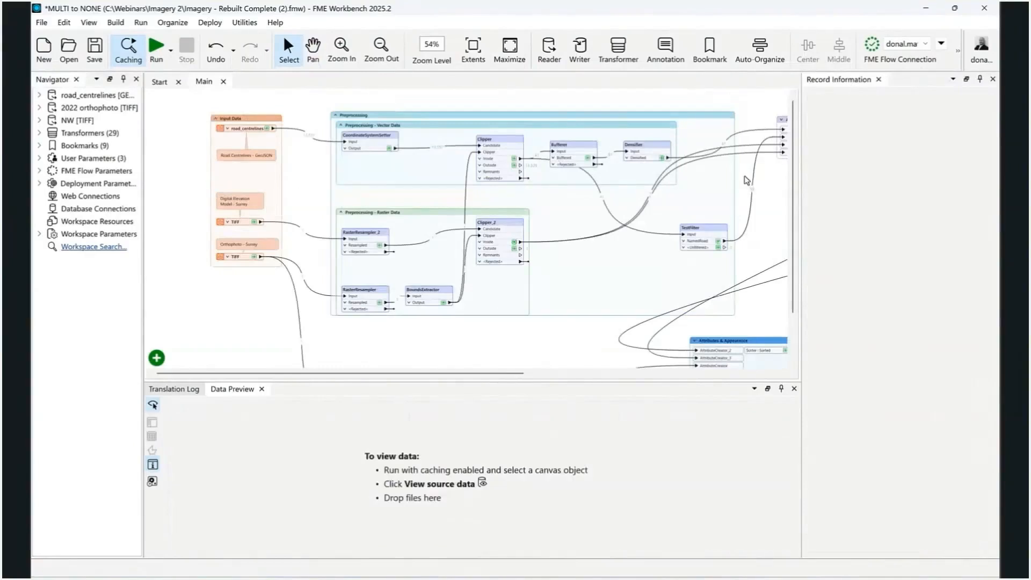
Review the parameters of the CoordinateSystemSetter in the Preprocessing - Vector Data bookmark
scroll(352, 137, up, 3)
drag(530, 122, 417, 118)
drag(278, 167, 260, 177)
click(255, 161)
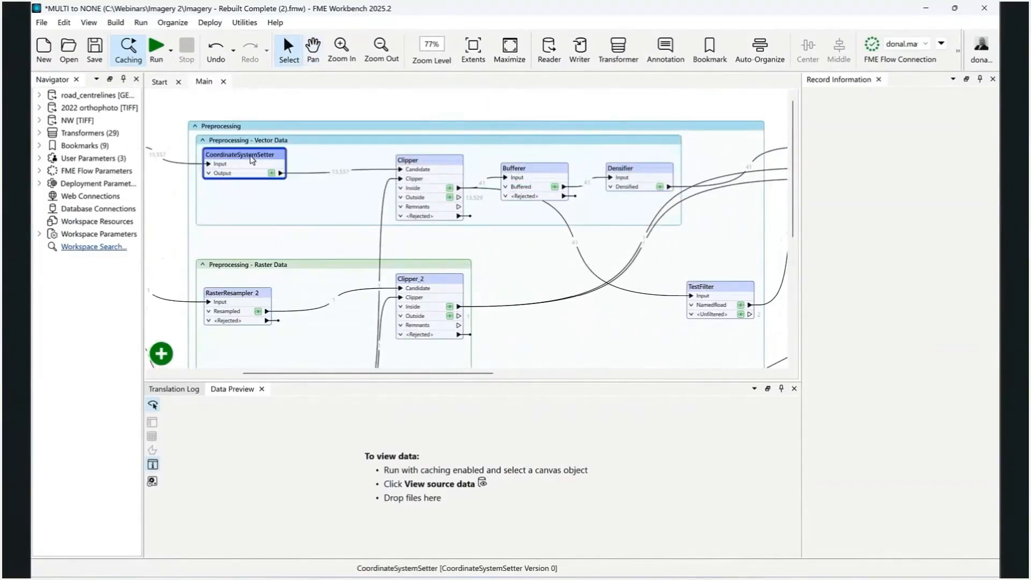
double_click(252, 160)
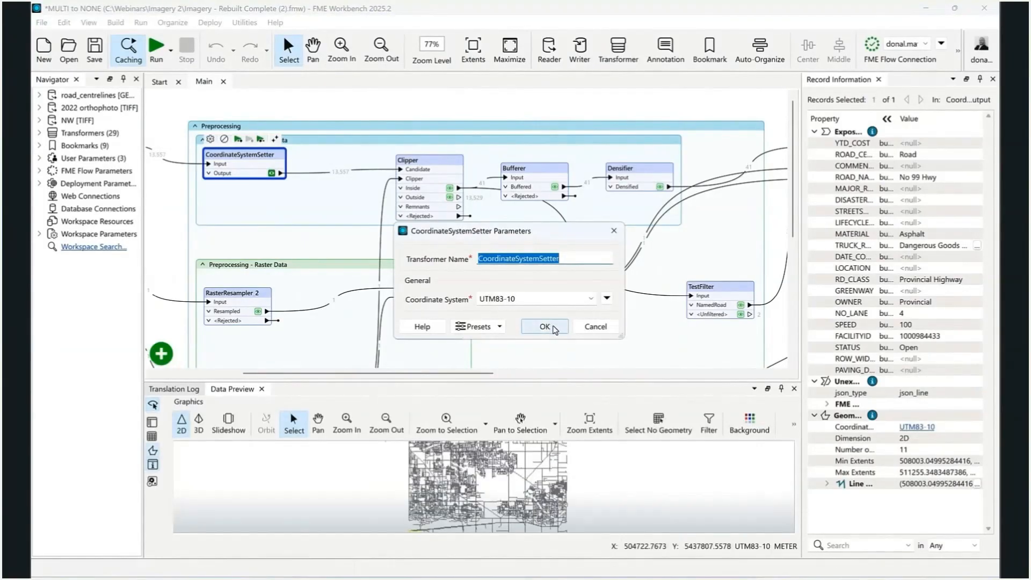
click(553, 327)
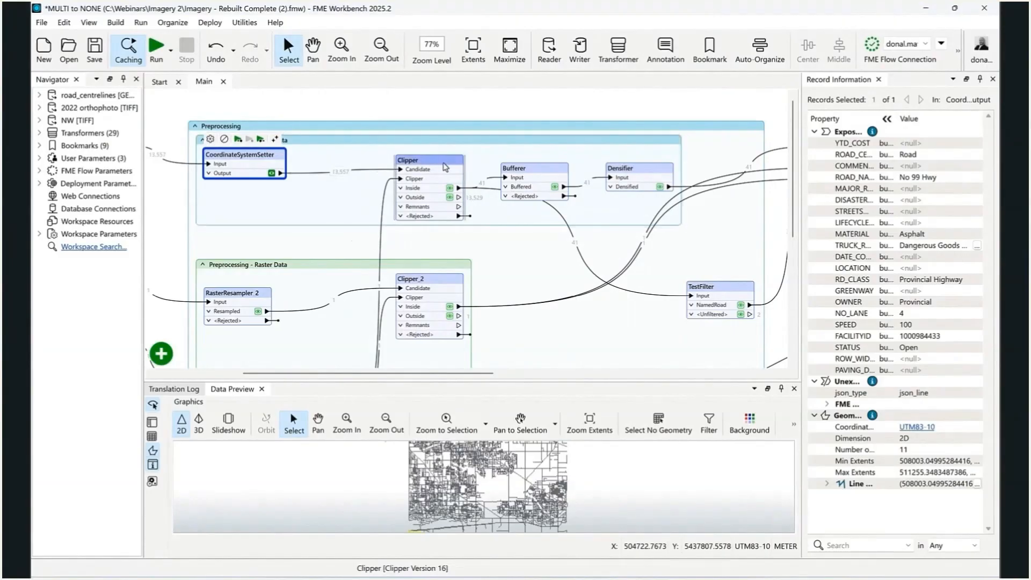
Review the parameters of the Clipper in the vector data bookmark and close them without changes
click(444, 166)
double_click(445, 166)
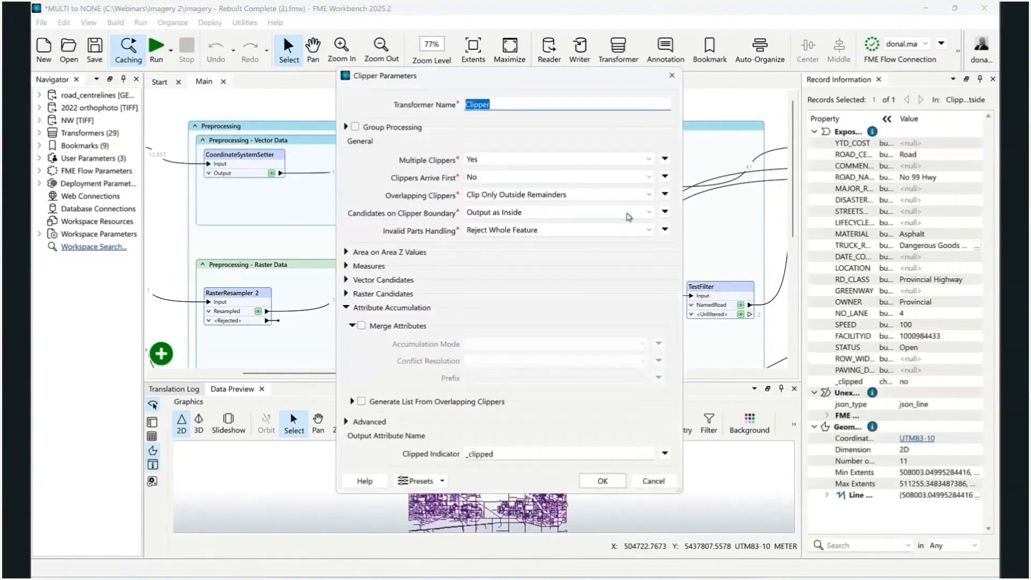
click(654, 482)
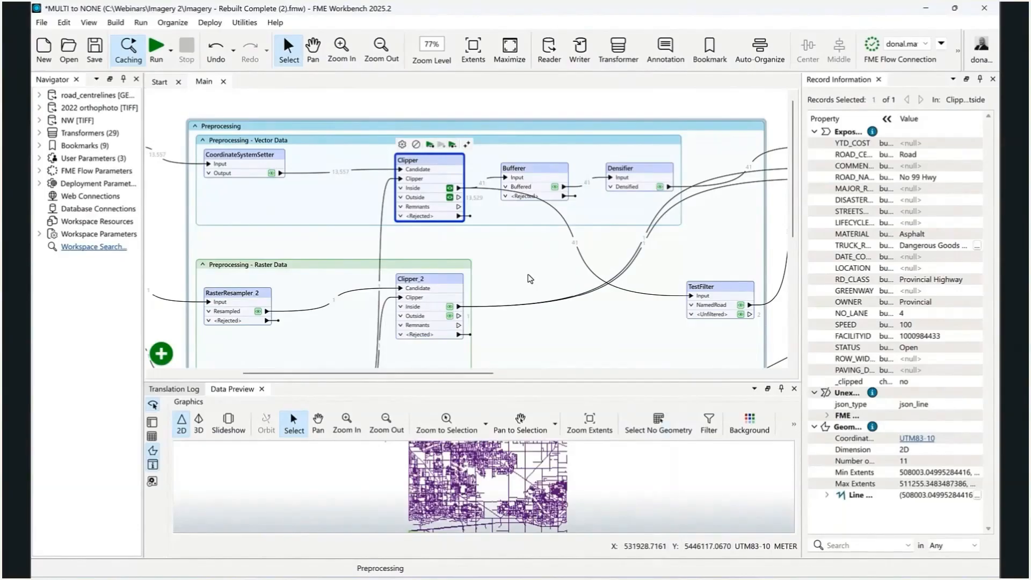
Preview the Bufferer output and the Densifier output to examine the road polygons
click(538, 173)
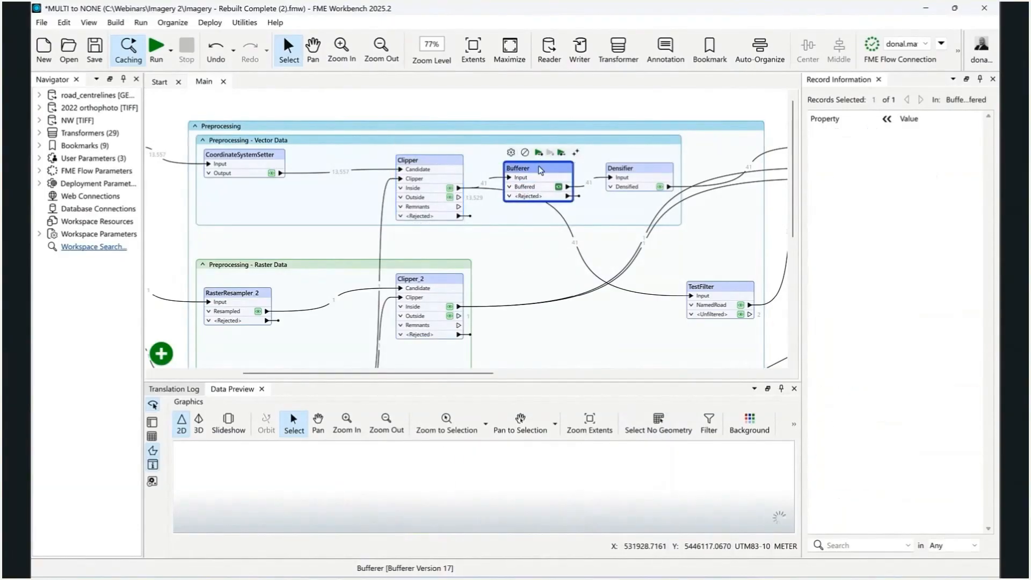
scroll(484, 468, down, 2)
drag(484, 476, 462, 483)
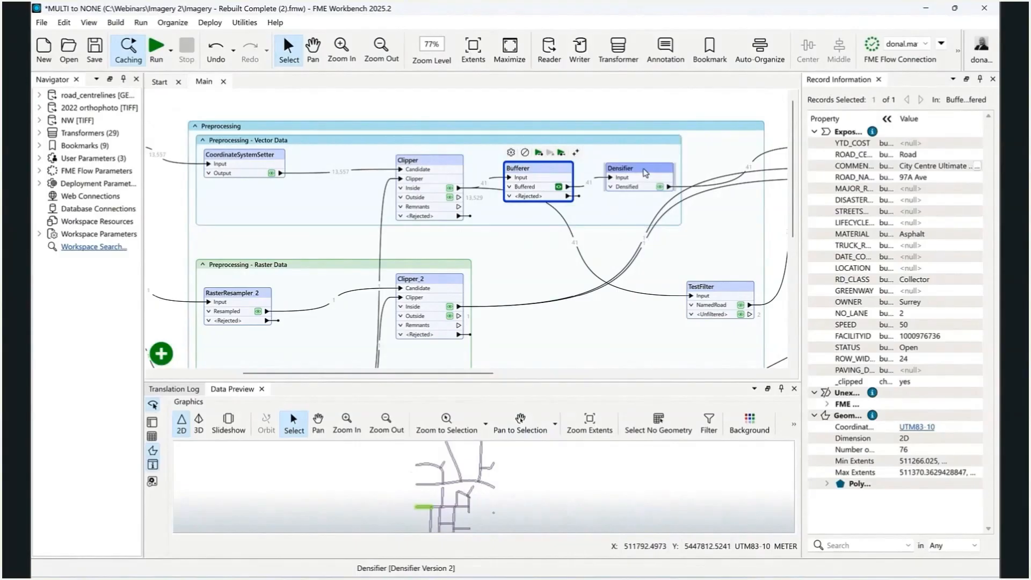
click(646, 172)
scroll(475, 480, up, 3)
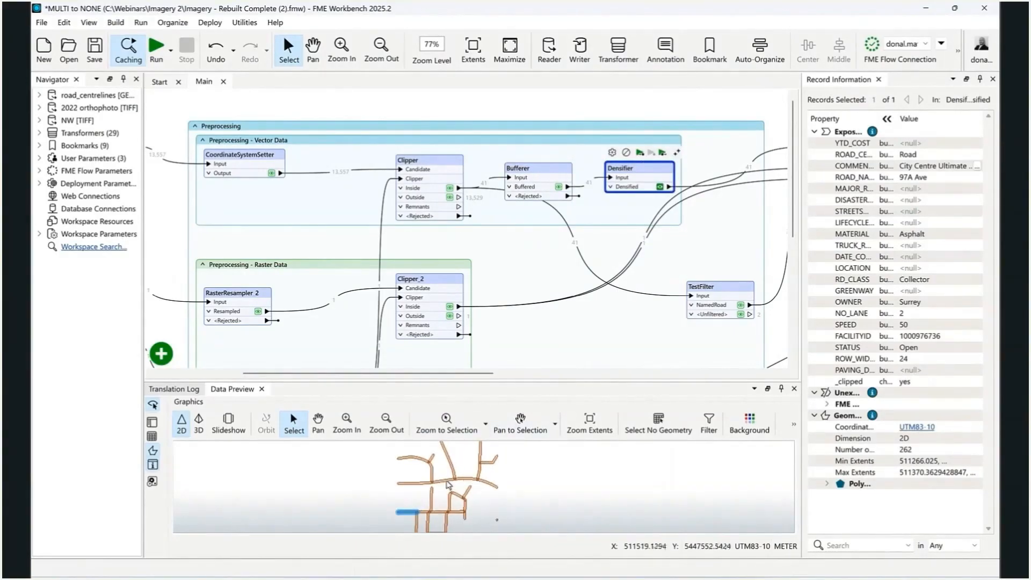
scroll(449, 485, up, 2)
Preview the TestFilter output to examine the filtered road lines
drag(674, 261, 623, 169)
scroll(666, 221, up, 2)
click(673, 280)
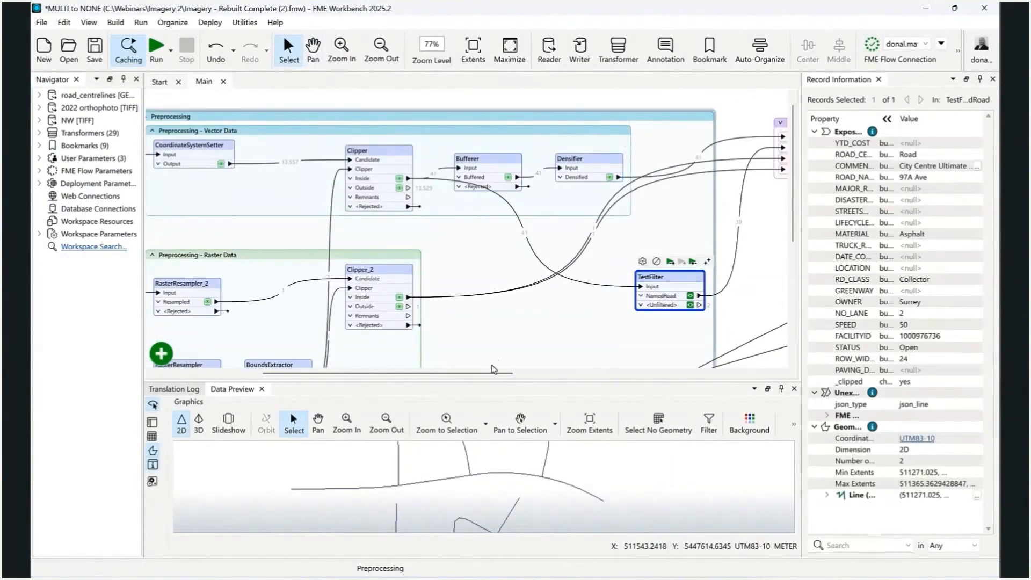
Preview the orthophoto's RasterResampler output and review the transformer's parameters without changing them
drag(233, 257, 412, 179)
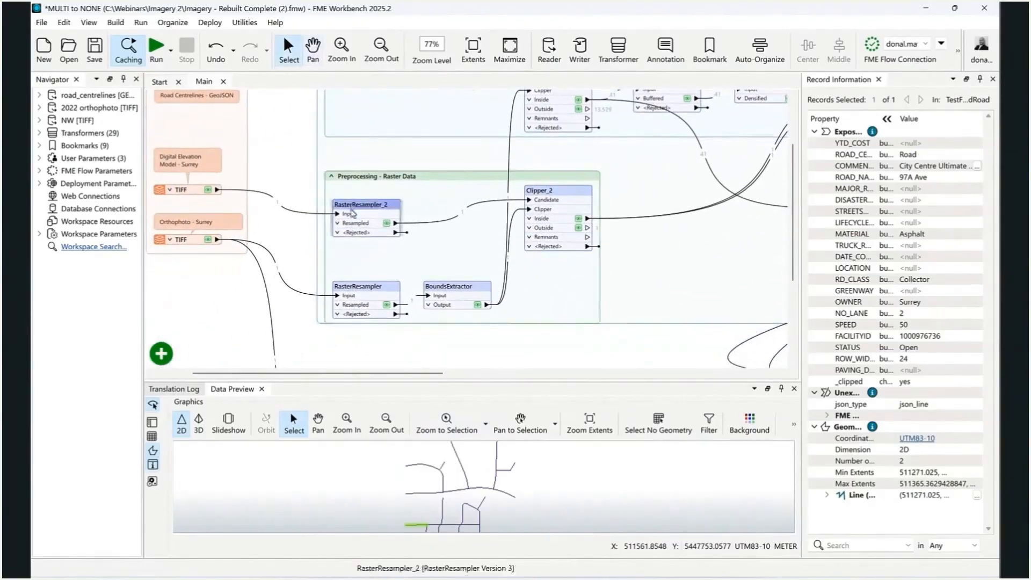
click(360, 290)
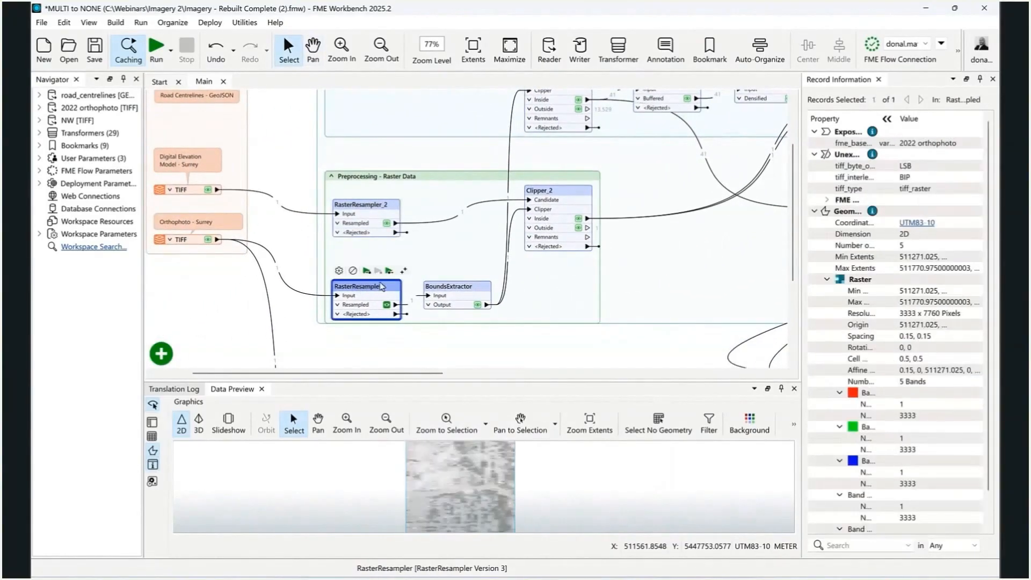
double_click(357, 285)
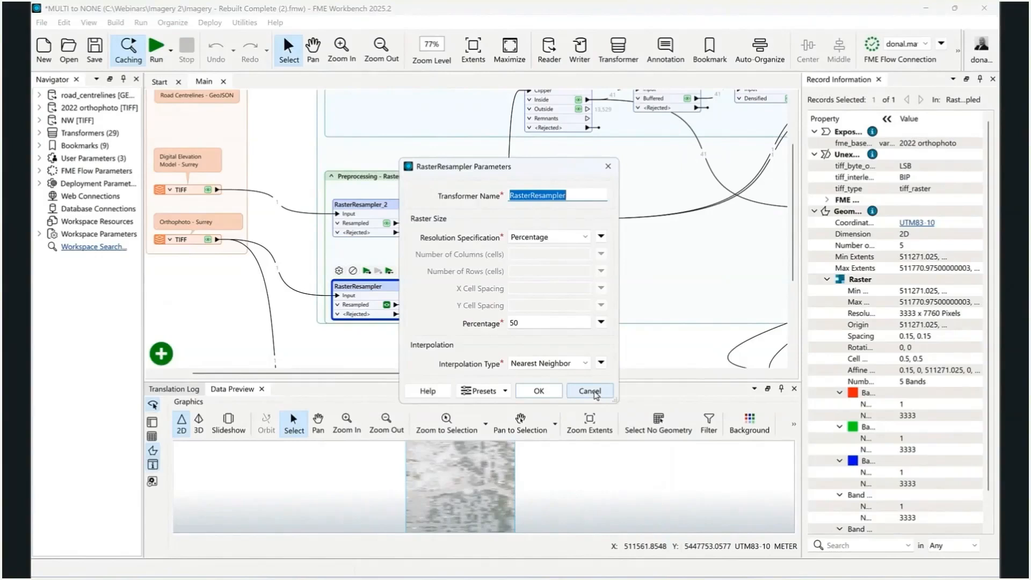
click(590, 391)
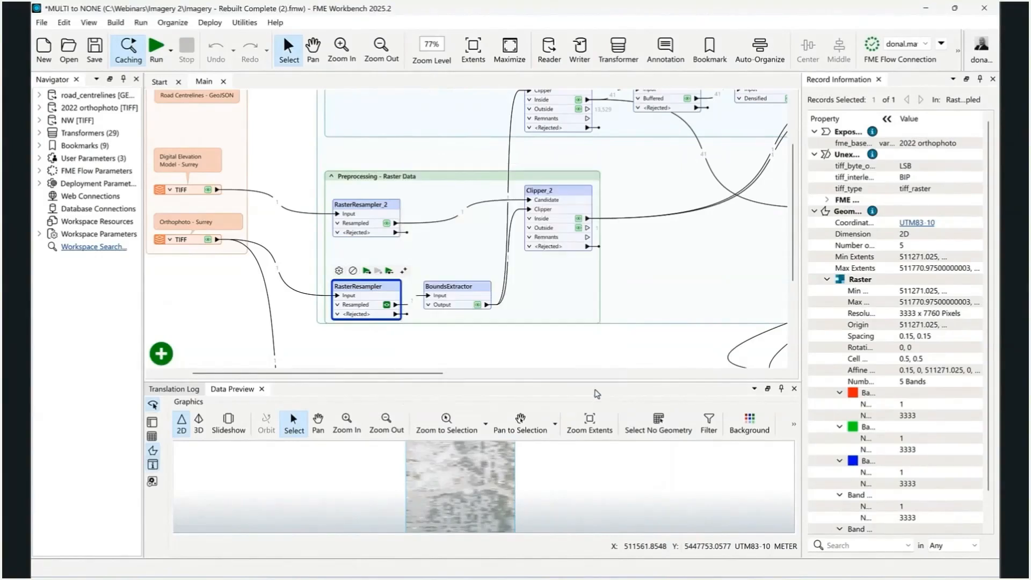
Inspect the outputs of RasterResampler_2 and BoundsExtractor in the Preprocessing - Raster Data bookmark
click(391, 209)
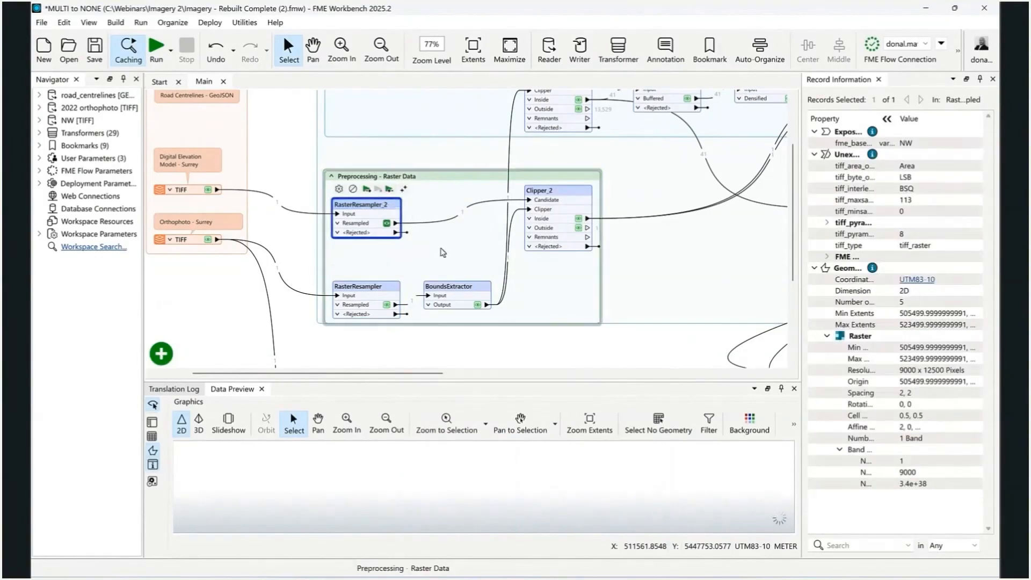
click(472, 290)
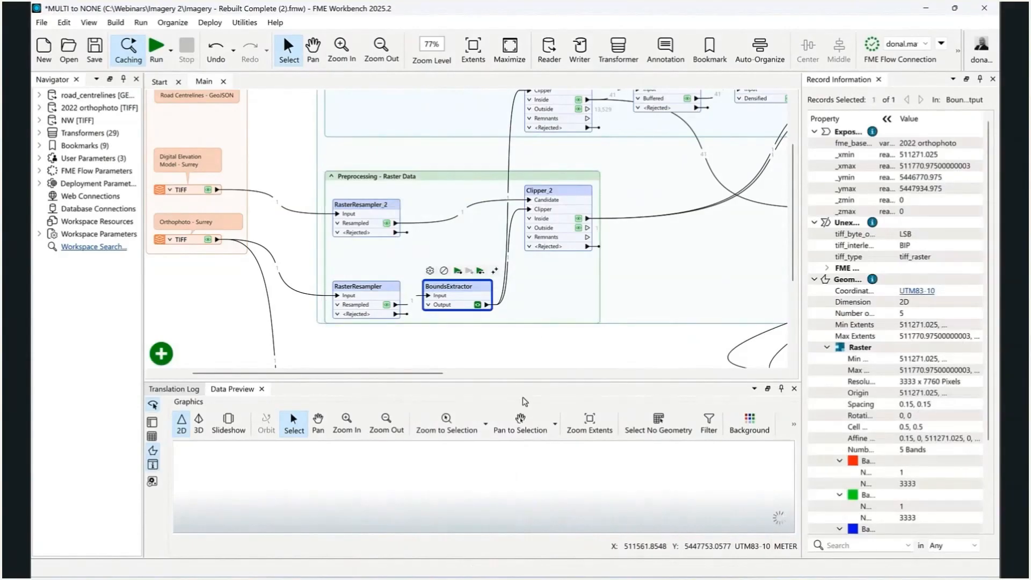
Inspect the Clipper_2 outputs, focusing on the Inside port, to examine the clipped elevation raster
drag(551, 284, 407, 299)
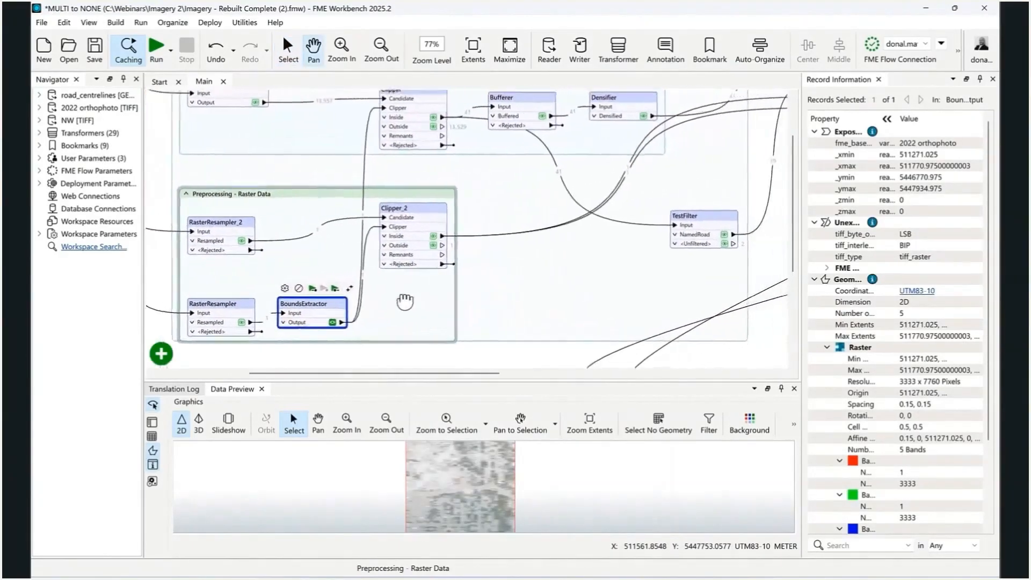
click(398, 214)
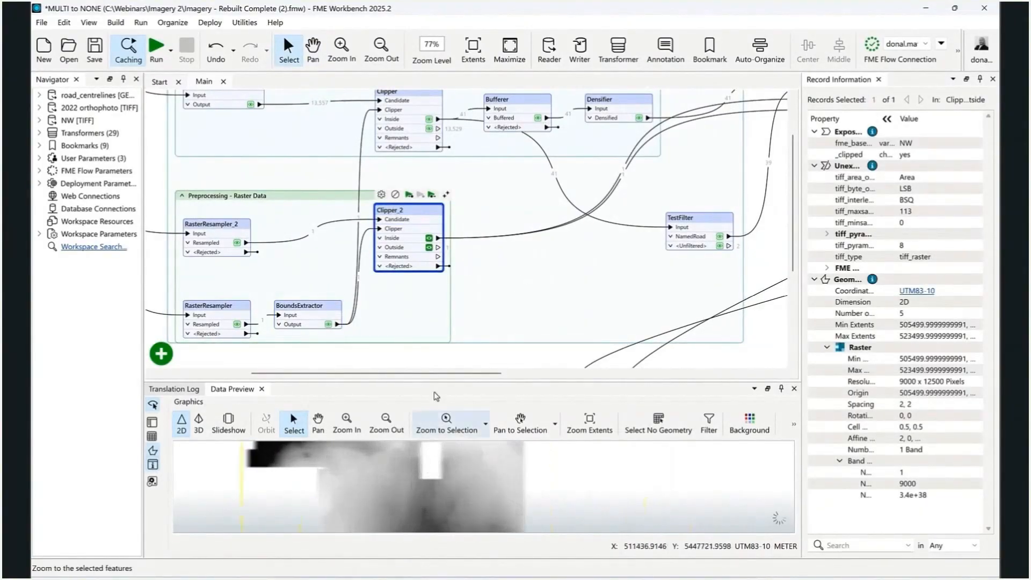
click(429, 239)
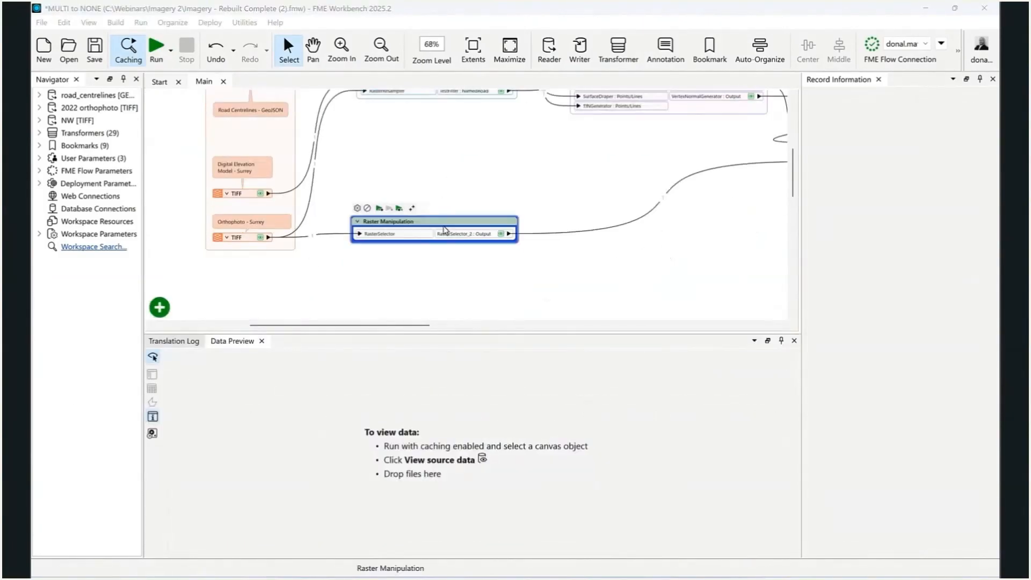
Expand the Raster Manipulation bookmark to examine its chain of transformers
scroll(442, 270, up, 1)
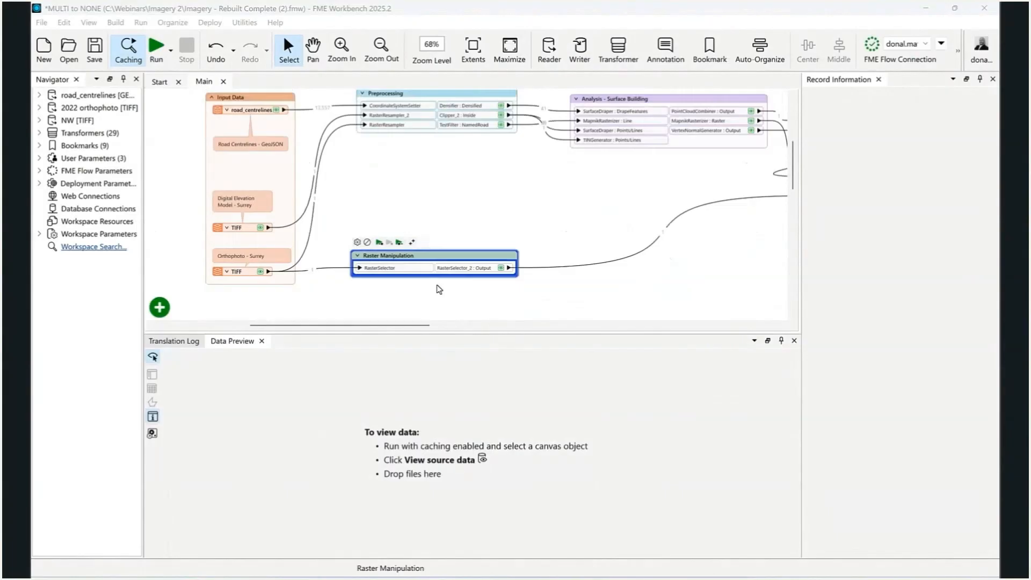
click(358, 255)
scroll(668, 291, up, 2)
scroll(740, 282, up, 1)
drag(740, 283, 750, 223)
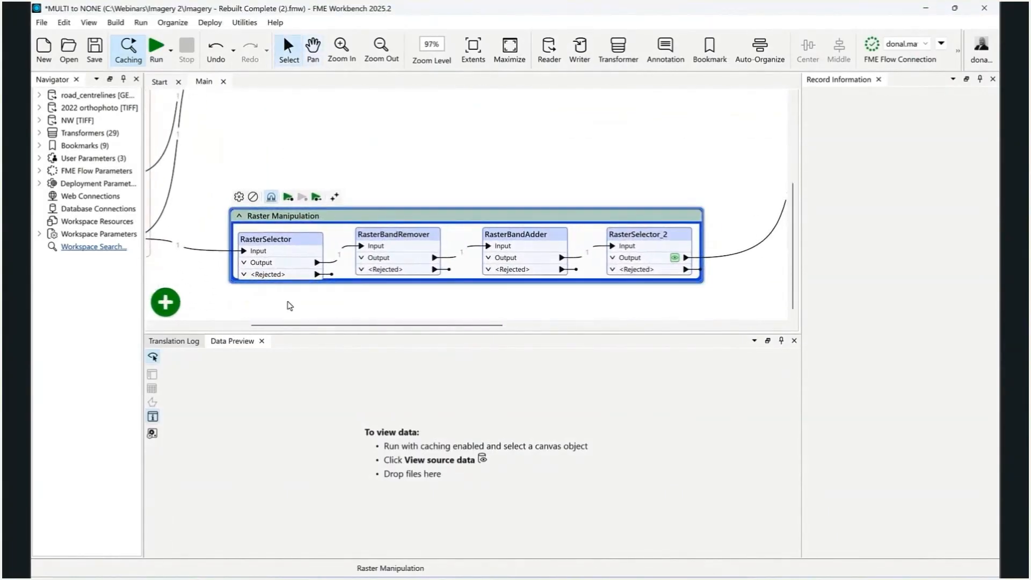
click(231, 286)
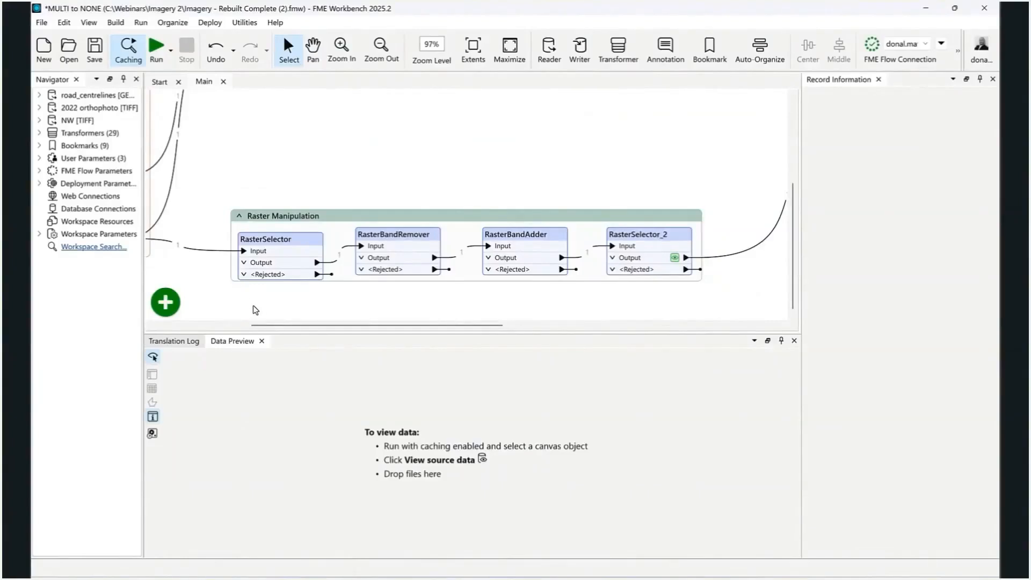
Review the parameters of RasterSelector, RasterBandRemover and RasterBandAdder without changing them
double_click(298, 246)
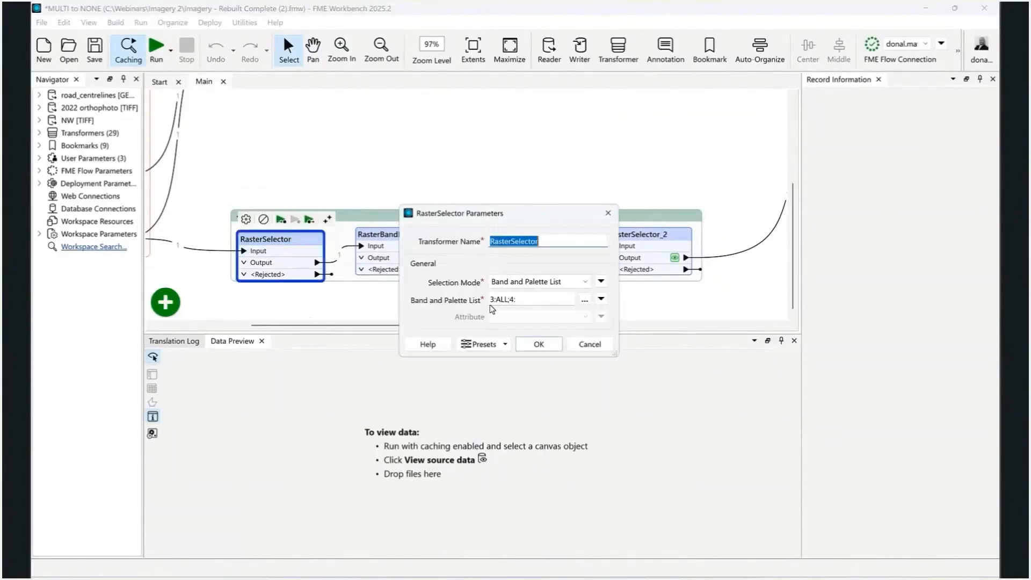
click(598, 345)
double_click(394, 236)
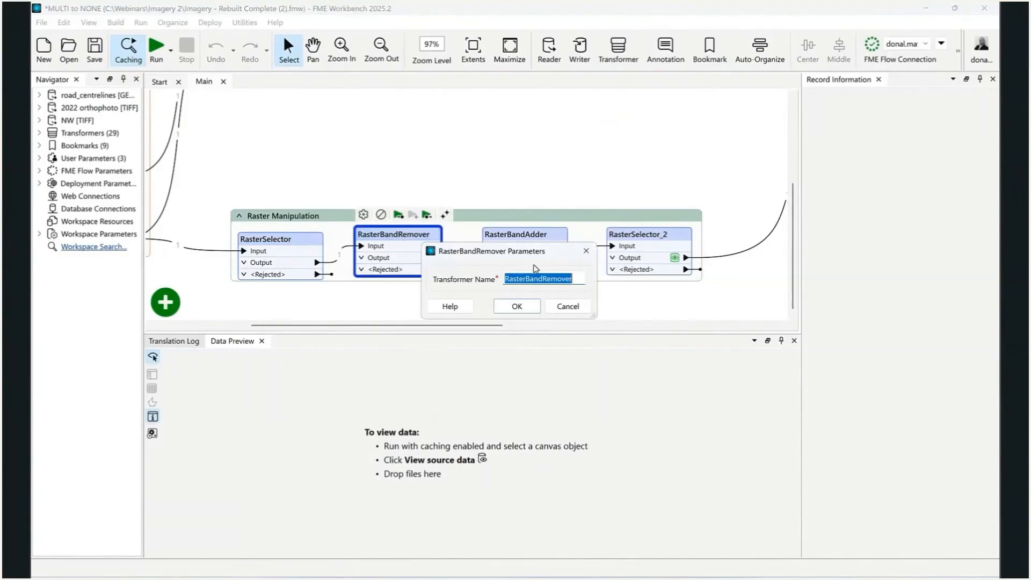
click(570, 307)
double_click(515, 235)
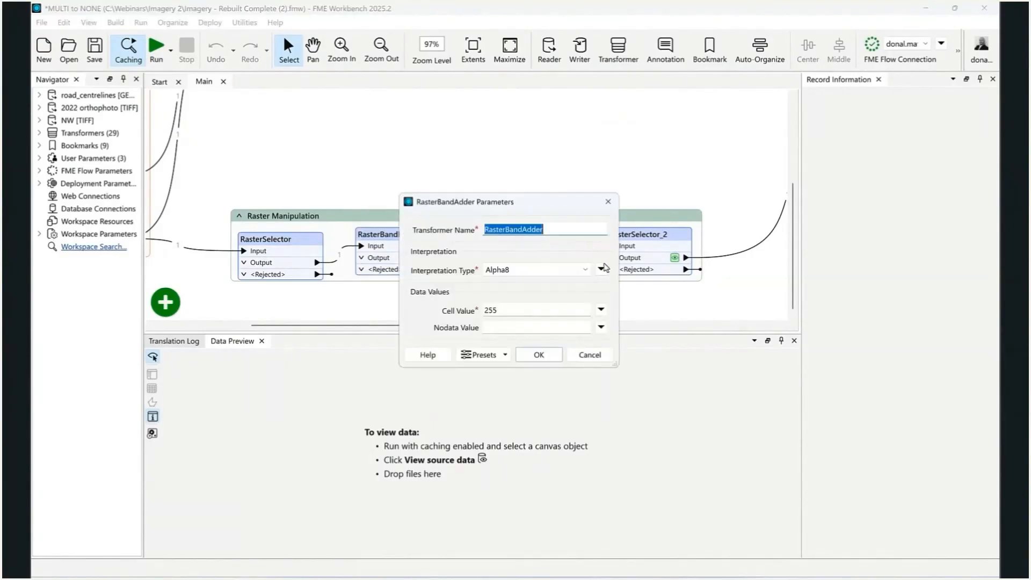
click(598, 355)
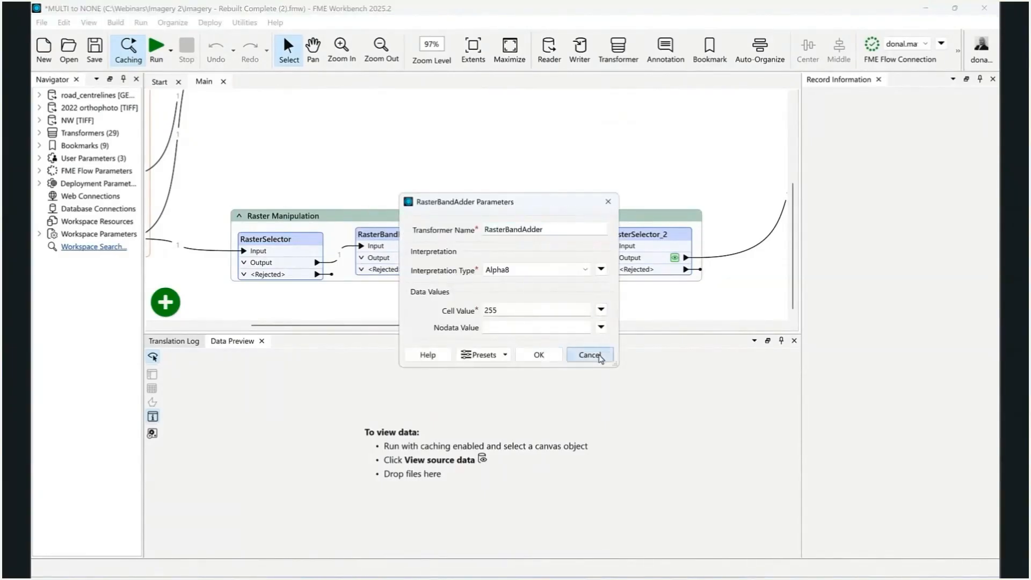
Preview the RasterSelector_2 output with an enlarged preview area to examine the manipulated orthophoto and its bands
click(675, 259)
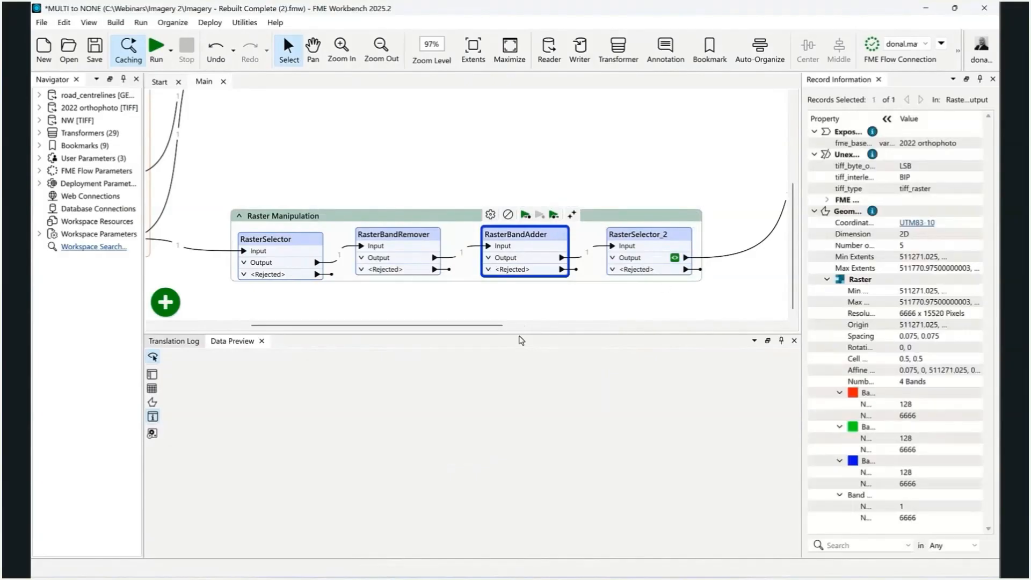
drag(518, 334, 519, 294)
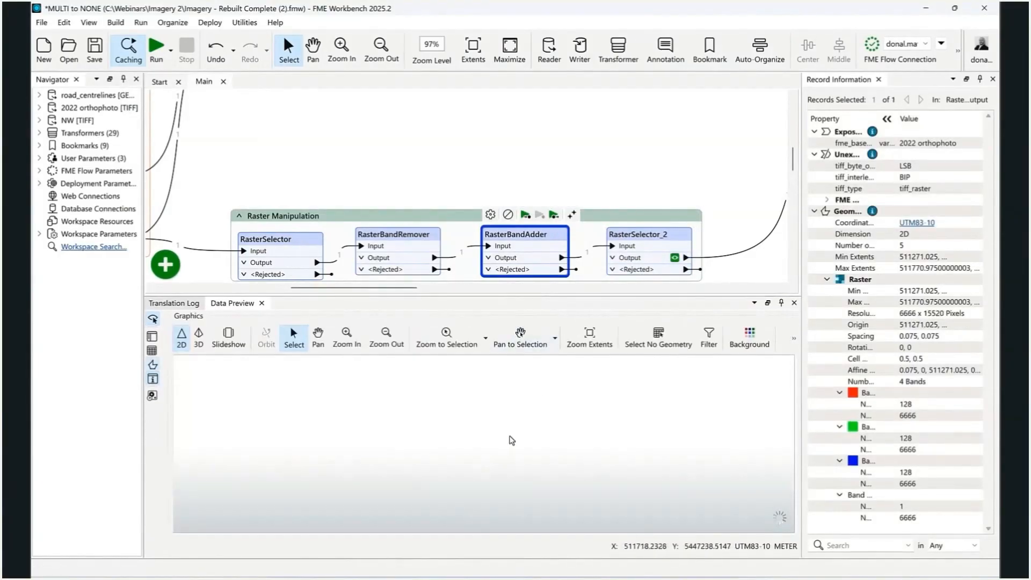
scroll(477, 431, up, 2)
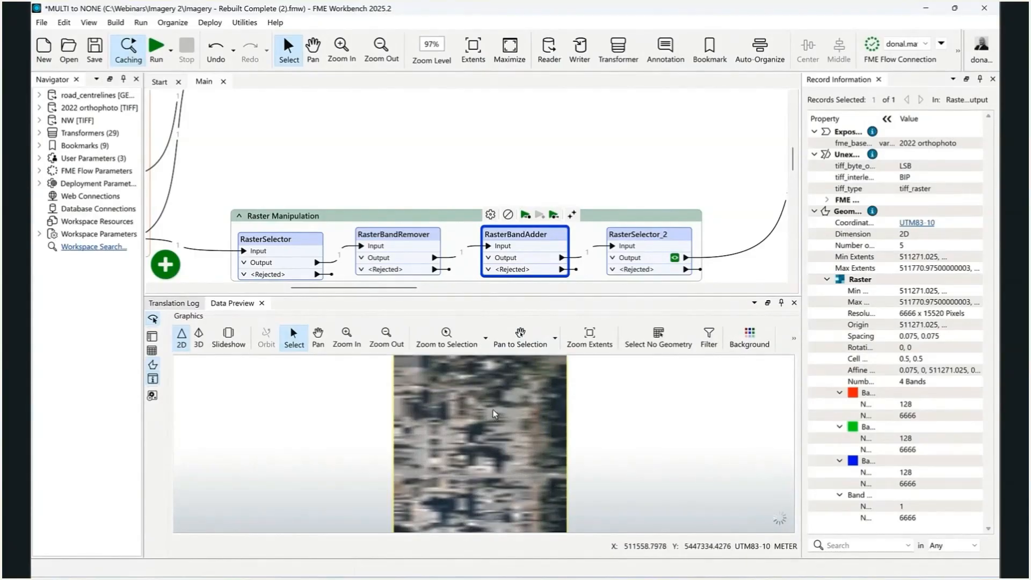
scroll(493, 409, down, 2)
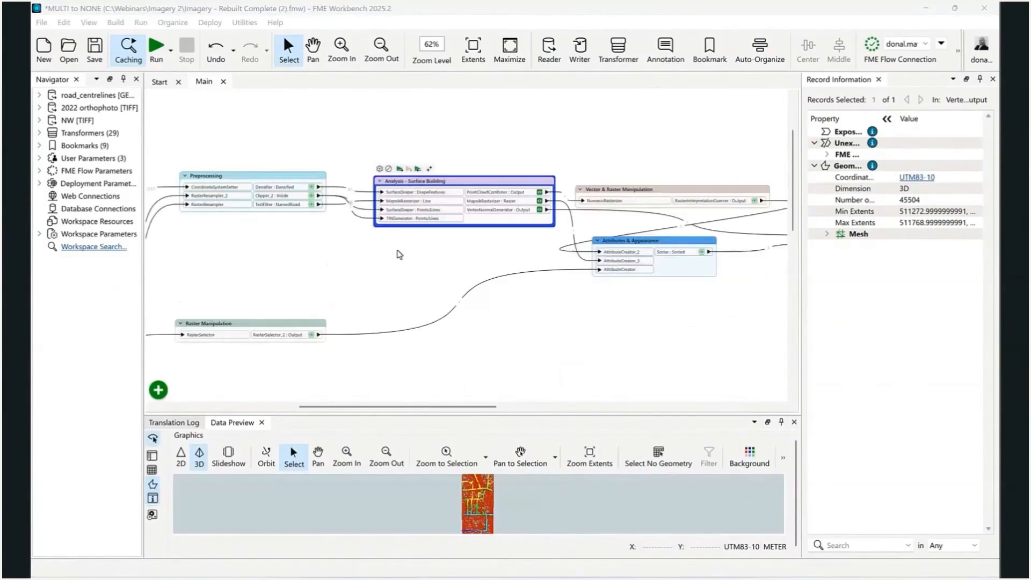
Expand the Analysis - Surface Building bookmark to examine its transformers and connections
scroll(407, 232, up, 1)
click(378, 176)
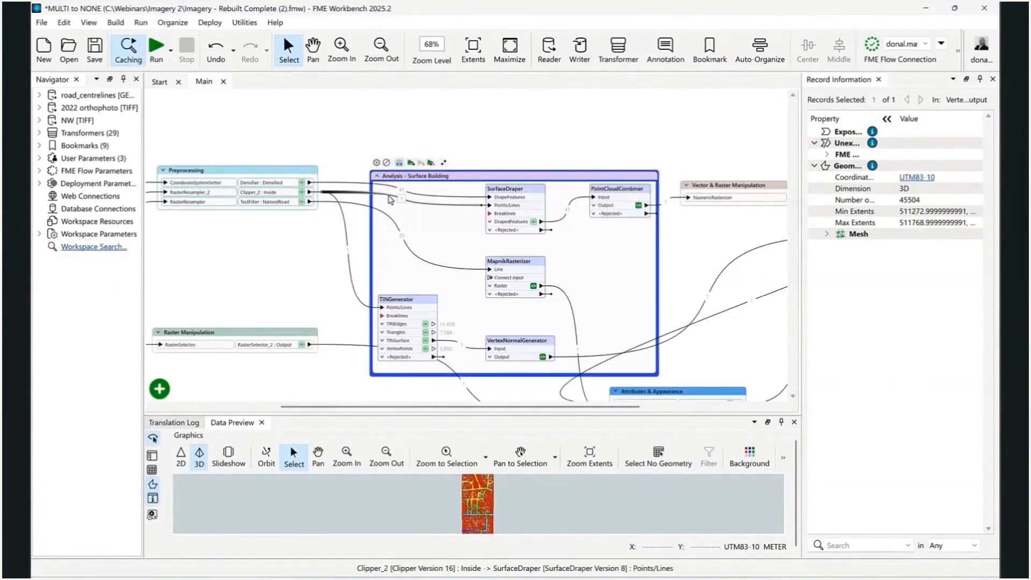
click(603, 116)
drag(668, 279, 643, 251)
scroll(578, 251, up, 1)
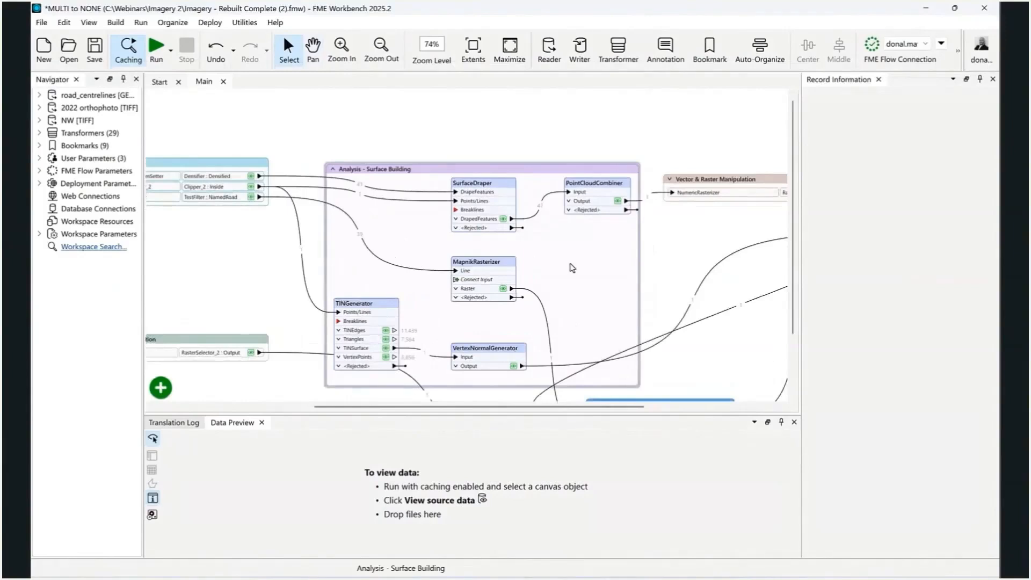
scroll(573, 268, down, 1)
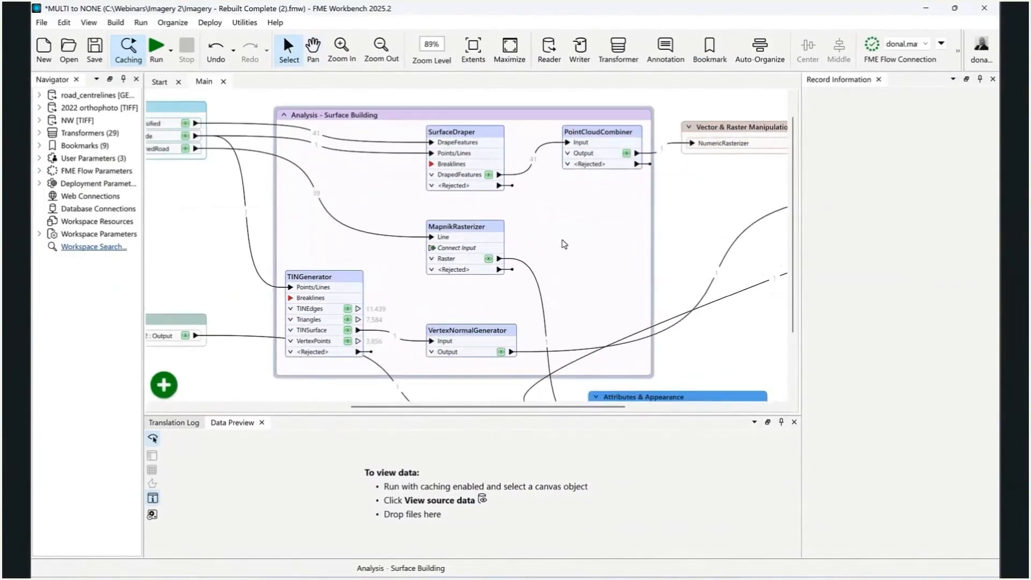
Review the SurfaceDraper parameters without changing them and preview its DrapedFeatures output in an enlarged preview area
click(459, 134)
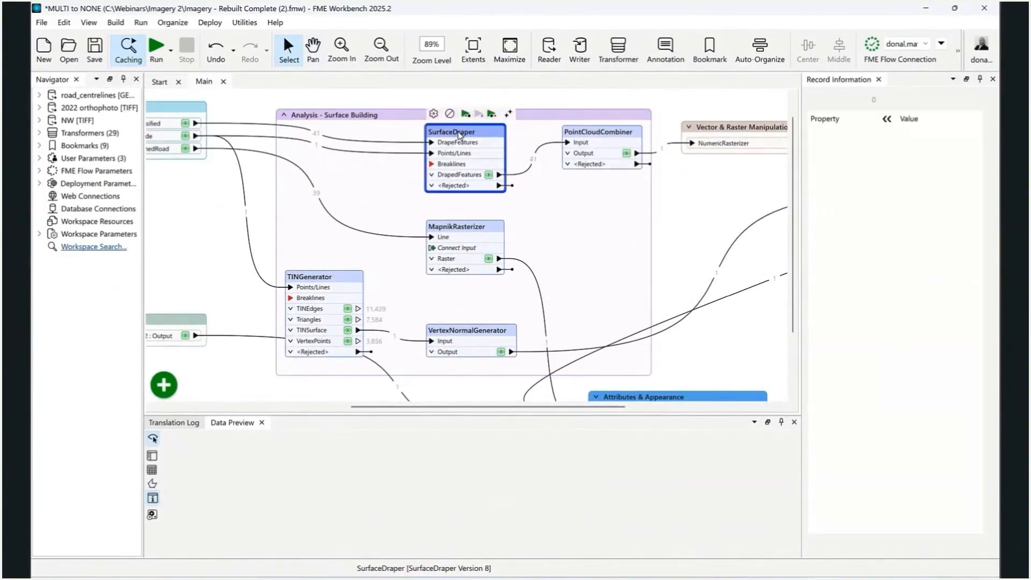
double_click(461, 135)
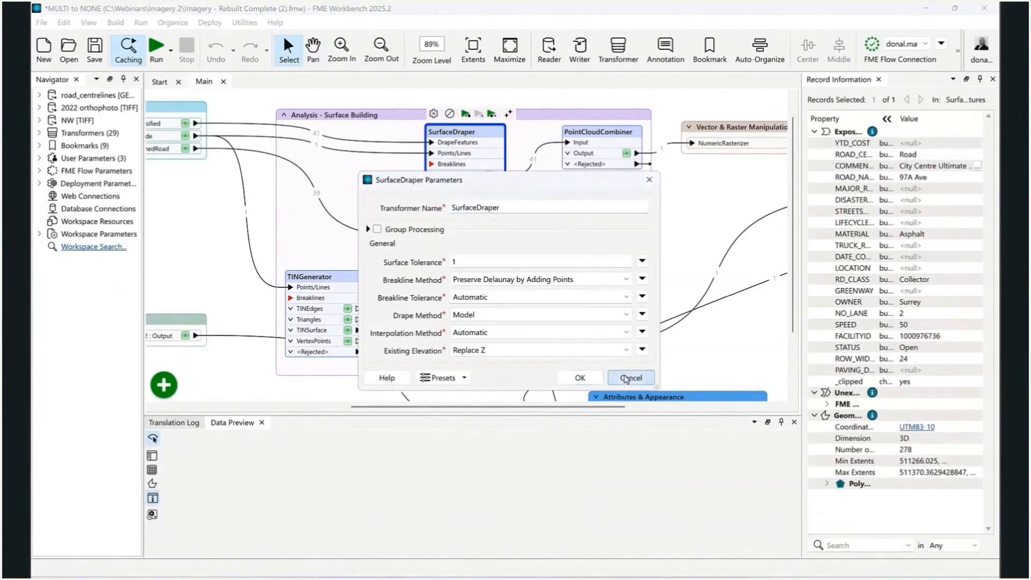
click(630, 378)
drag(471, 414, 472, 367)
scroll(463, 460, down, 3)
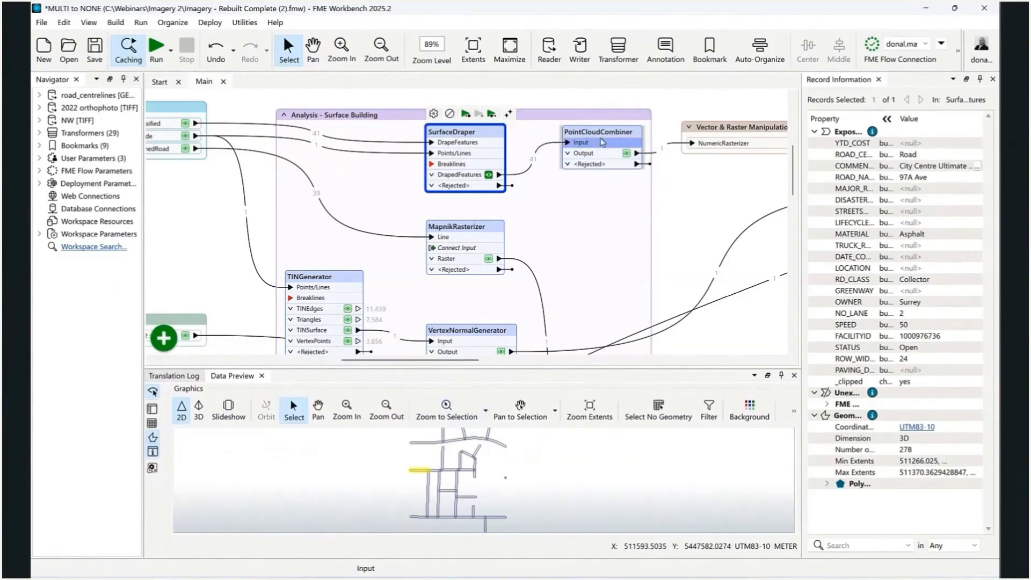
Preview the PointCloudCombiner output in 3D to examine the combined road point cloud
click(591, 161)
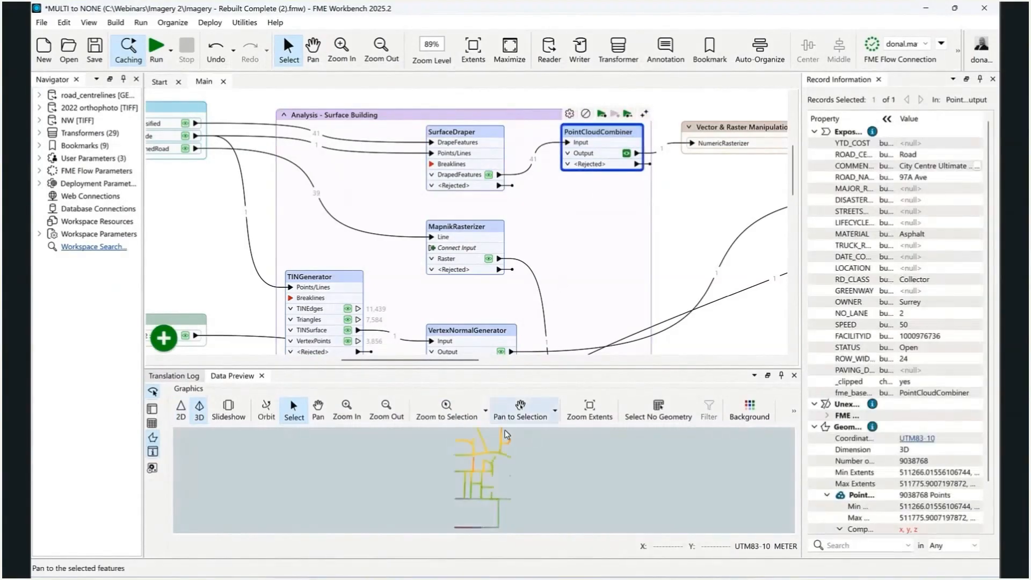
scroll(489, 481, up, 5)
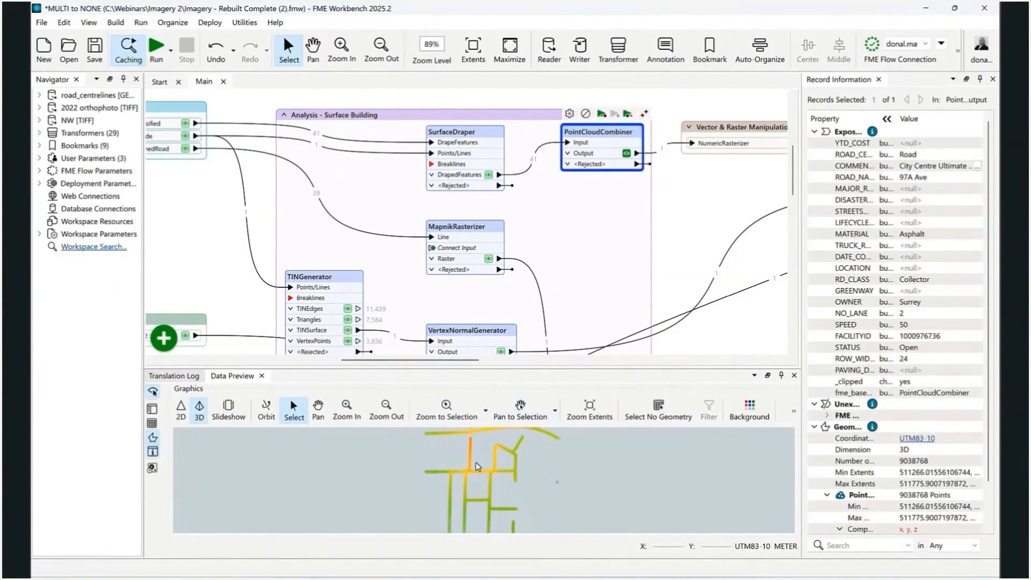
drag(477, 479, 478, 446)
scroll(483, 450, down, 3)
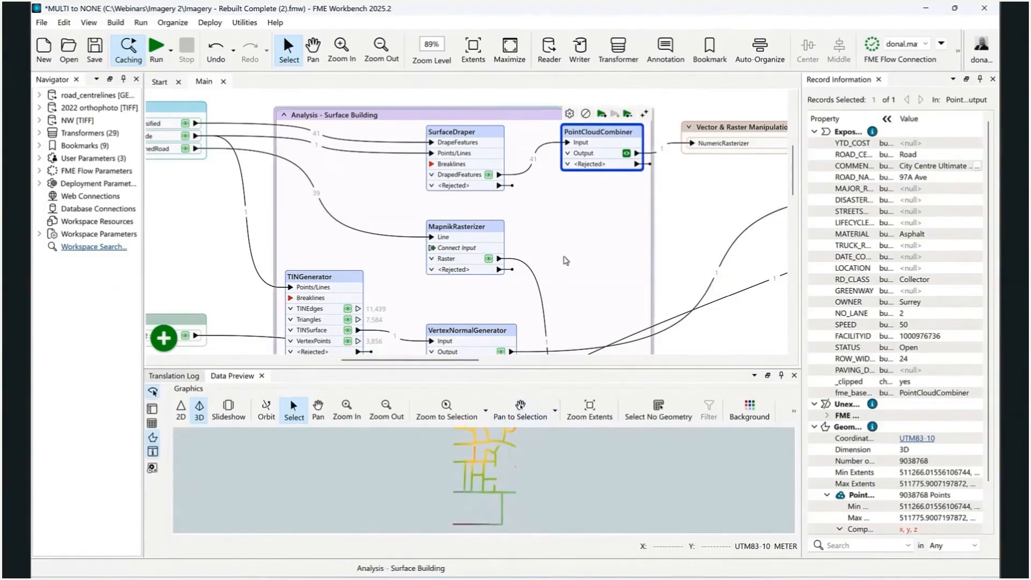
Preview the TINGenerator's TINSurface output in 3D and examine the surface mesh from a tilted, closer view
click(346, 277)
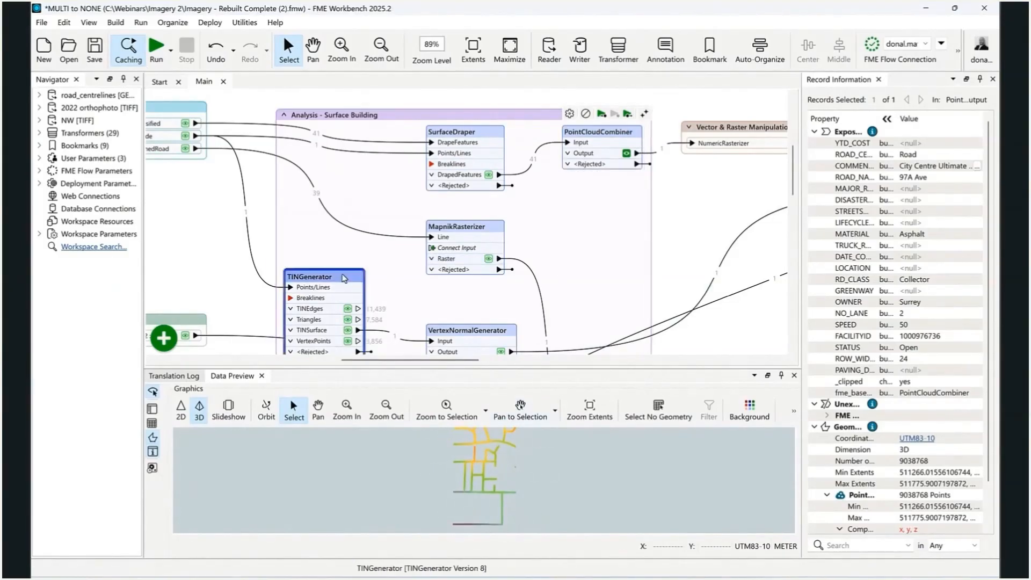
drag(382, 169, 433, 93)
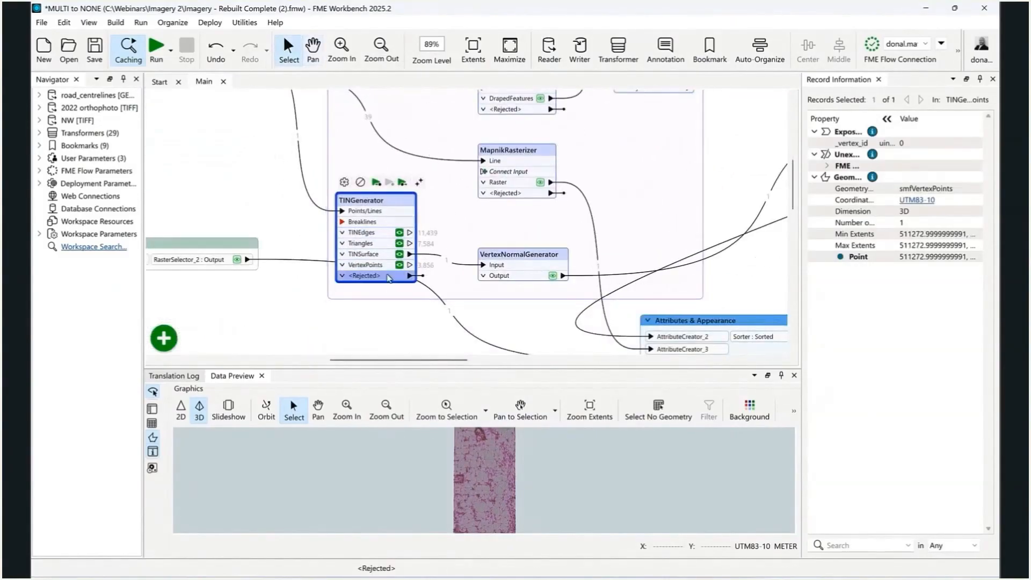
click(387, 254)
drag(500, 484, 467, 463)
scroll(467, 464, up, 6)
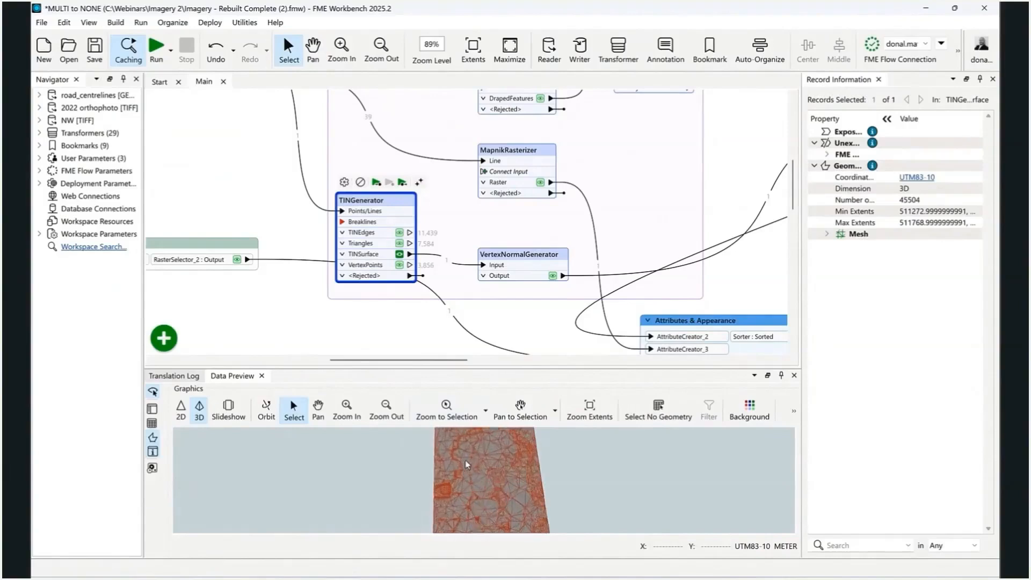
drag(418, 533, 552, 438)
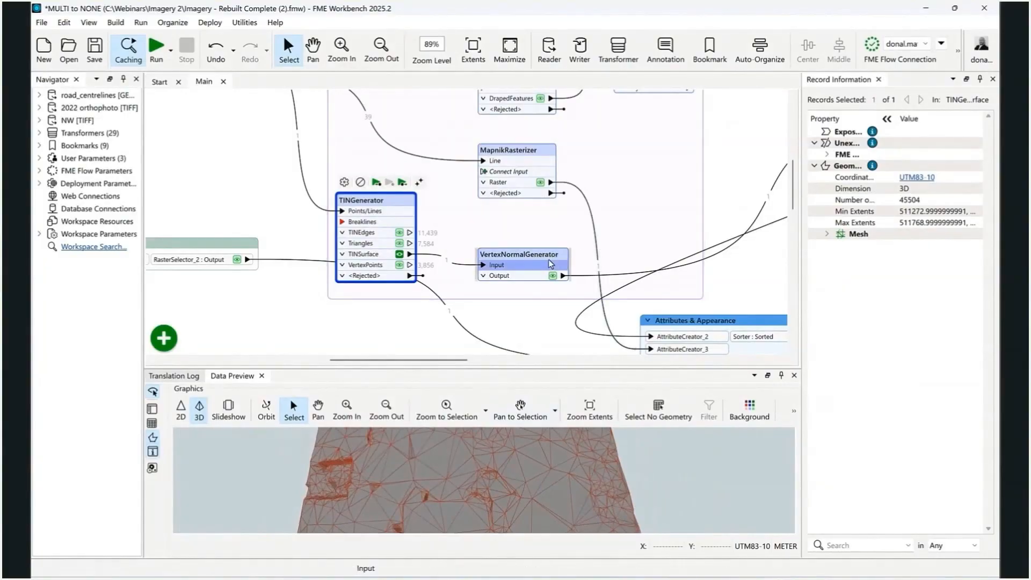
Preview the VertexNormalGenerator output and review the transformer's parameters without changing them
click(517, 257)
drag(725, 204, 694, 230)
click(456, 262)
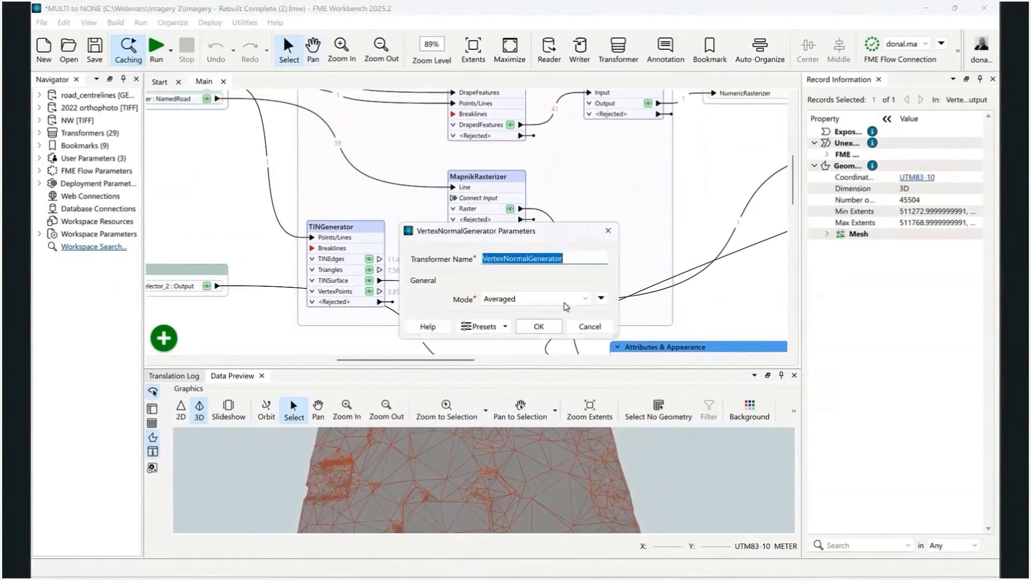
click(590, 326)
drag(600, 262, 590, 272)
scroll(593, 269, down, 1)
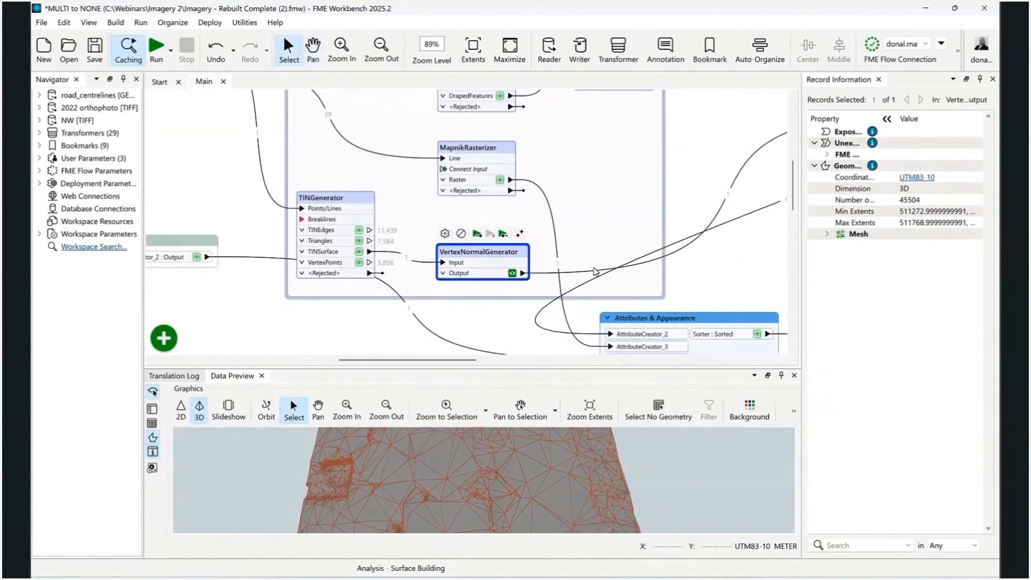
Preview the MapnikRasterizer's Raster output and open the transformer's parameters
scroll(593, 264, up, 2)
click(499, 259)
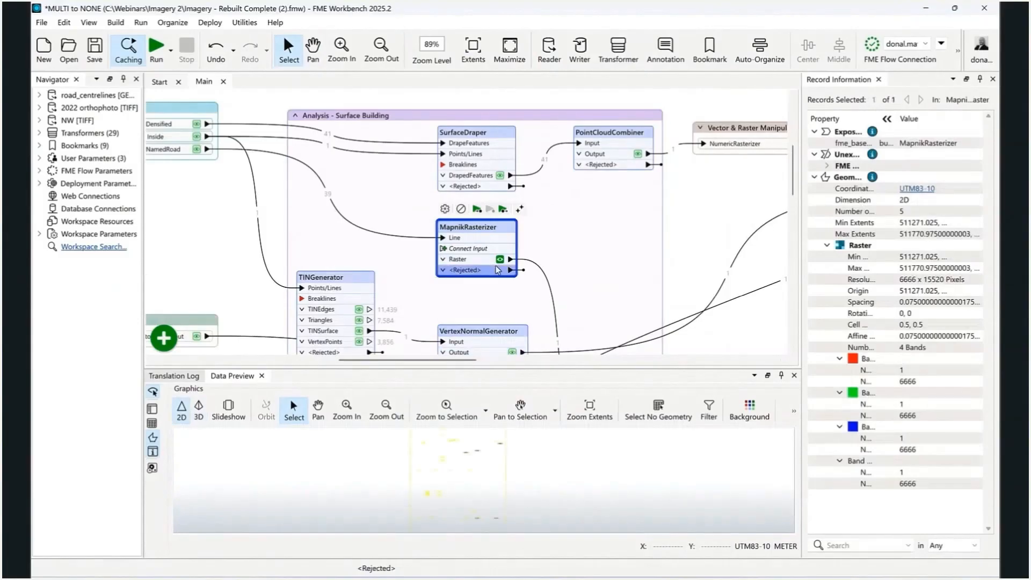
click(445, 209)
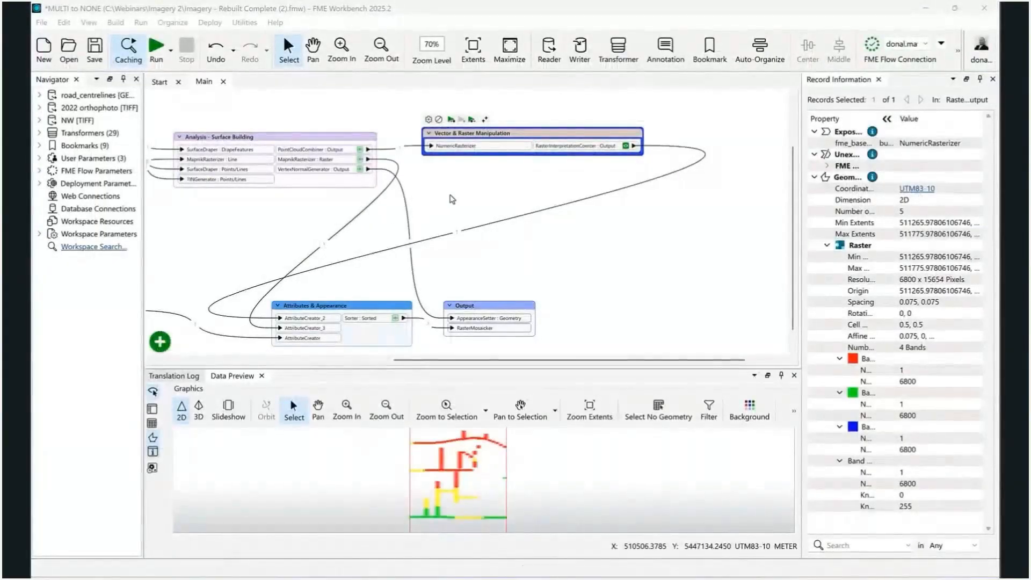
Expand the Vector & Raster Manipulation bookmark to examine its transformers and the output of RasterInterpretationCoercer
click(496, 180)
drag(496, 180, 457, 183)
click(390, 138)
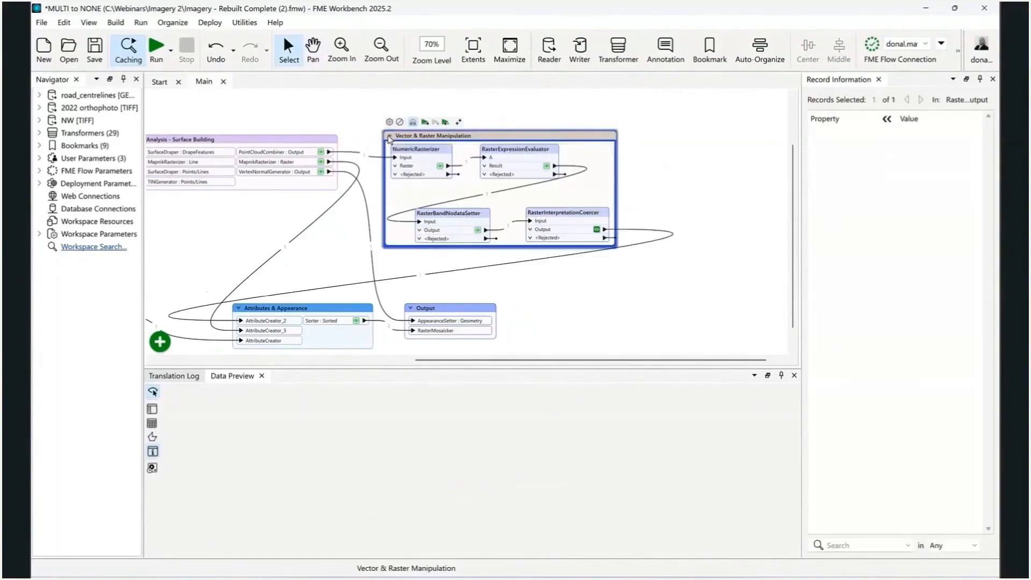
drag(575, 146, 559, 134)
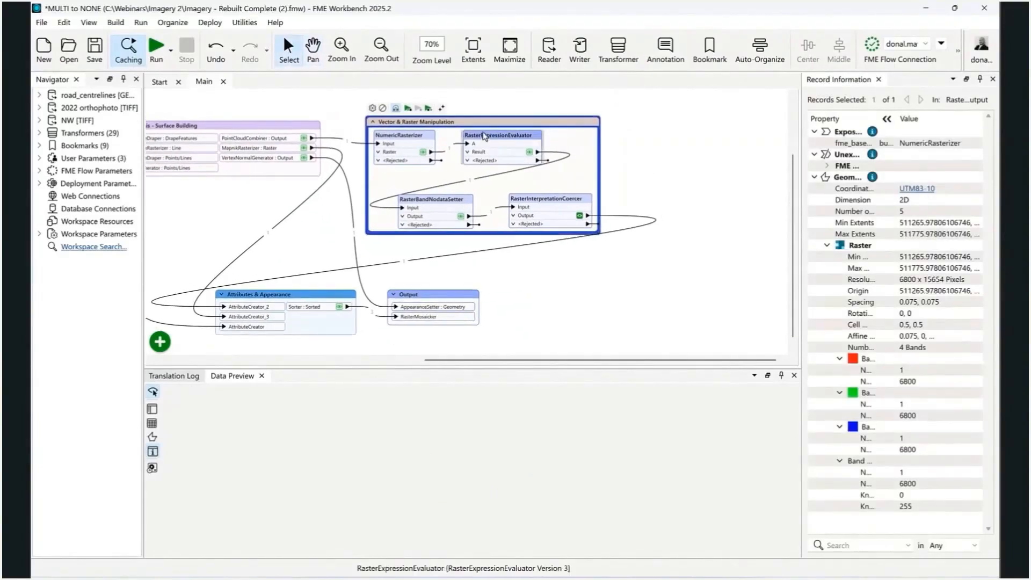
scroll(487, 133, up, 2)
scroll(450, 134, up, 1)
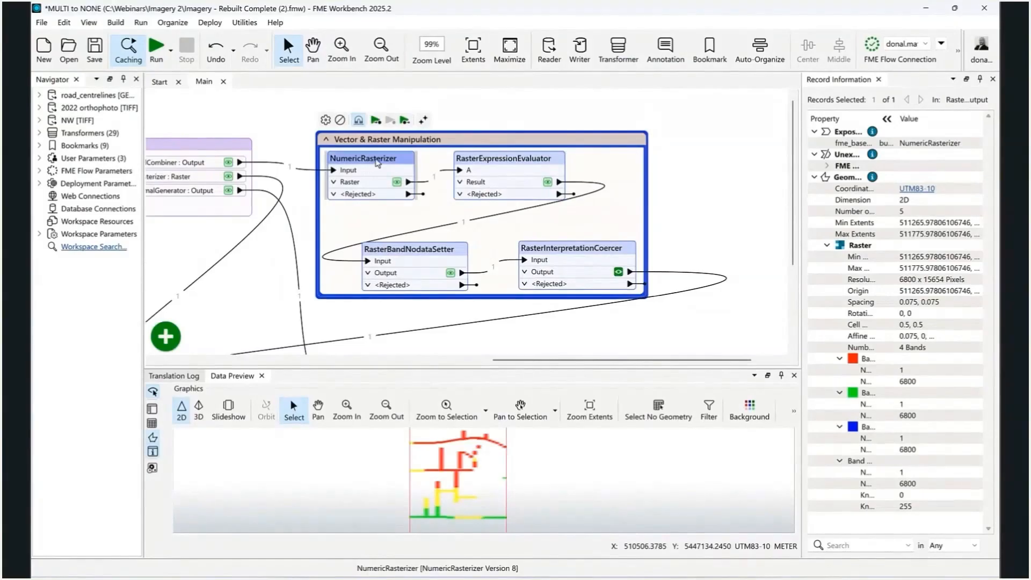
Review the NumericRasterizer's parameters without changing them and examine its Raster output in the preview
click(376, 158)
double_click(376, 157)
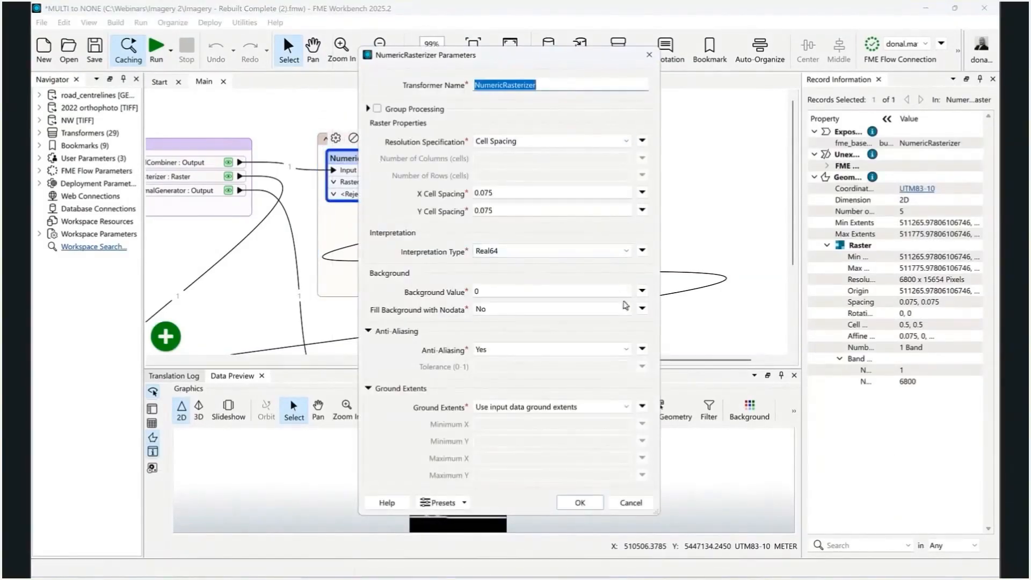
click(631, 503)
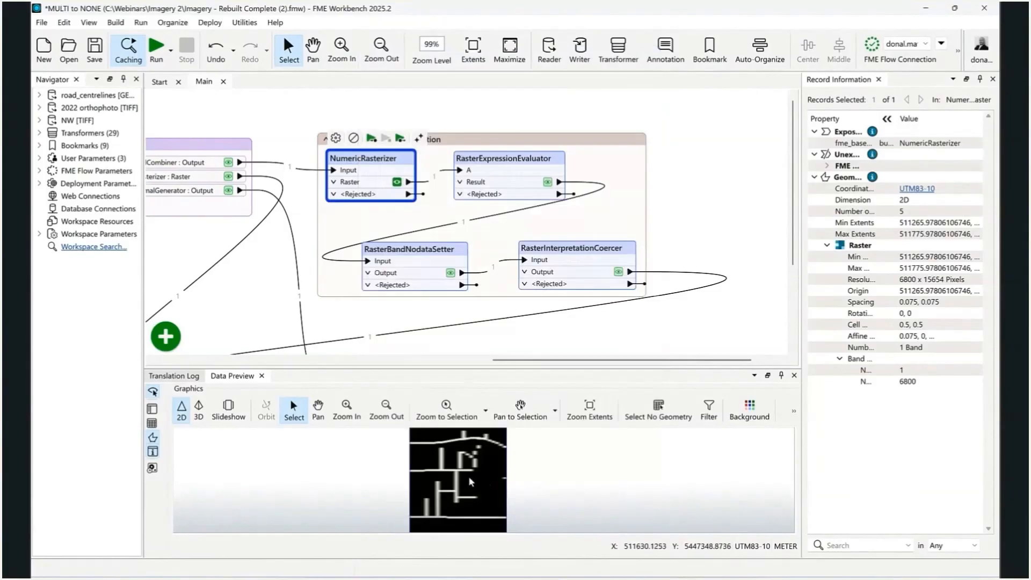
scroll(452, 449, up, 3)
scroll(459, 484, down, 3)
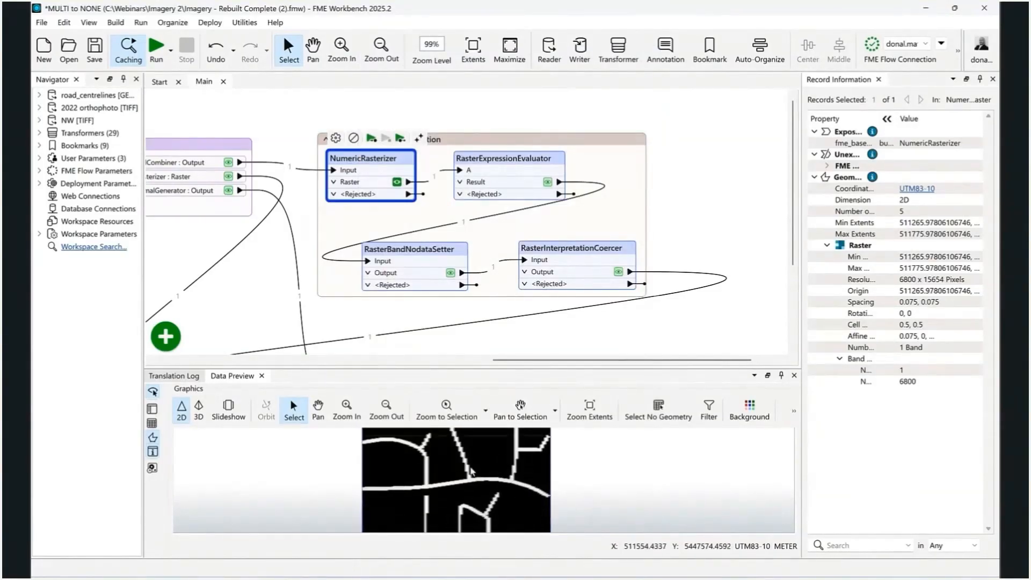
scroll(463, 507, up, 3)
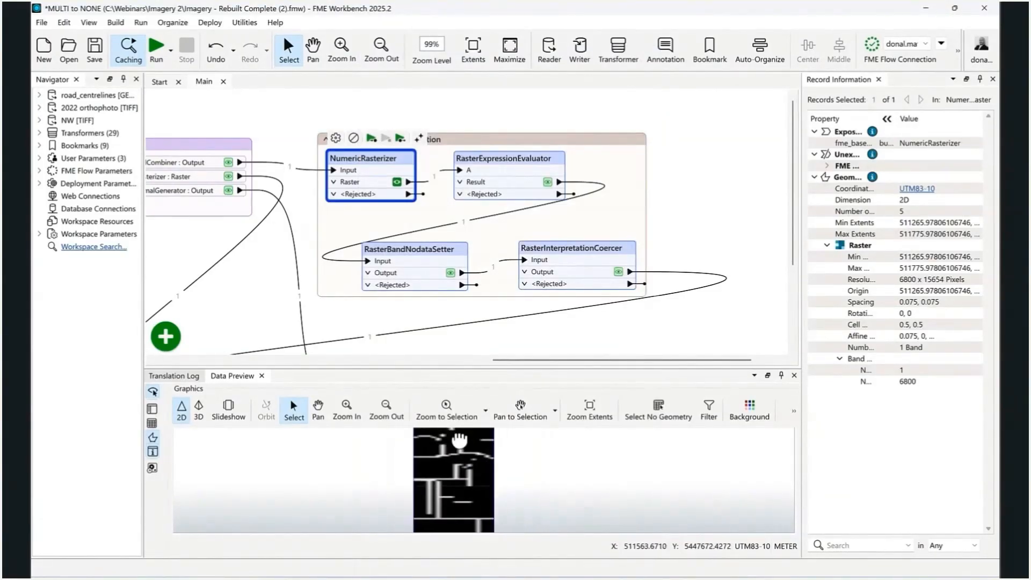
Review the RasterExpressionEvaluator's red, green and blue band expressions and examine its colour-coded Result output
click(476, 157)
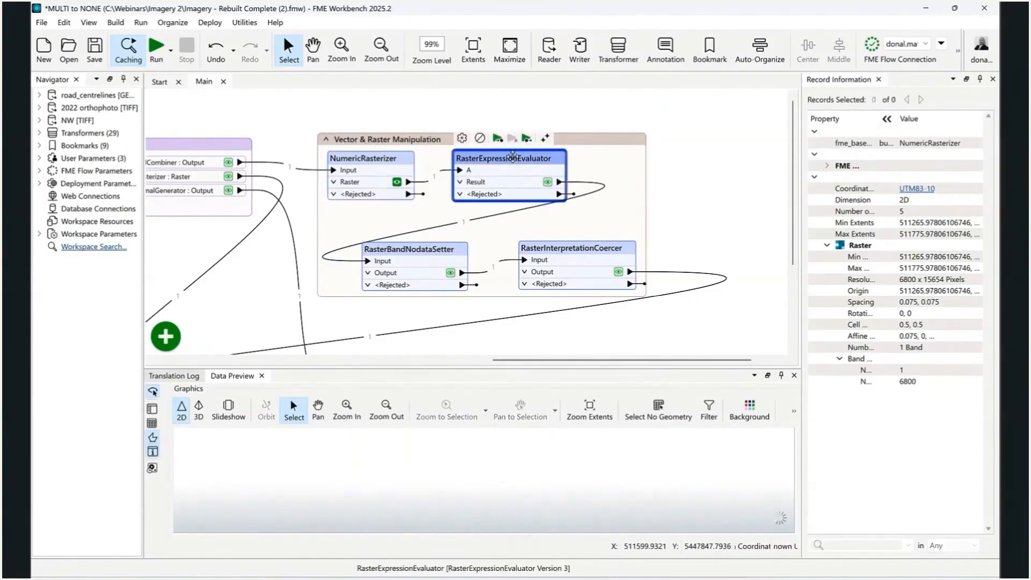
click(462, 139)
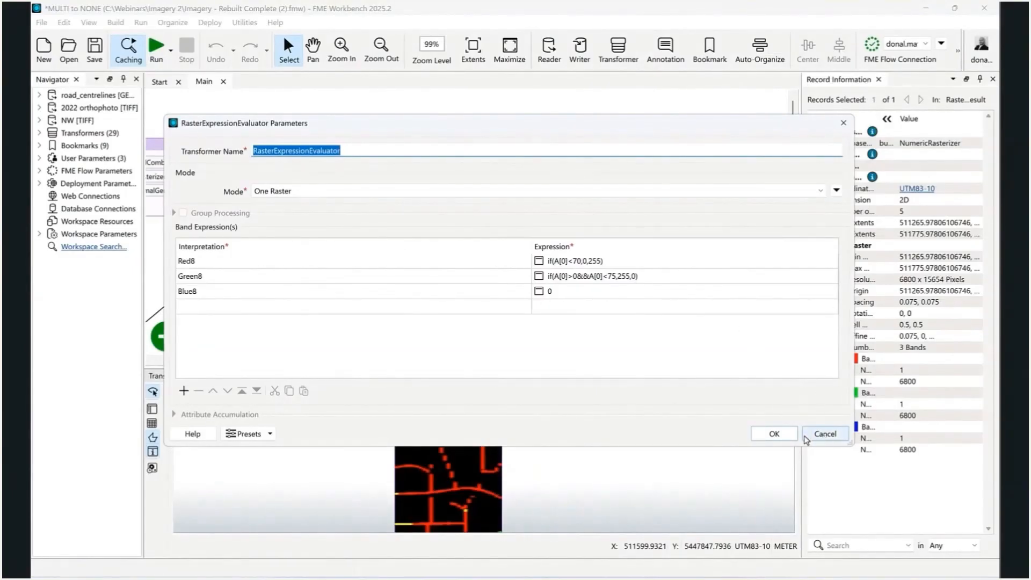
click(785, 438)
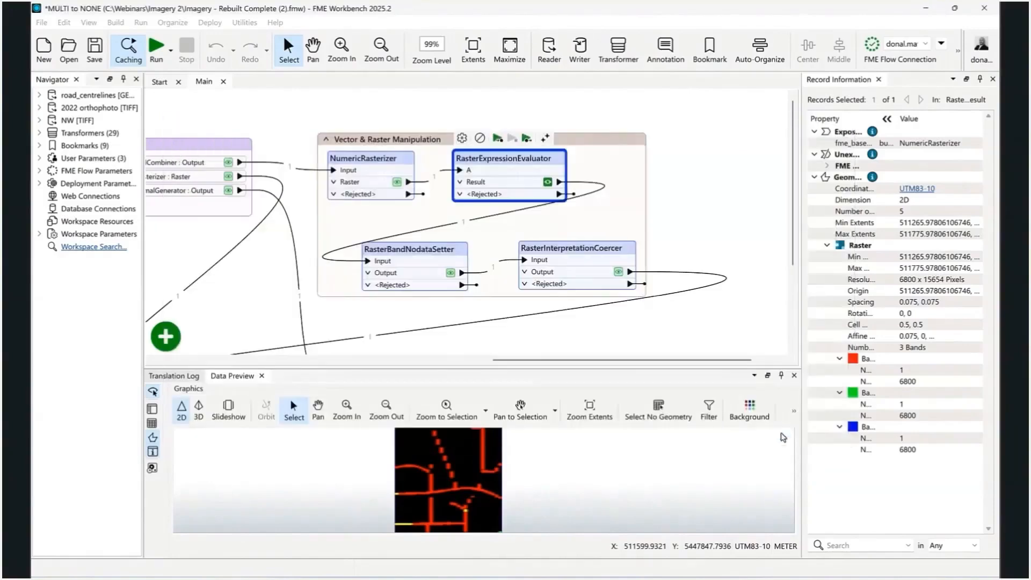
scroll(479, 456, up, 2)
scroll(478, 455, up, 4)
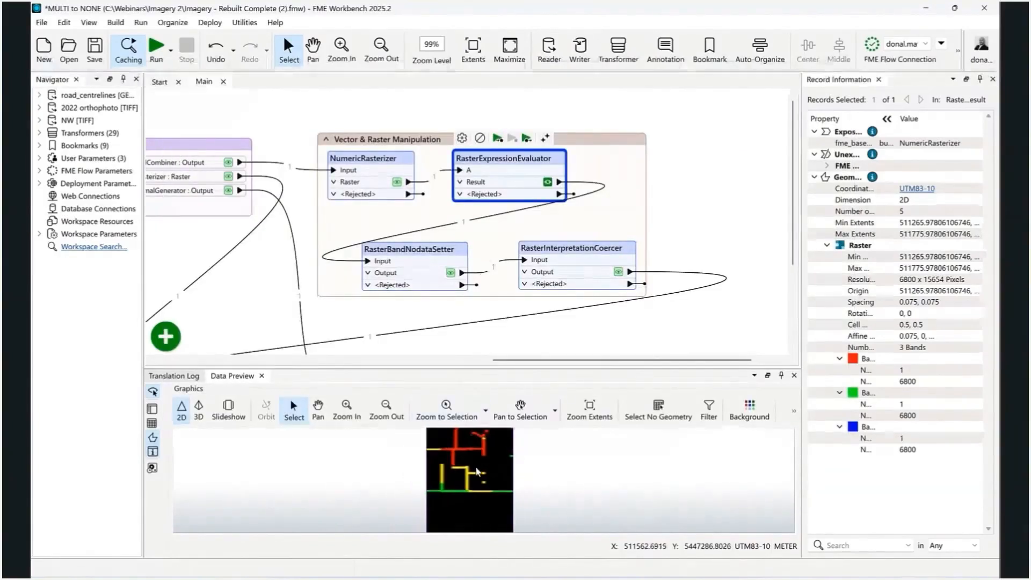
scroll(464, 487, down, 3)
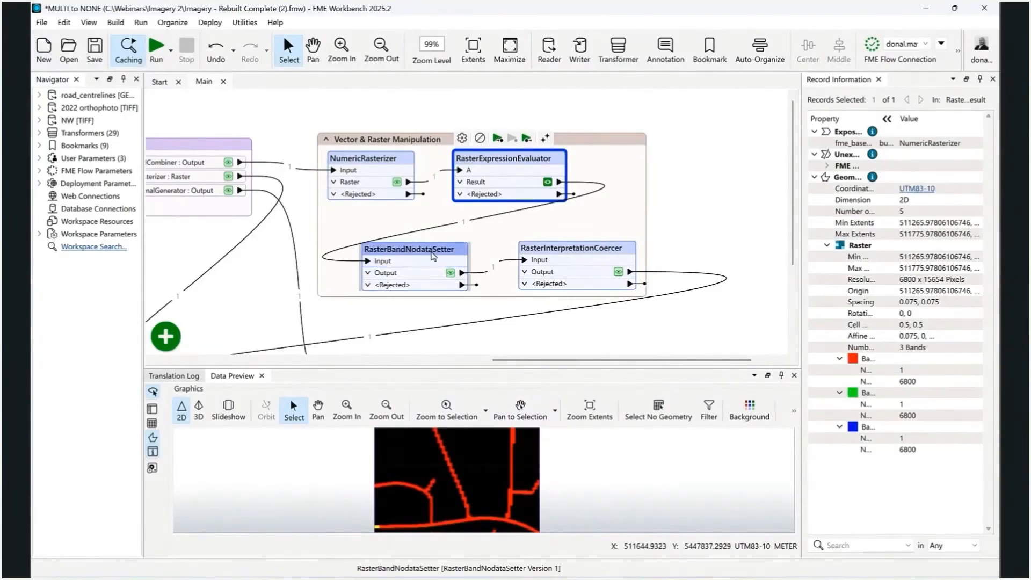
Preview the RasterBandNodataSetter output and review its nodata value and cell replacement parameters
click(433, 252)
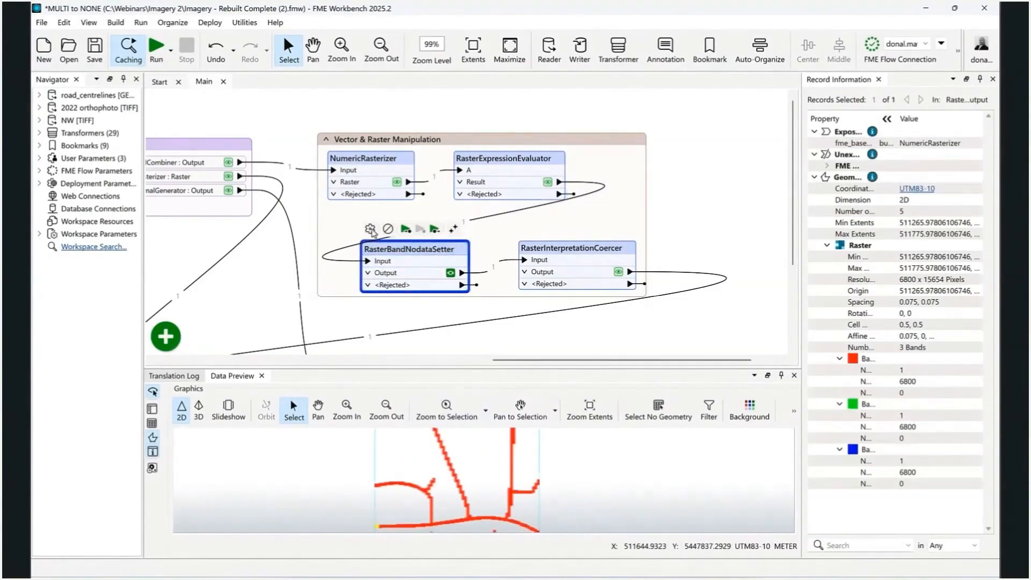
click(370, 228)
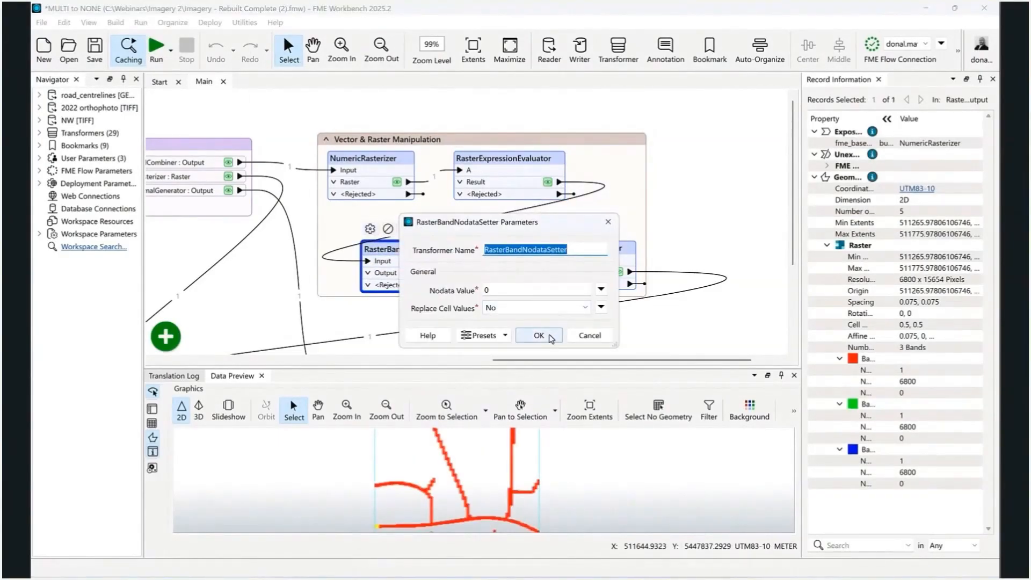
click(538, 336)
Preview the RasterInterpretationCoercer output and review its destination interpretation and conversion parameters, widening the dialog to read the full option names
click(542, 249)
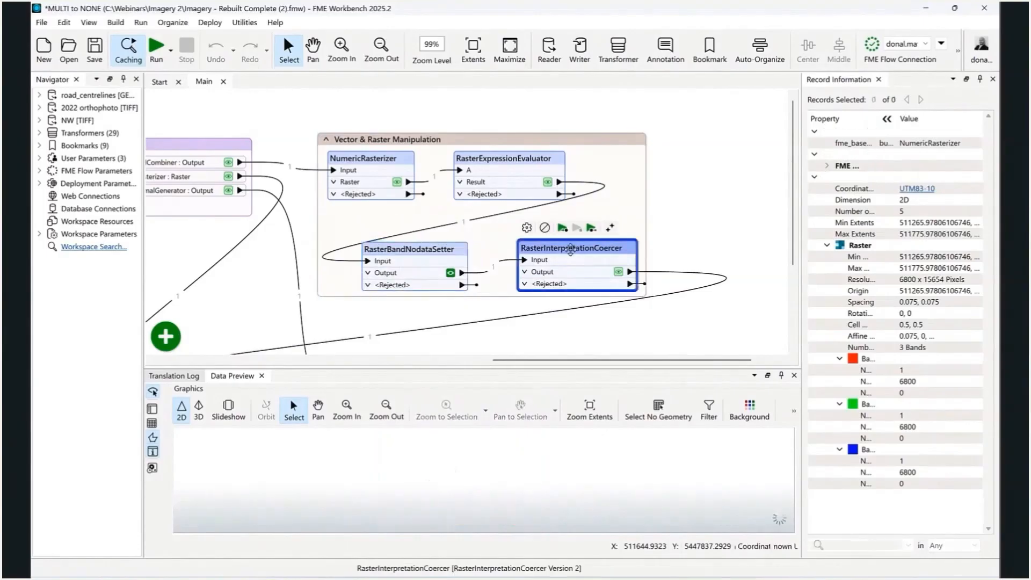
click(526, 228)
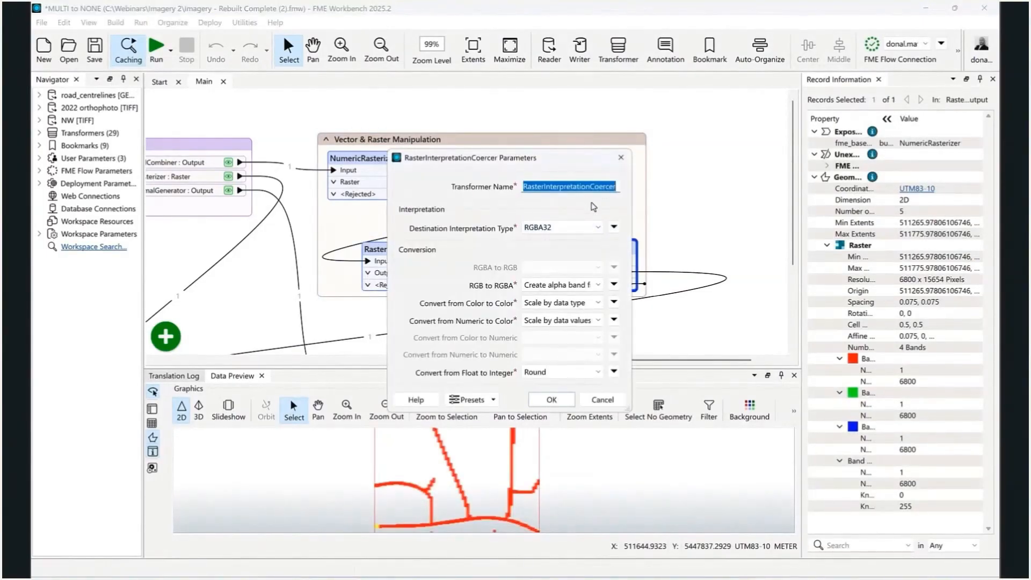
drag(629, 288, 693, 292)
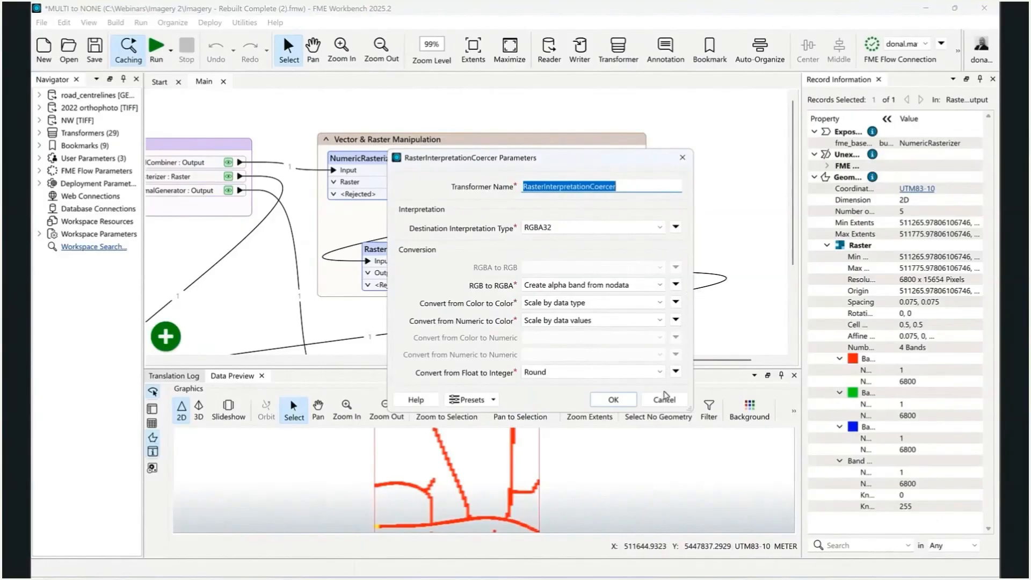
click(613, 399)
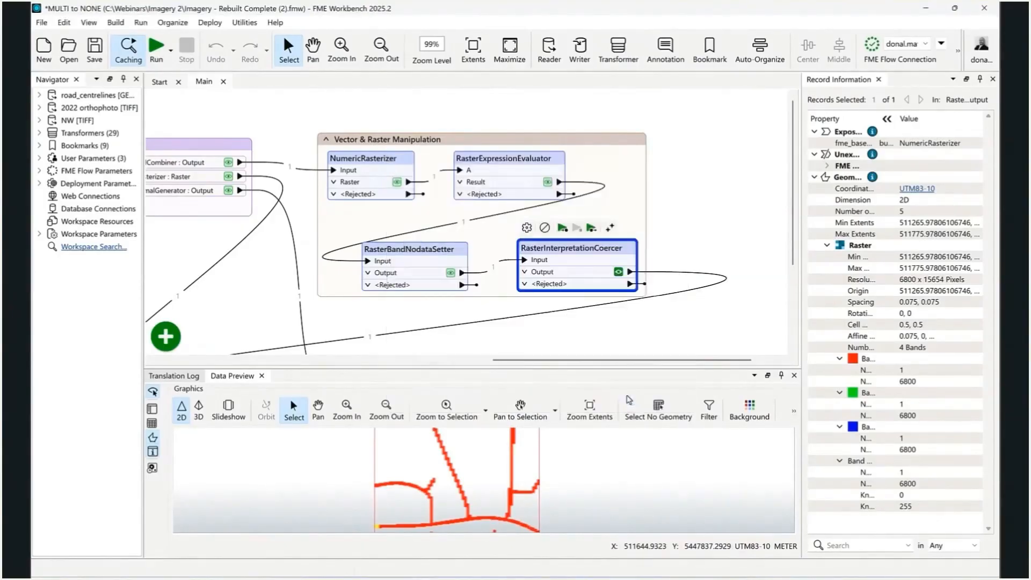
Expand the Attributes & Appearance bookmark to show its transformers
scroll(535, 352, down, 1)
scroll(470, 455, down, 3)
mouse_move(470, 458)
mouse_down()
mouse_move(475, 399)
mouse_move(469, 462)
mouse_up()
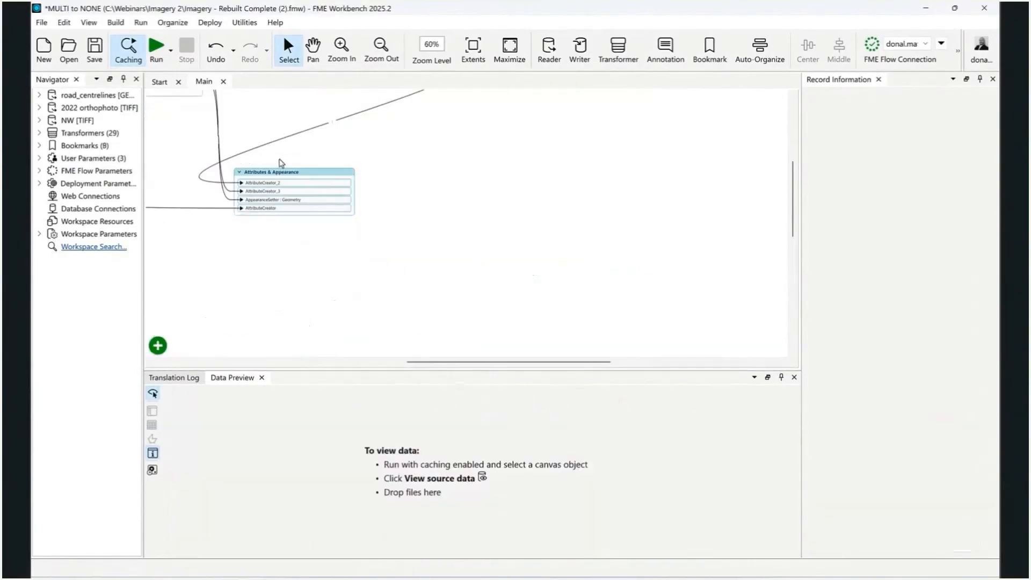
click(240, 173)
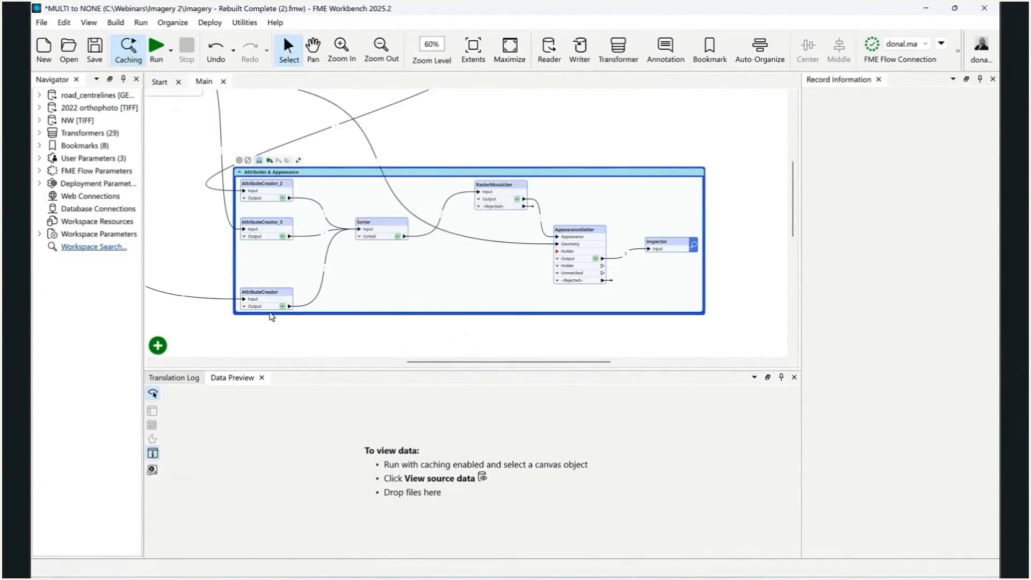
Check the Sorter's parameters, then preview the RasterMosaicker output and review its alignment, overlap and palette settings
double_click(390, 223)
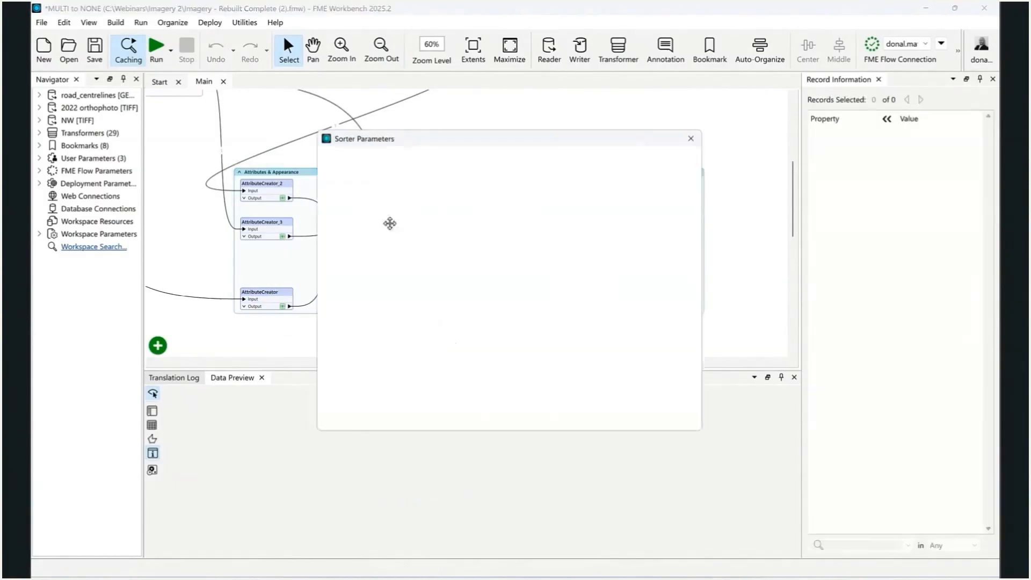
click(656, 419)
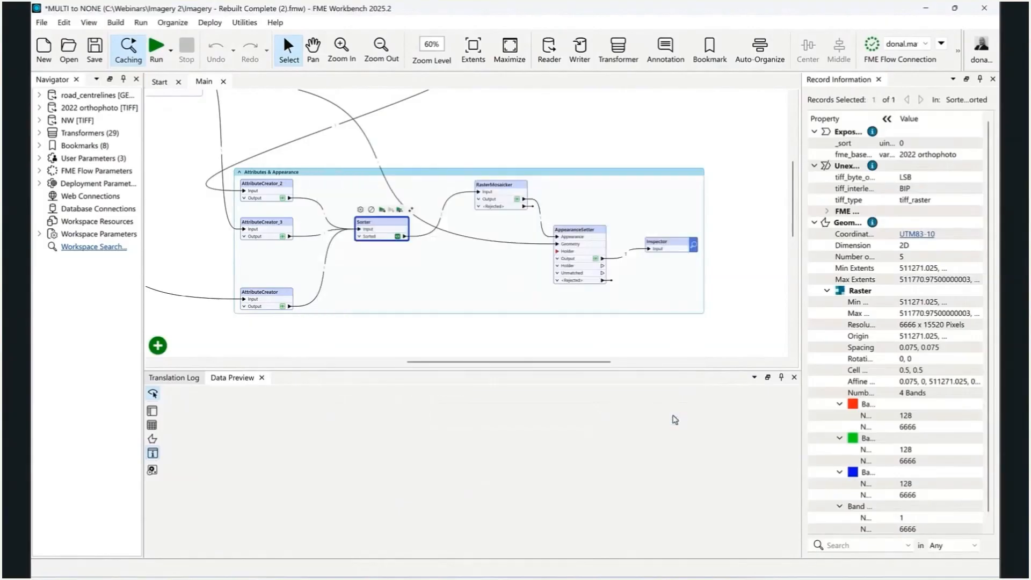
double_click(506, 189)
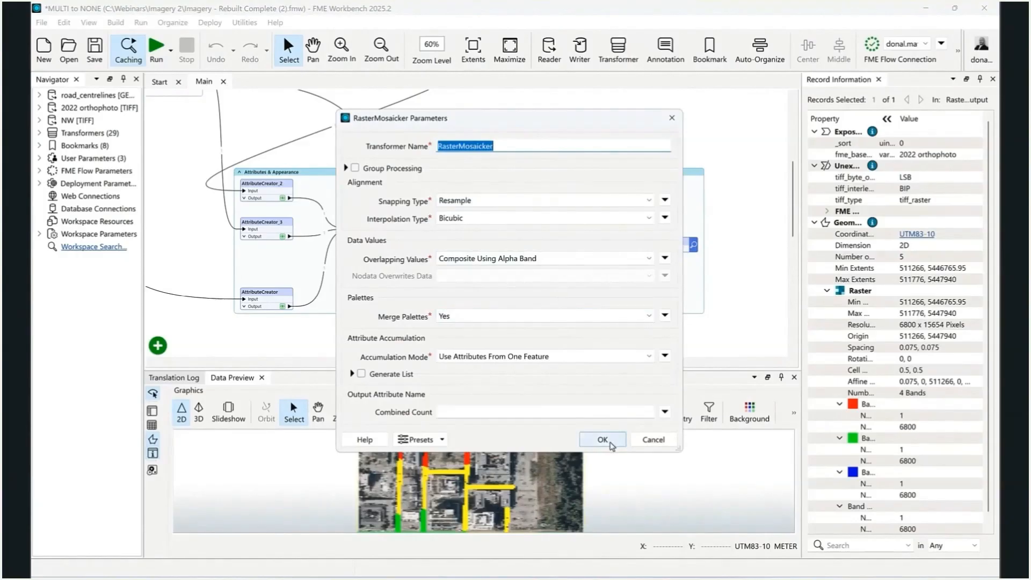
click(603, 440)
Preview the AppearanceSetter output in 3D and review its geometry selection and texture mapping parameters
drag(466, 370, 488, 370)
click(582, 234)
double_click(583, 235)
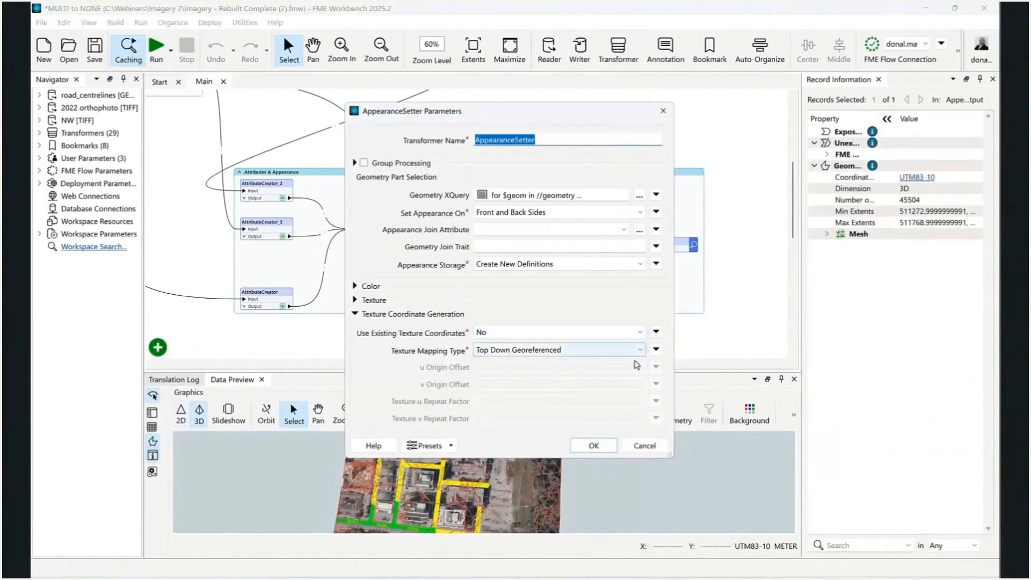
click(594, 445)
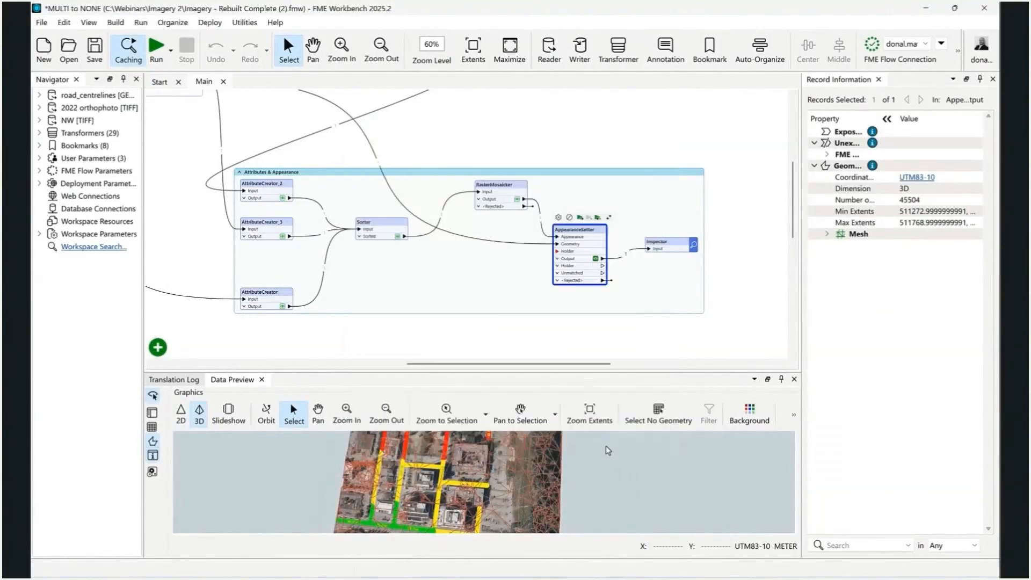
Enlarge the data preview and examine the AppearanceSetter's orthophoto-textured mesh with its coloured roads
drag(505, 372, 529, 167)
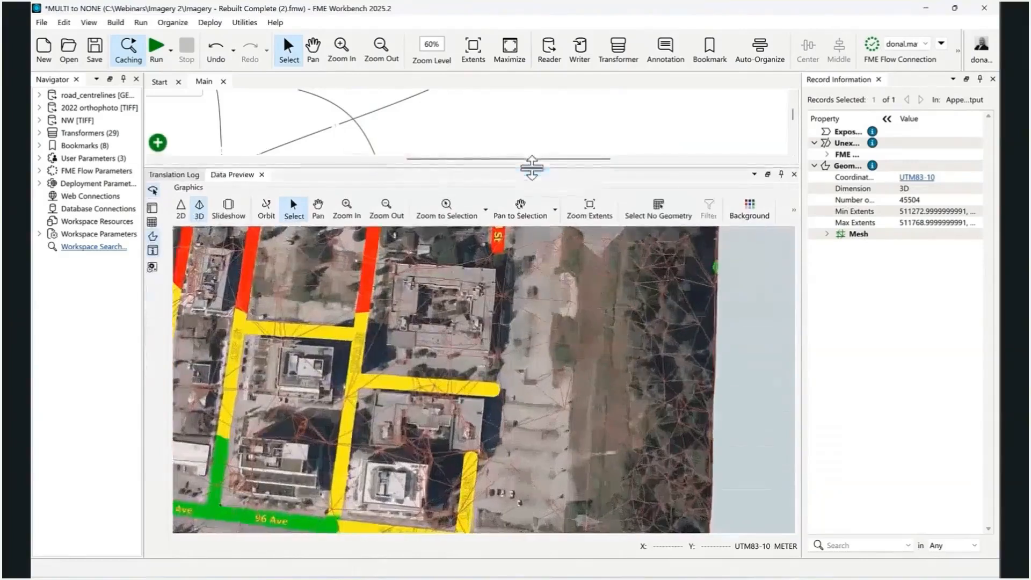
scroll(453, 304, up, 5)
scroll(541, 295, down, 1)
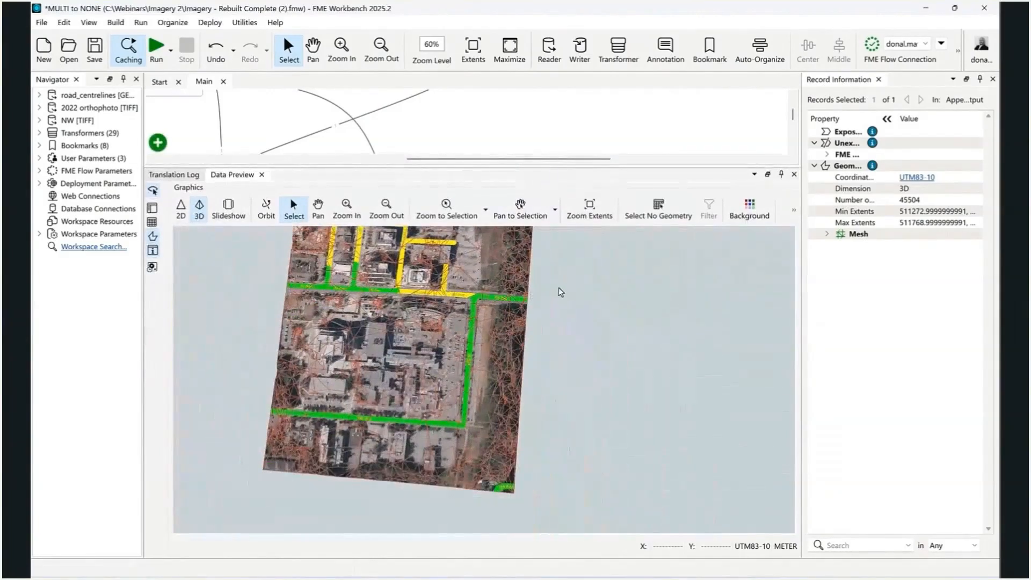
Shrink the data preview, select the Inspector in the Attributes & Appearance bookmark and switch to FME Data Inspector showing its data
drag(511, 164, 511, 329)
click(667, 245)
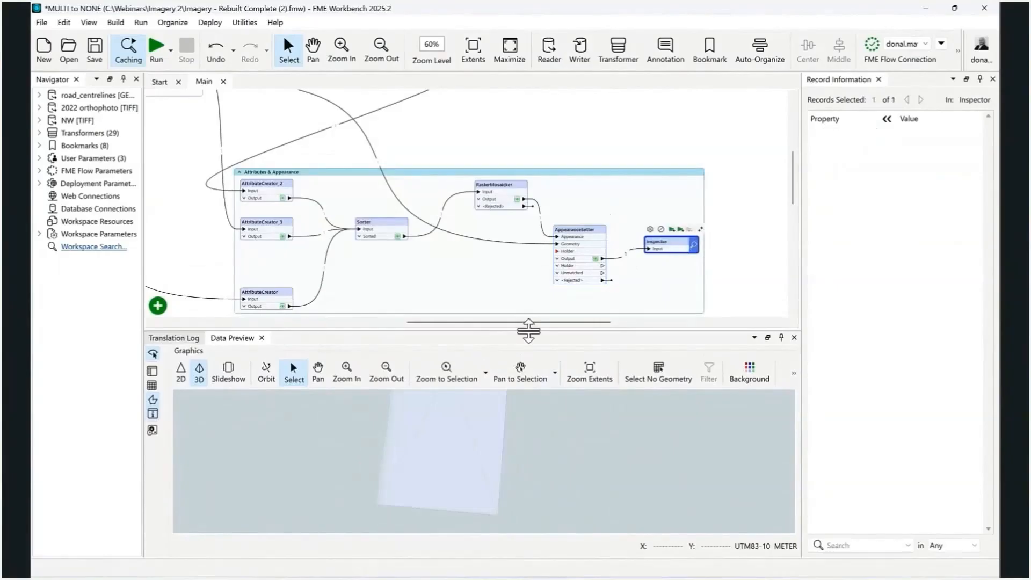
click(536, 448)
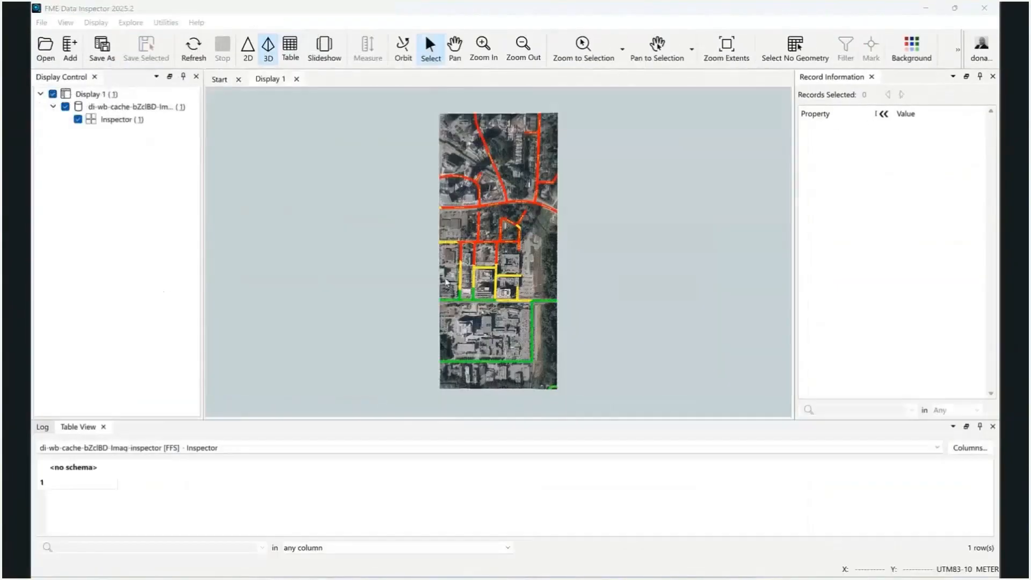
Examine the textured 3D surface closely around George Jct, 98B Ave and Fraser Hwy, including the road labels
scroll(422, 193, up, 1)
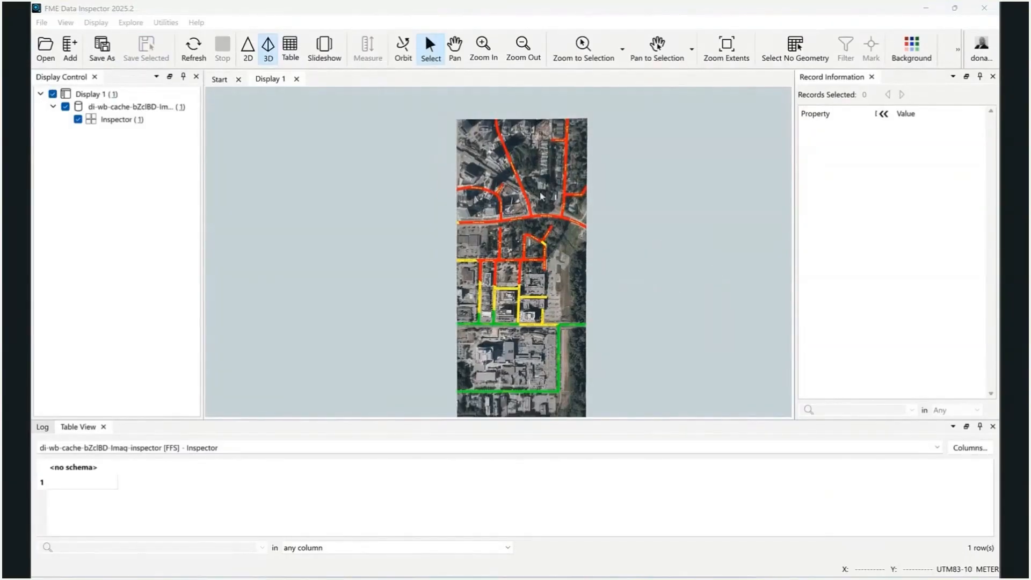
scroll(553, 282, up, 1)
scroll(501, 260, up, 10)
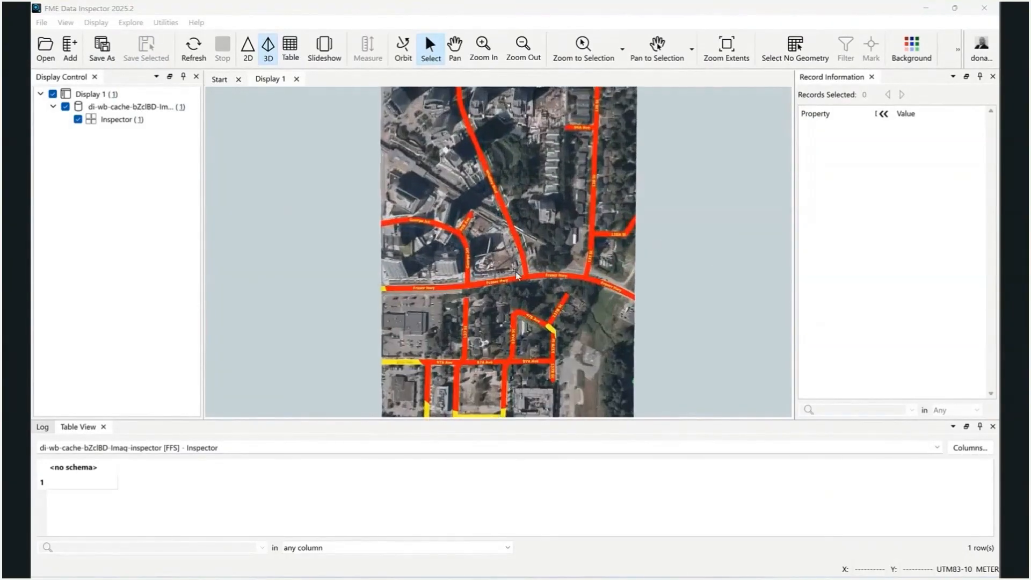
click(455, 48)
drag(437, 127, 499, 219)
scroll(469, 157, up, 1)
scroll(492, 253, up, 3)
scroll(499, 220, down, 5)
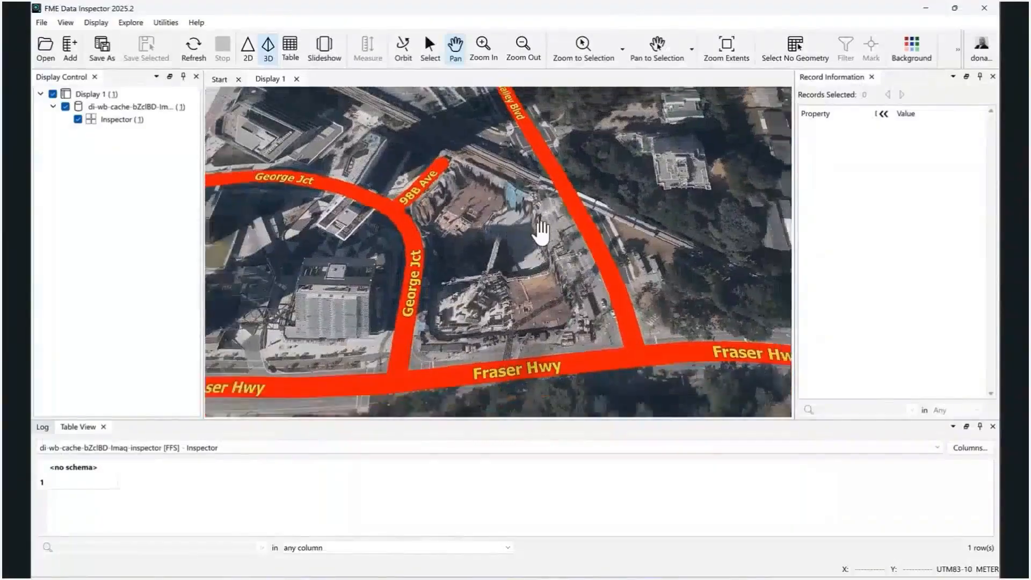
Examine the terrain relief from tilted viewpoints along Whalley Blvd and 138 St and at the excavation beside George Jct
drag(578, 245, 439, 150)
drag(679, 295, 643, 362)
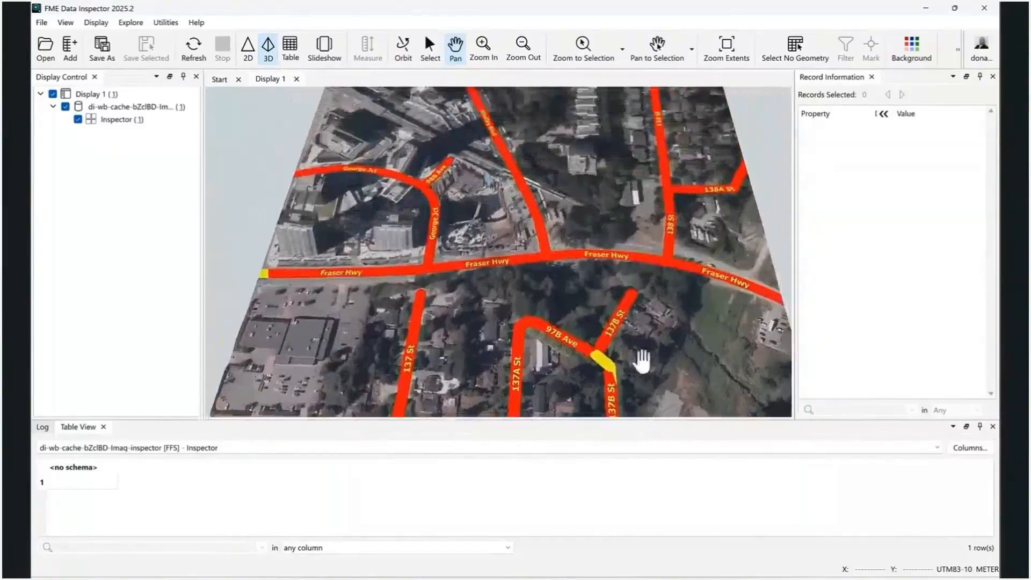
drag(555, 136, 554, 277)
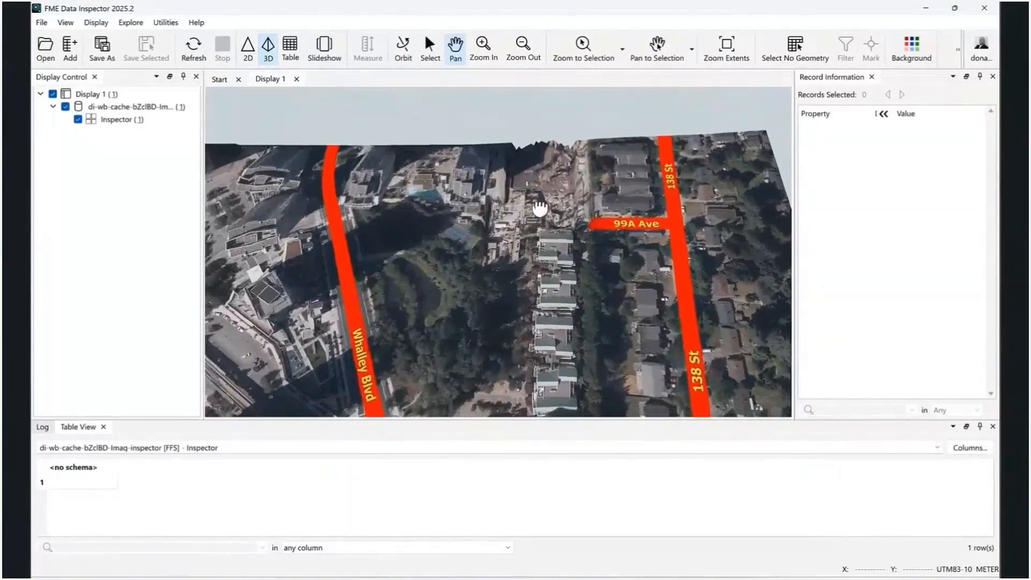
drag(456, 315, 564, 175)
drag(509, 301, 656, 300)
scroll(534, 286, down, 5)
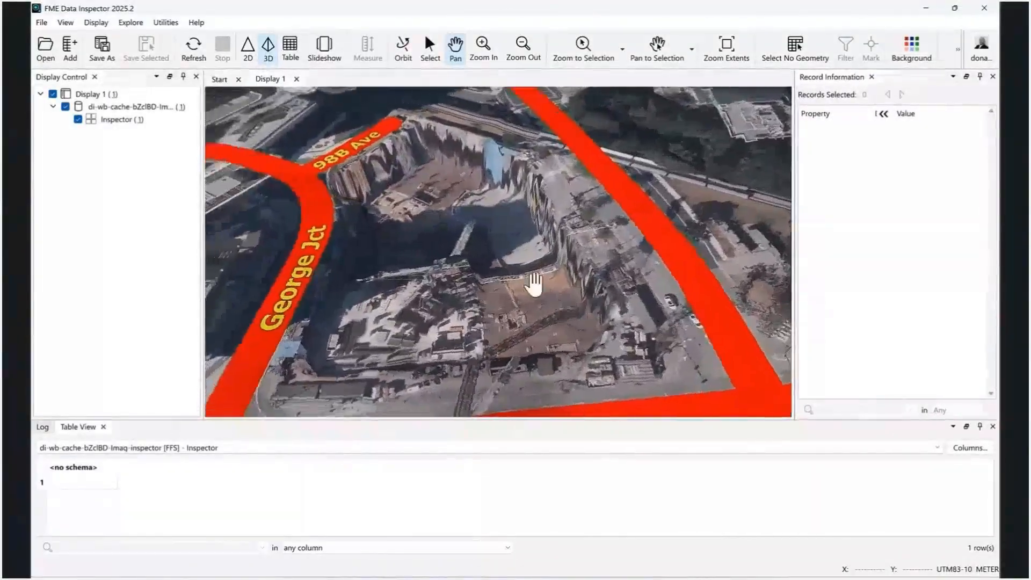
scroll(545, 293, down, 2)
drag(605, 346, 573, 277)
scroll(574, 277, down, 2)
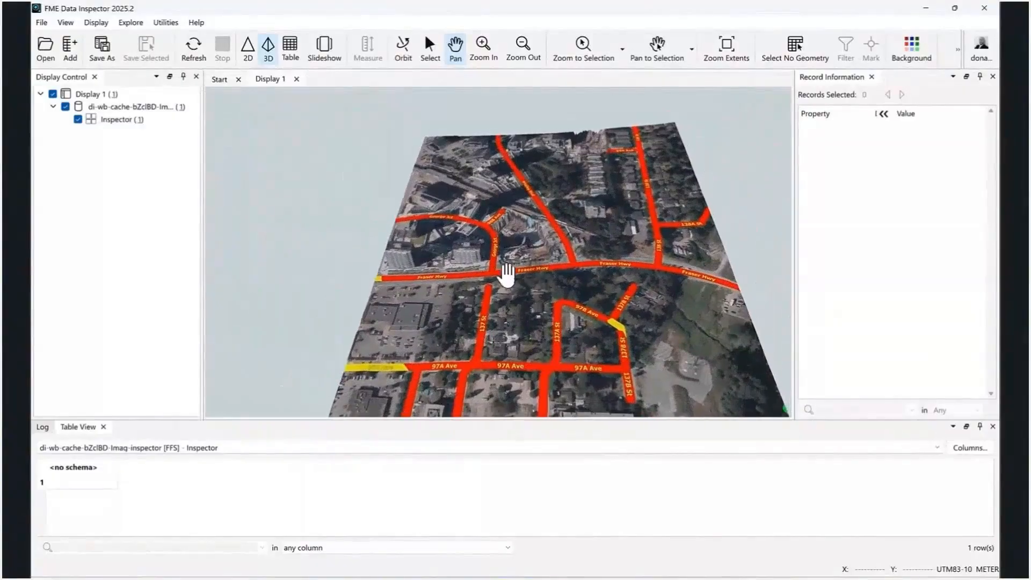
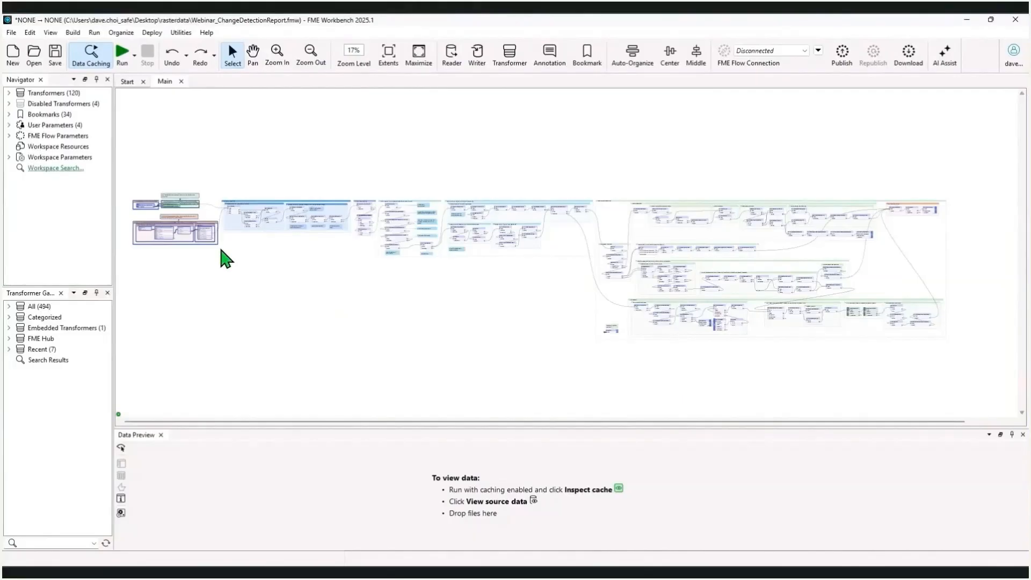
Highlight the workspace's sections one after another, from raster pre-processing through index creation, classification and post-processing to HTML Report Generation
click(224, 256)
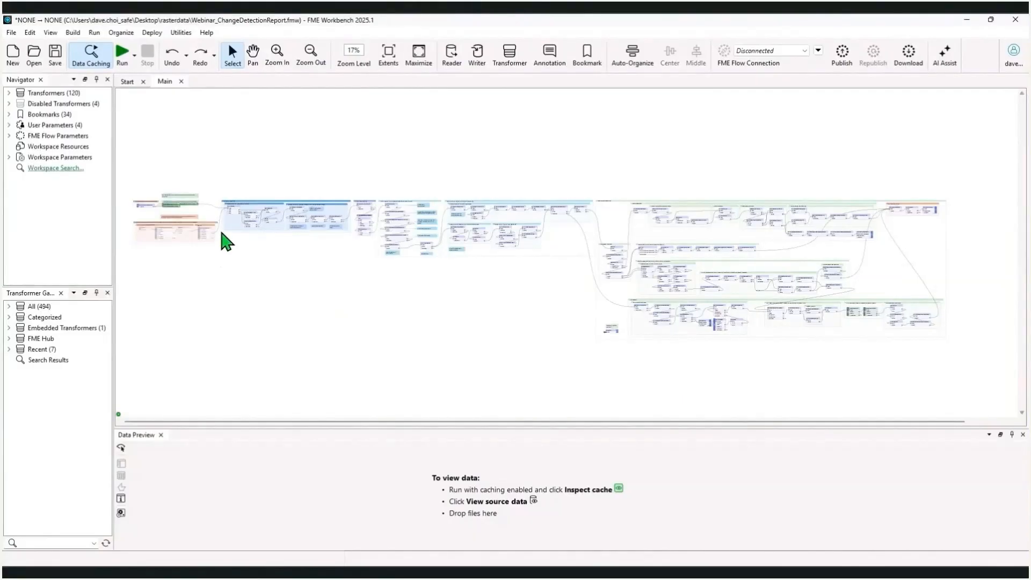
drag(217, 192, 356, 250)
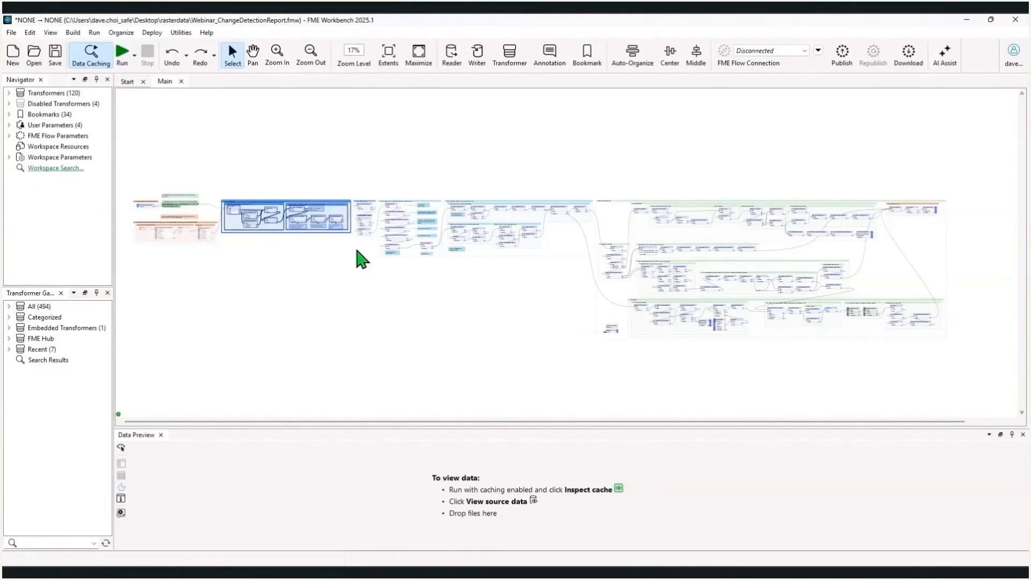
click(356, 246)
drag(349, 193, 379, 237)
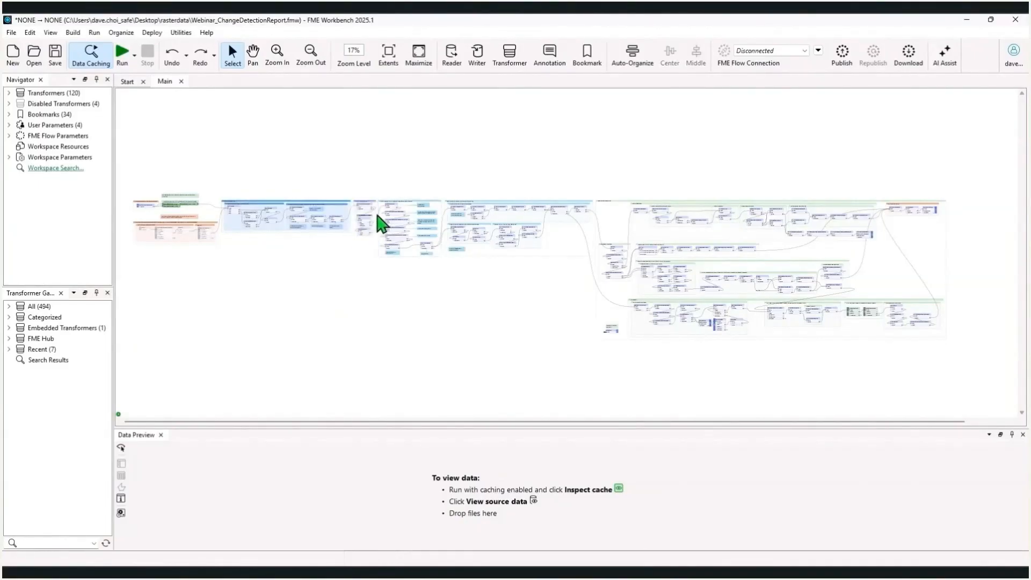
drag(378, 192, 442, 267)
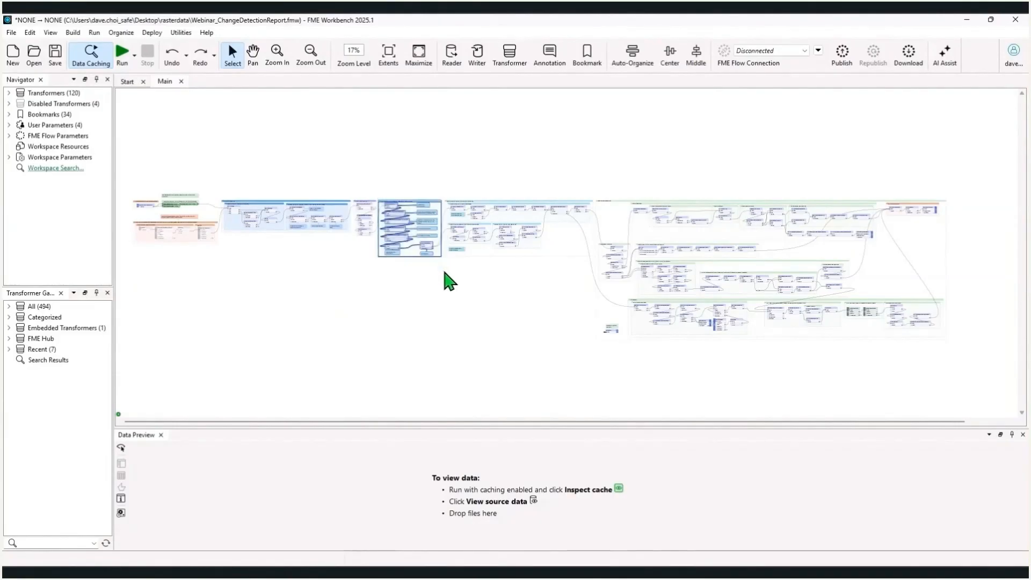
click(443, 268)
drag(442, 193, 596, 279)
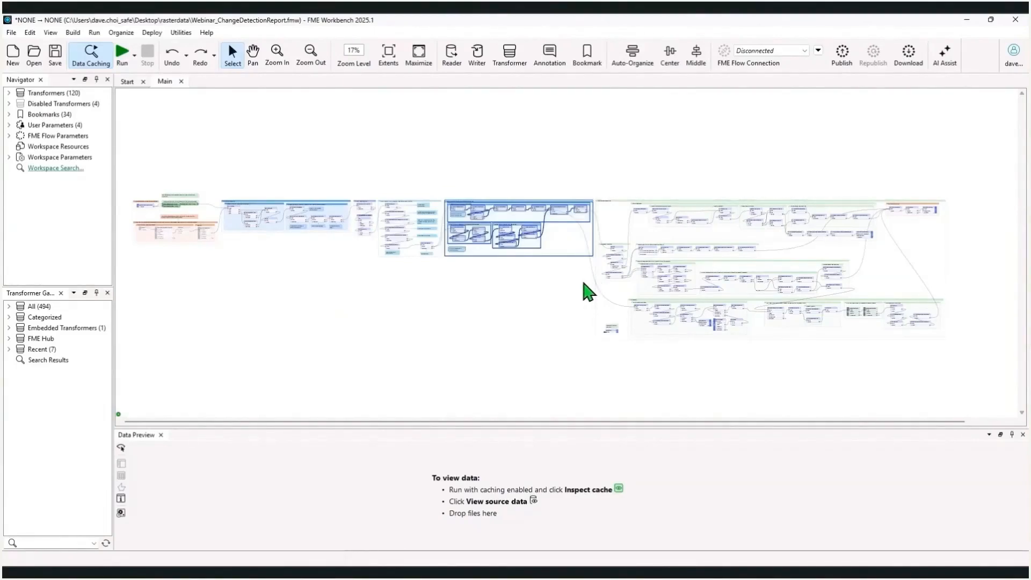
click(583, 283)
drag(589, 194, 962, 352)
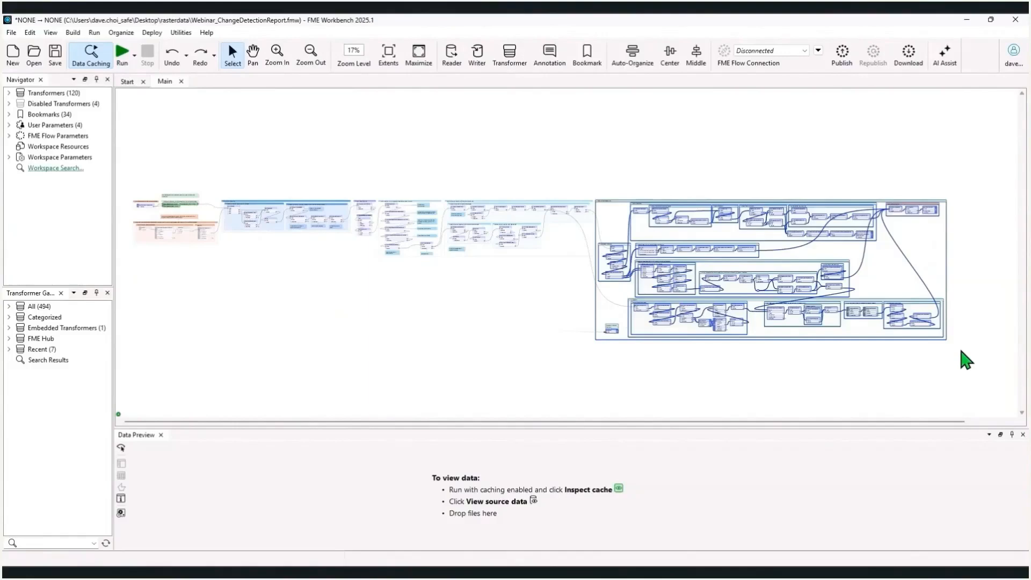
click(962, 352)
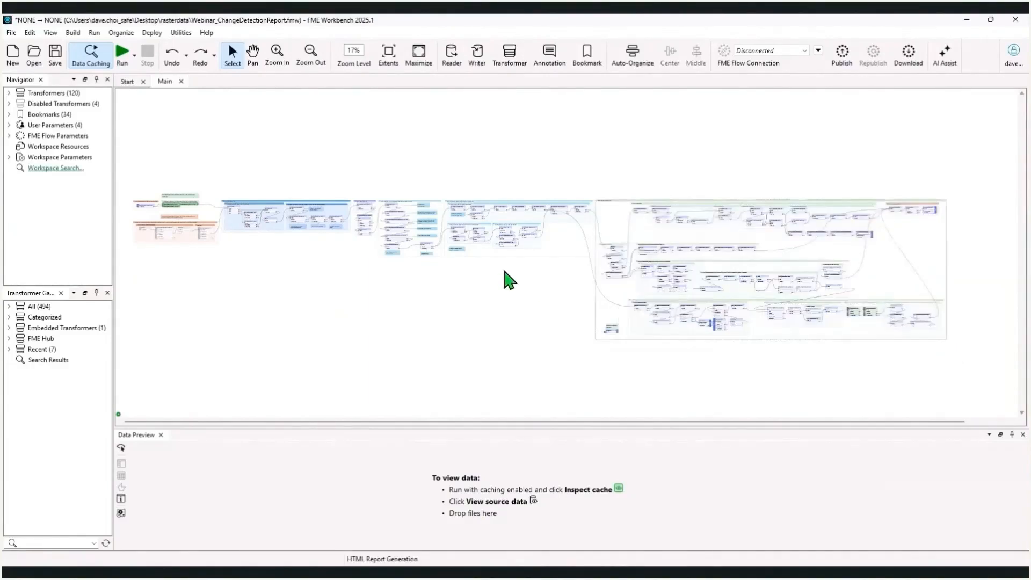
Examine the Sentinel-2 input, Raster Pre Processing, Raster Index Creation, classification and Post Processing bookmarks up close
scroll(144, 242, up, 7)
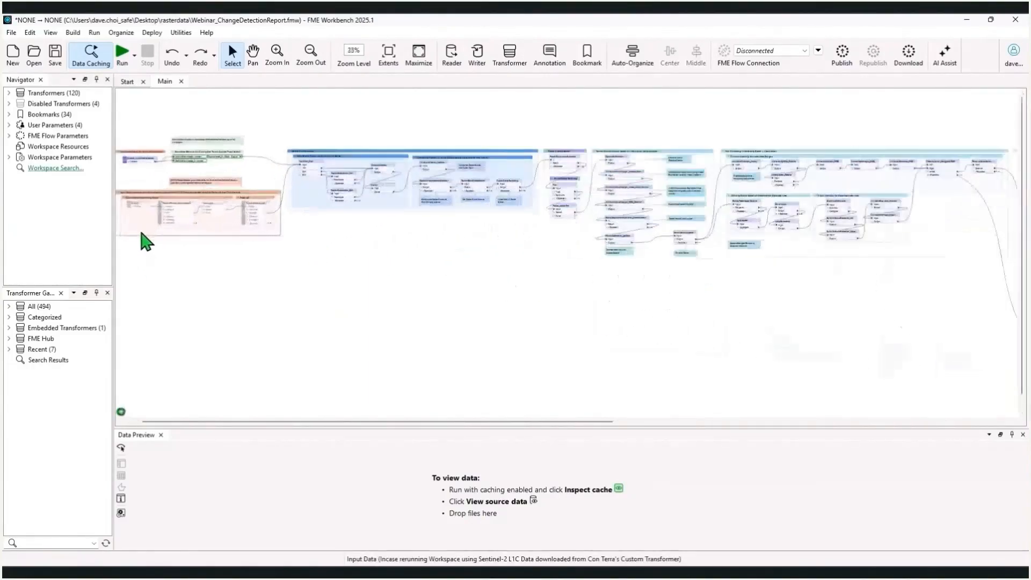
drag(301, 303, 444, 441)
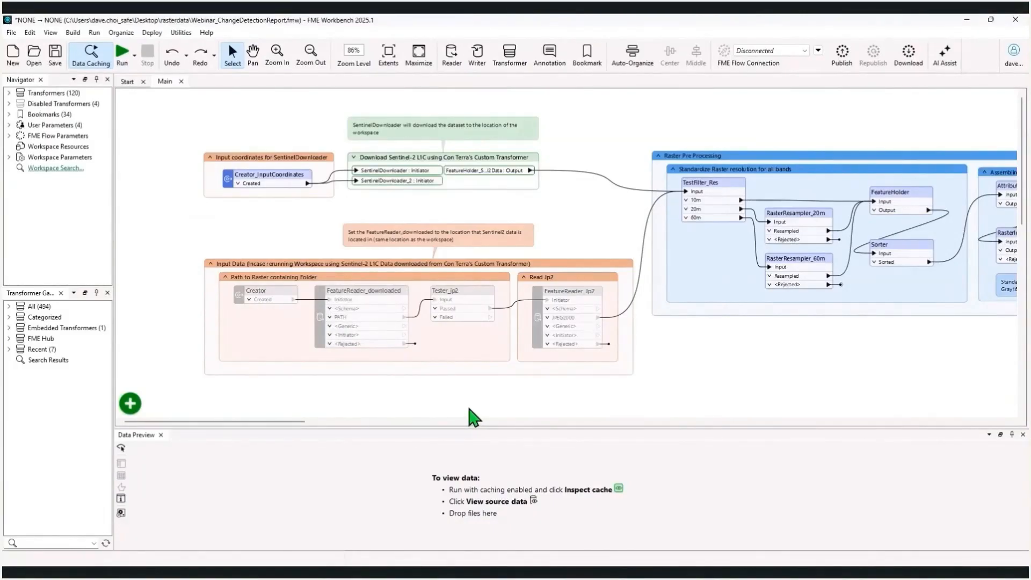
drag(732, 367, 371, 376)
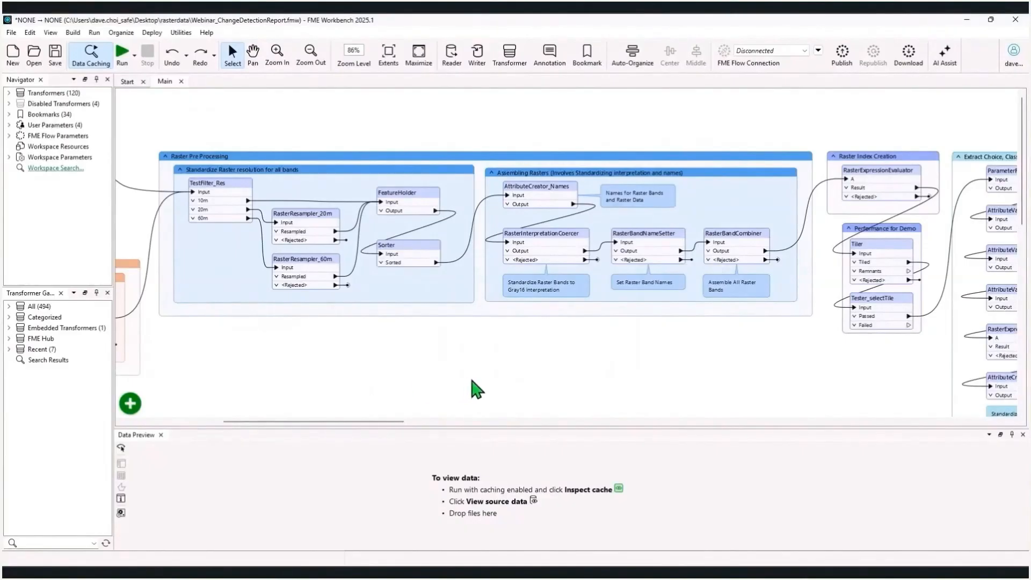
drag(881, 373, 468, 370)
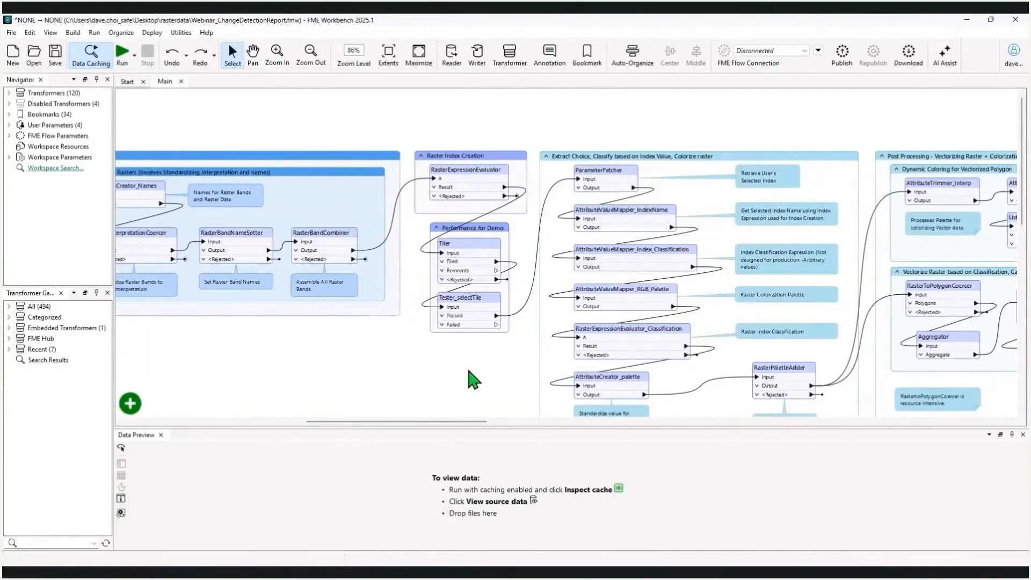
drag(469, 371, 384, 321)
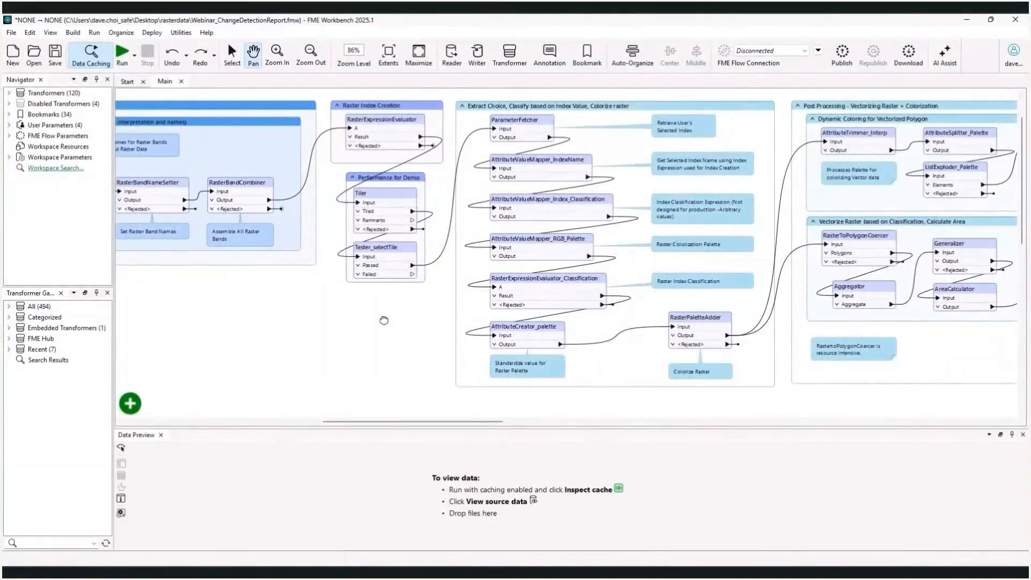
key(Escape)
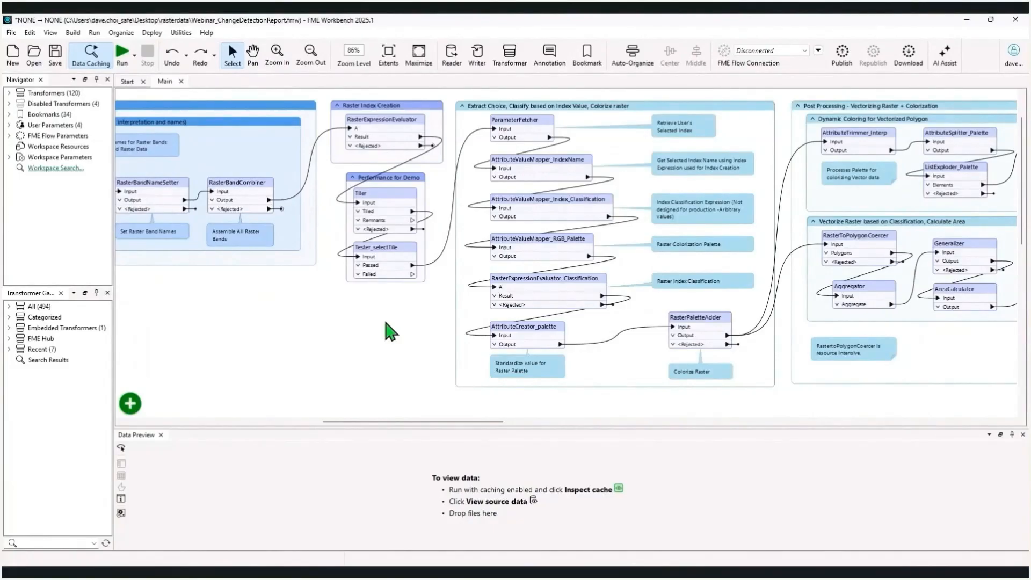
drag(912, 414, 294, 411)
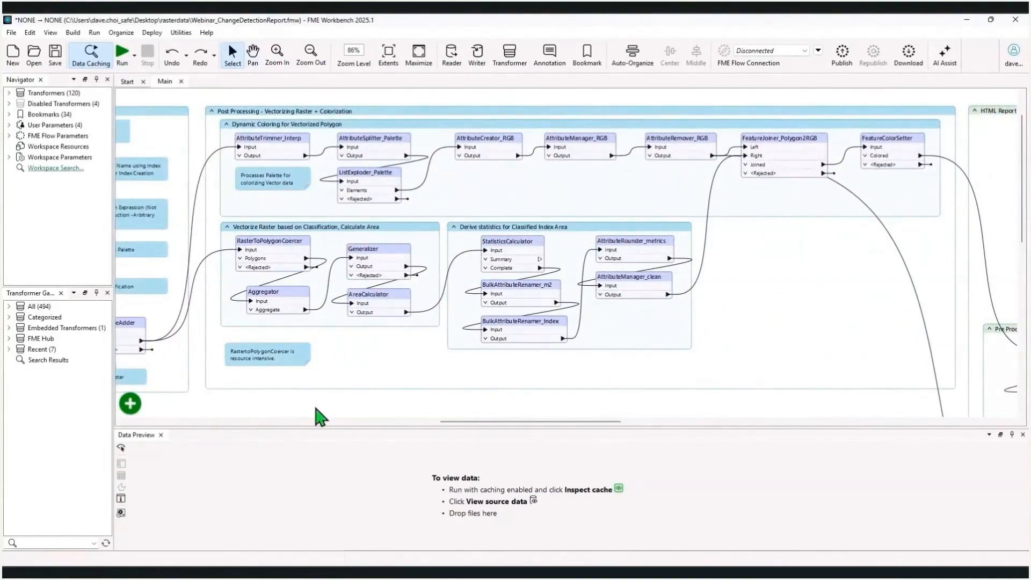
Examine the HTML report section, selecting its Vector Web Map, index statistics table and change detection table bookmarks in turn
scroll(320, 417, down, 5)
drag(627, 395, 89, 387)
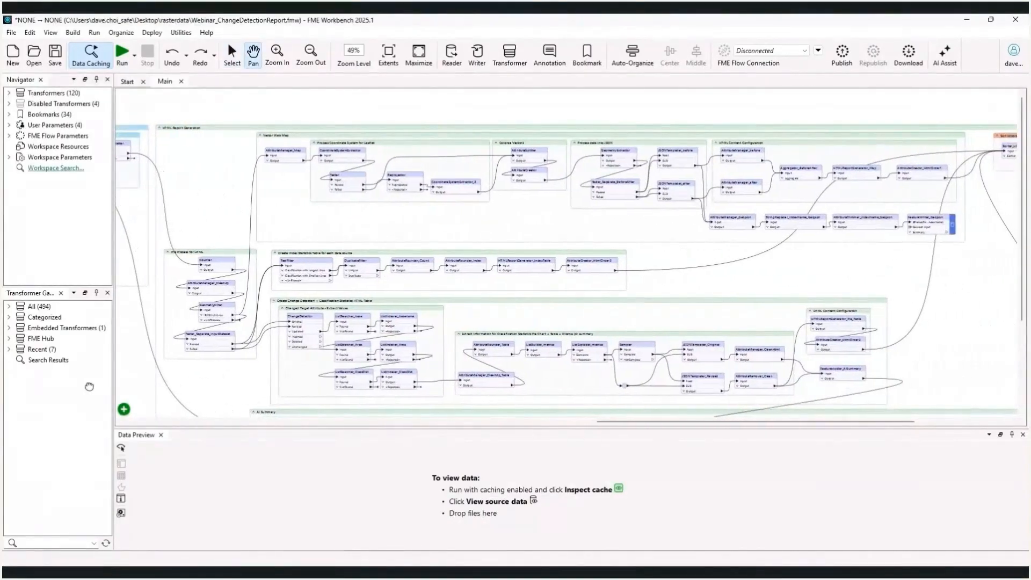
scroll(297, 103, up, 1)
drag(501, 262, 387, 268)
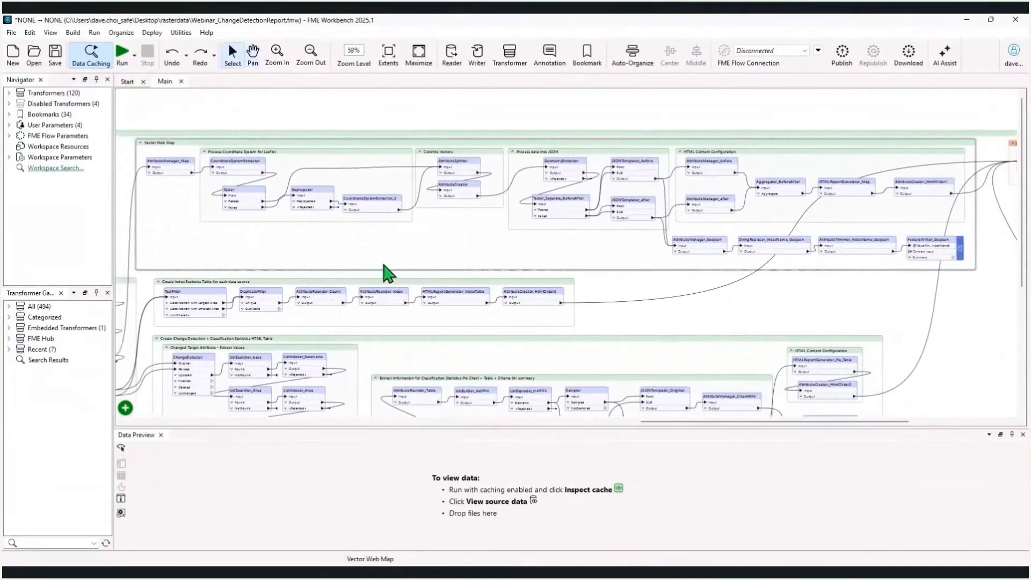
click(373, 144)
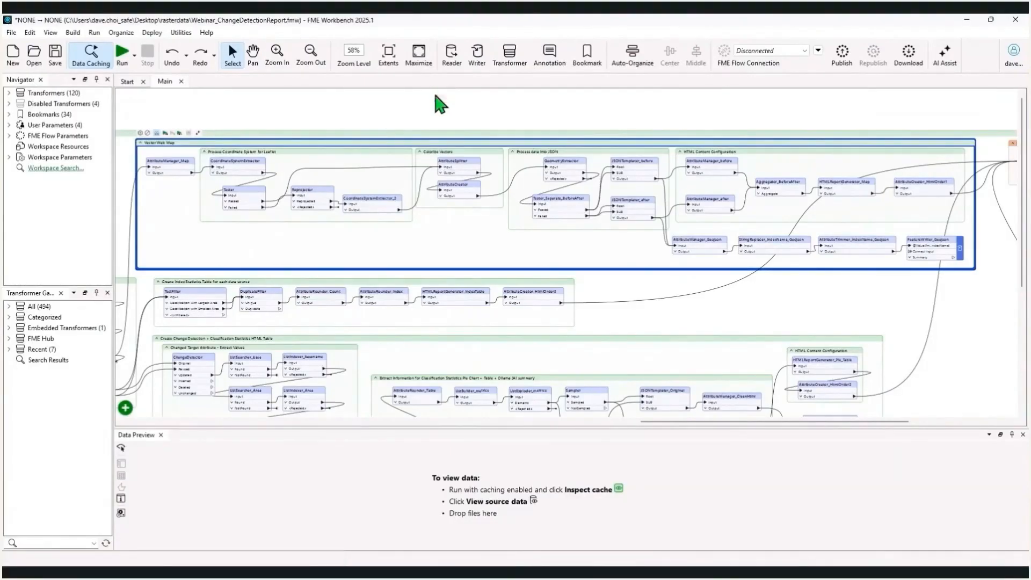
click(440, 284)
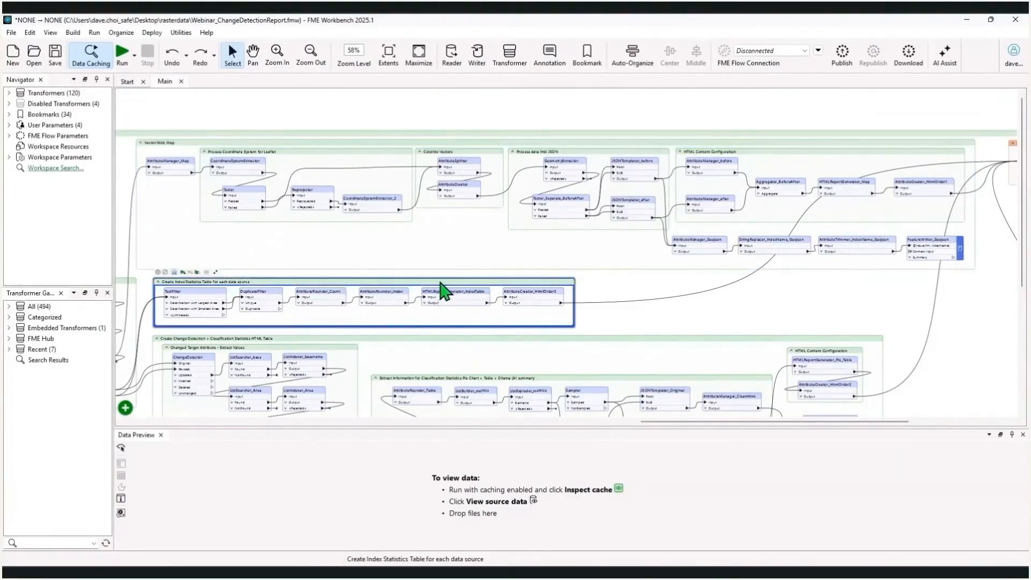
click(439, 340)
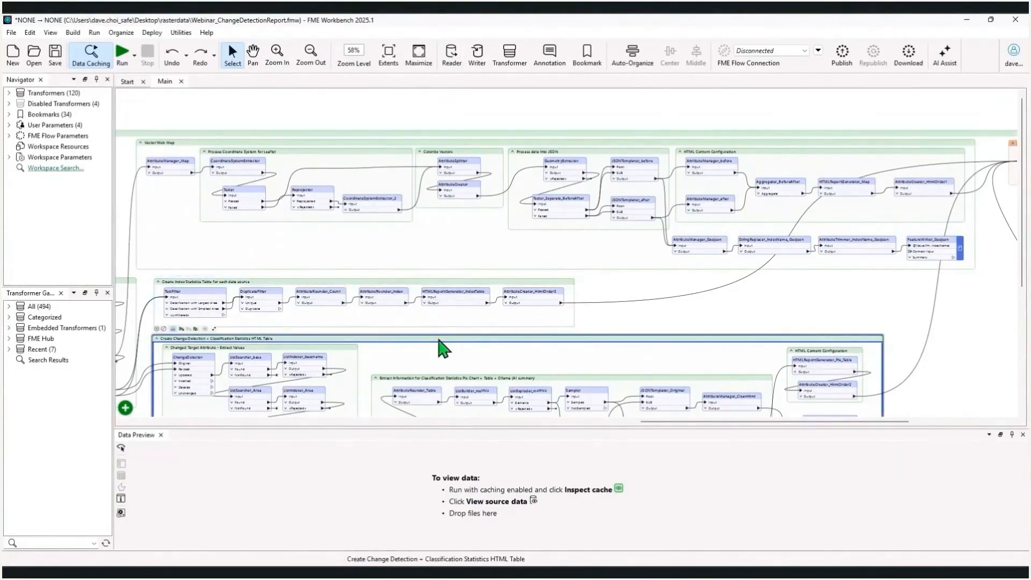
Examine the AI Summary bookmark and the final section that sorts and writes the HTML report
drag(444, 349, 434, 146)
scroll(455, 200, down, 1)
drag(456, 208, 434, 180)
click(457, 278)
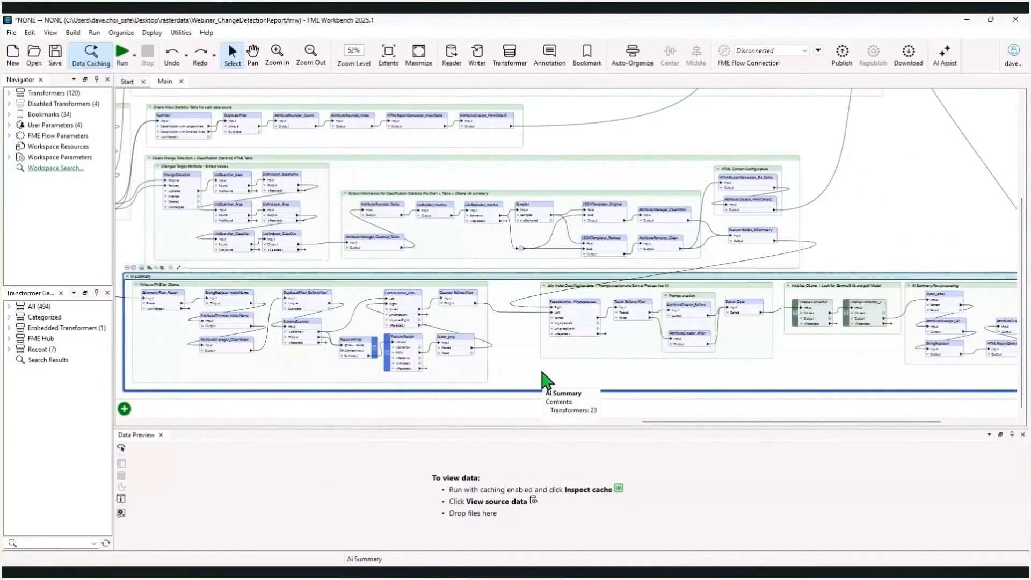
drag(944, 220, 733, 390)
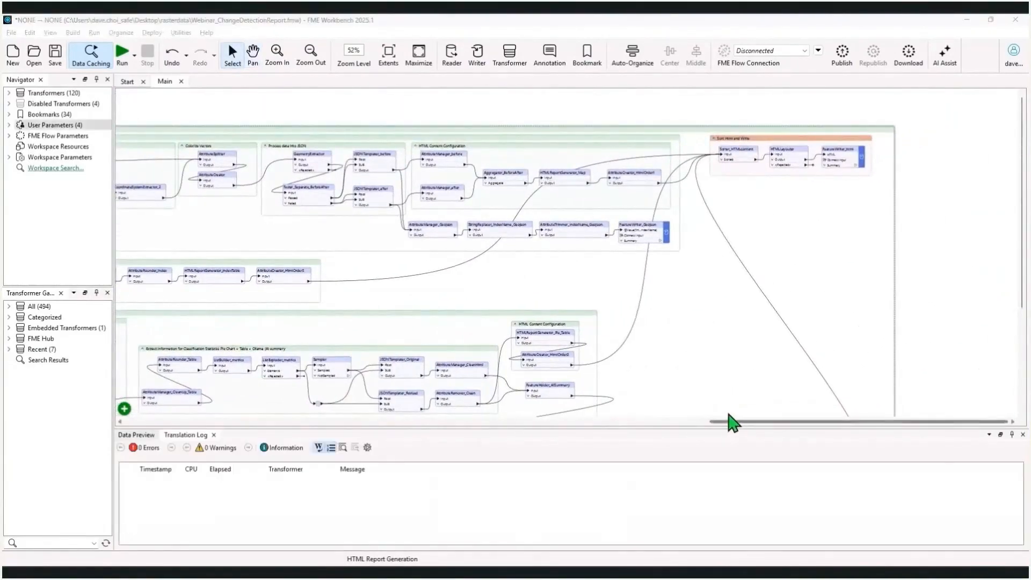
click(808, 141)
click(910, 271)
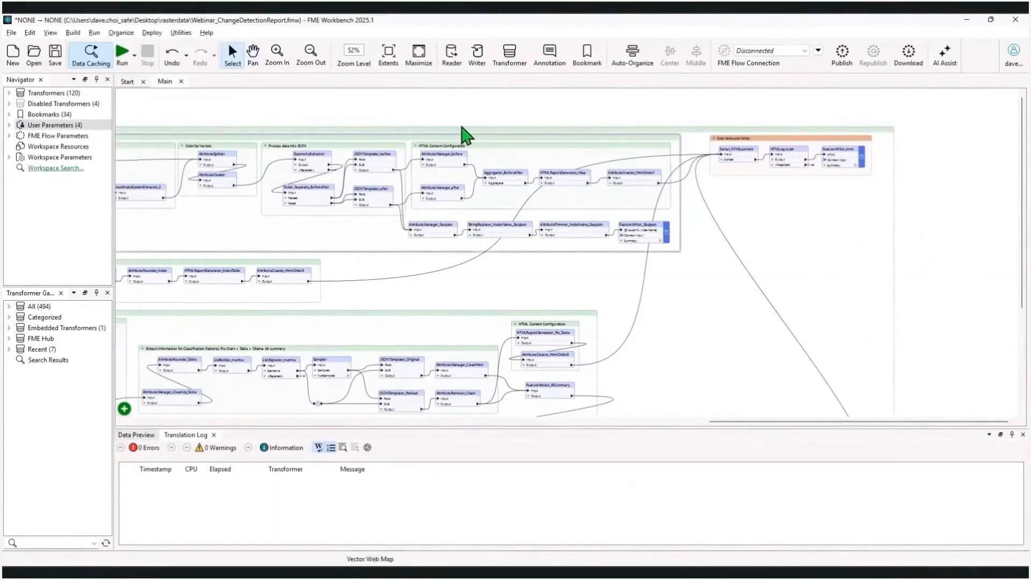
Fit the whole workspace in view, open its run parameters and check the input point's X and Y coordinates
click(389, 61)
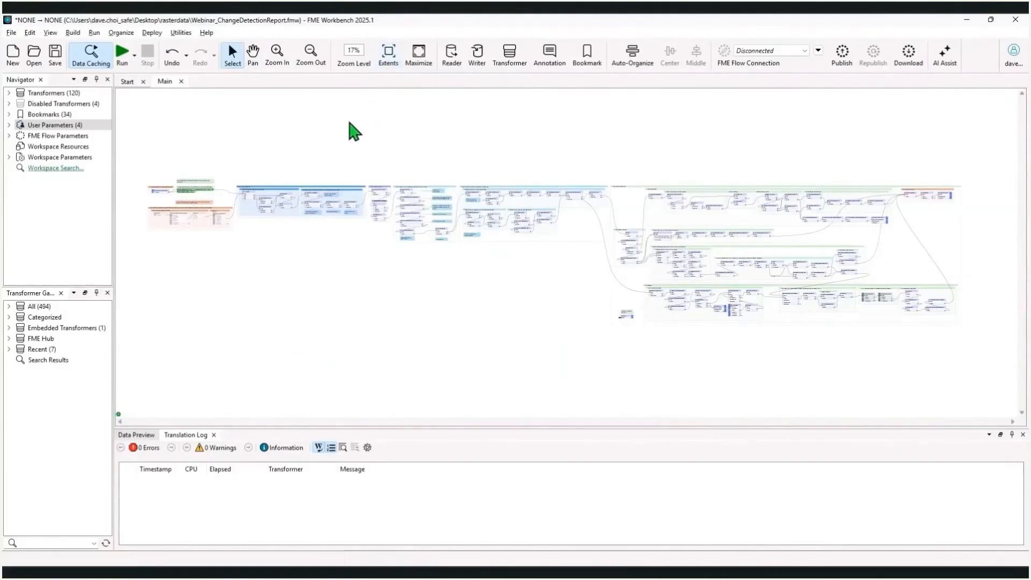
click(122, 51)
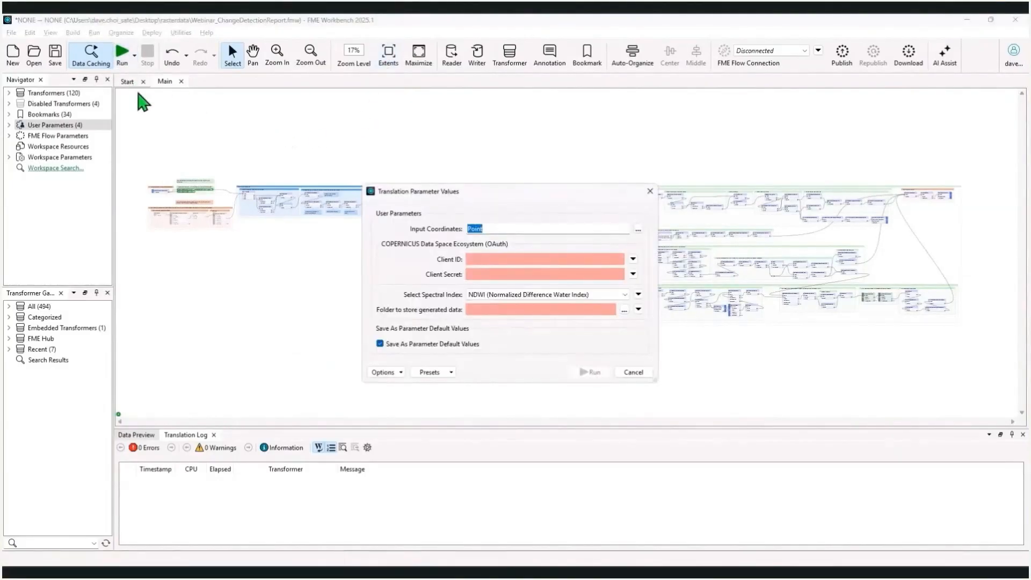
click(531, 226)
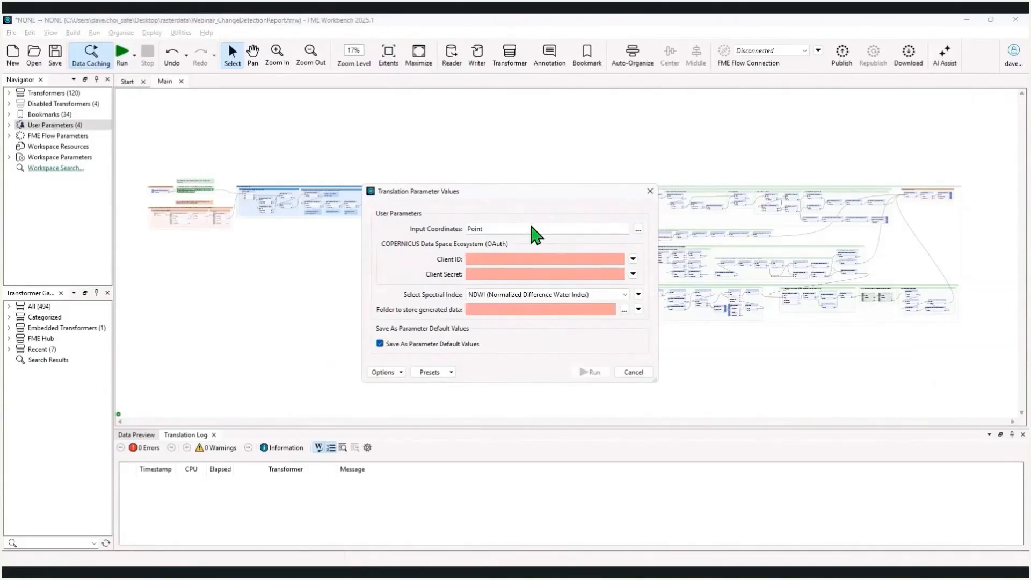
double_click(535, 230)
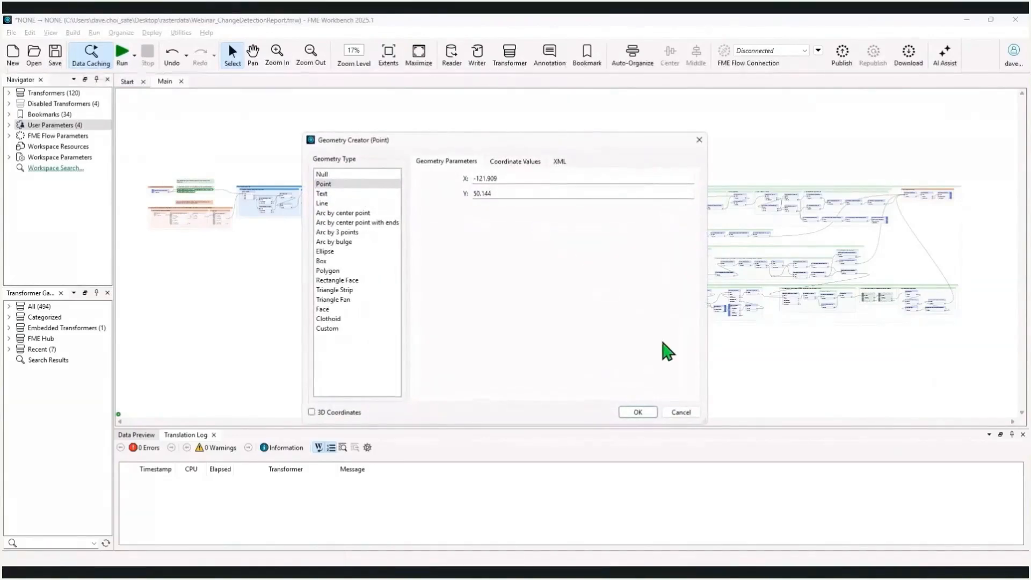
click(593, 178)
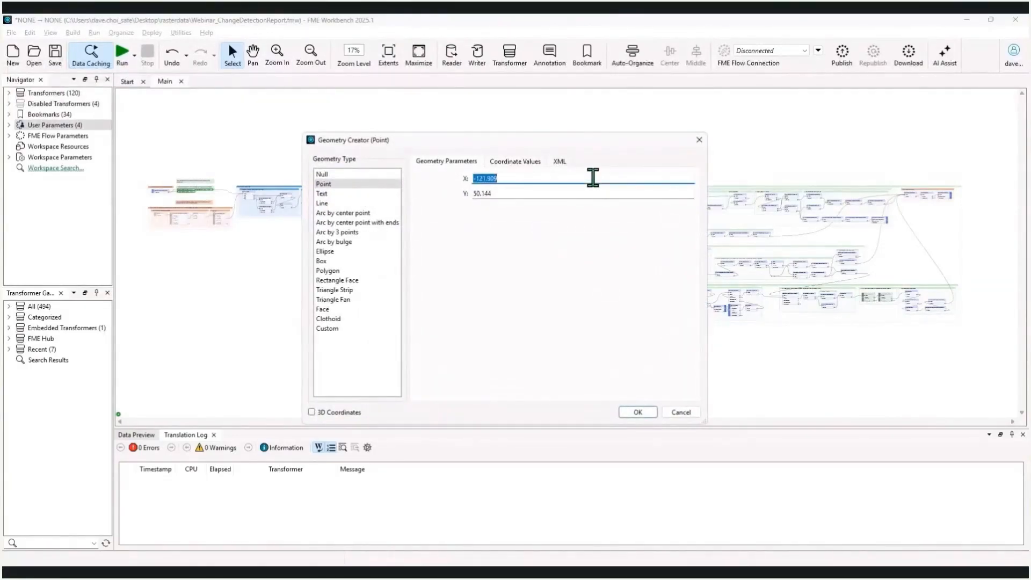
click(593, 193)
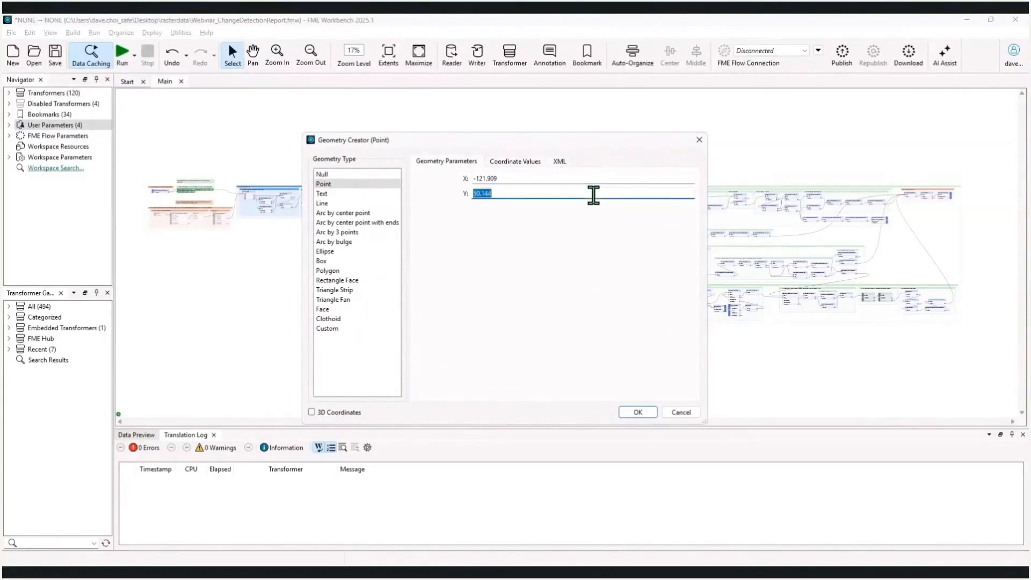
click(637, 412)
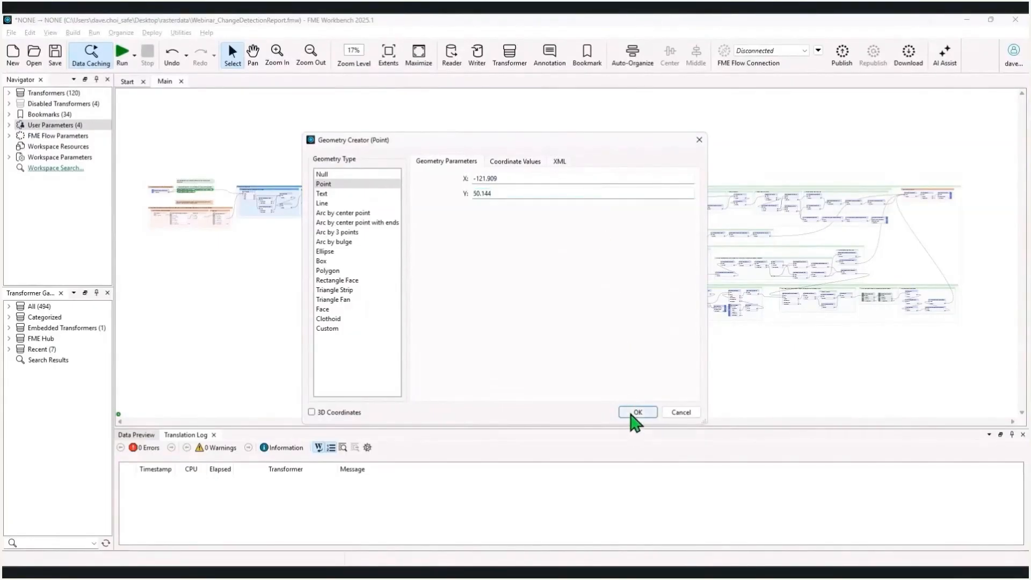
Choose NDVI (Normalized Difference Vegetation Index) as the spectral index in the run parameters and cancel the run
click(565, 260)
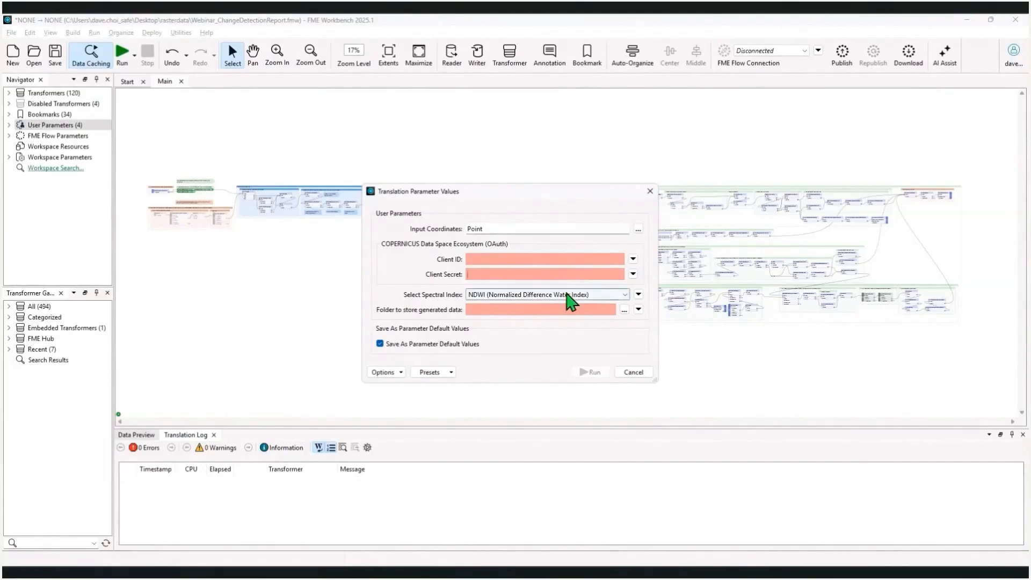
click(569, 296)
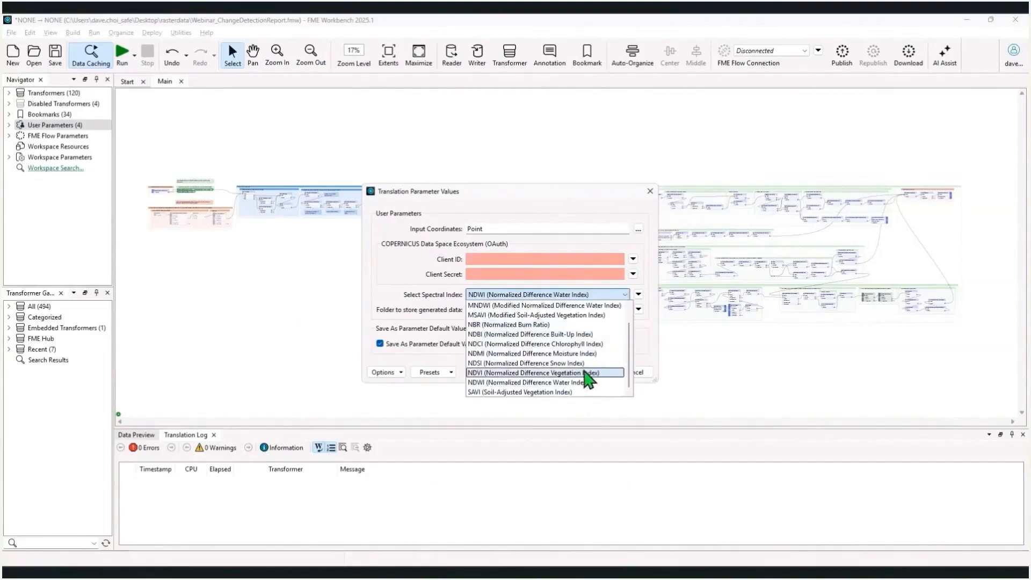
click(590, 373)
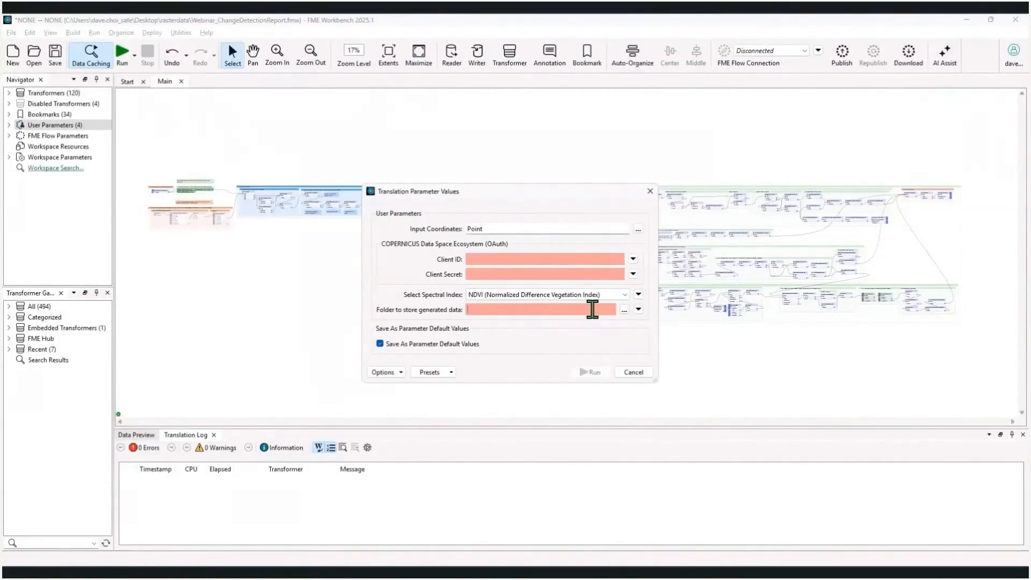
click(628, 373)
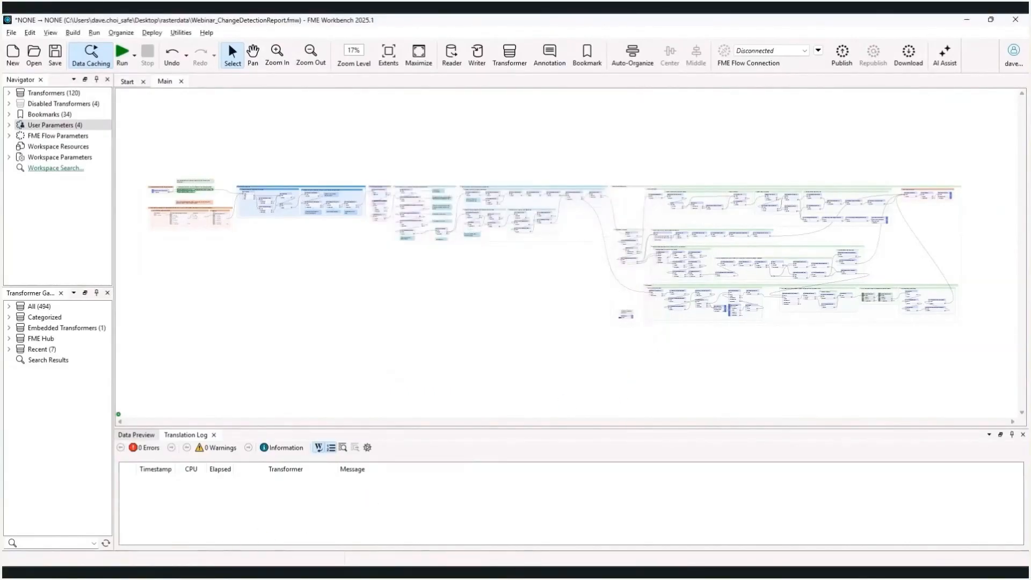
Switch to the NDVI HTML report in Edge, examine the Before and After classification maps up close, and restore their home extent
click(215, 573)
drag(445, 405, 433, 386)
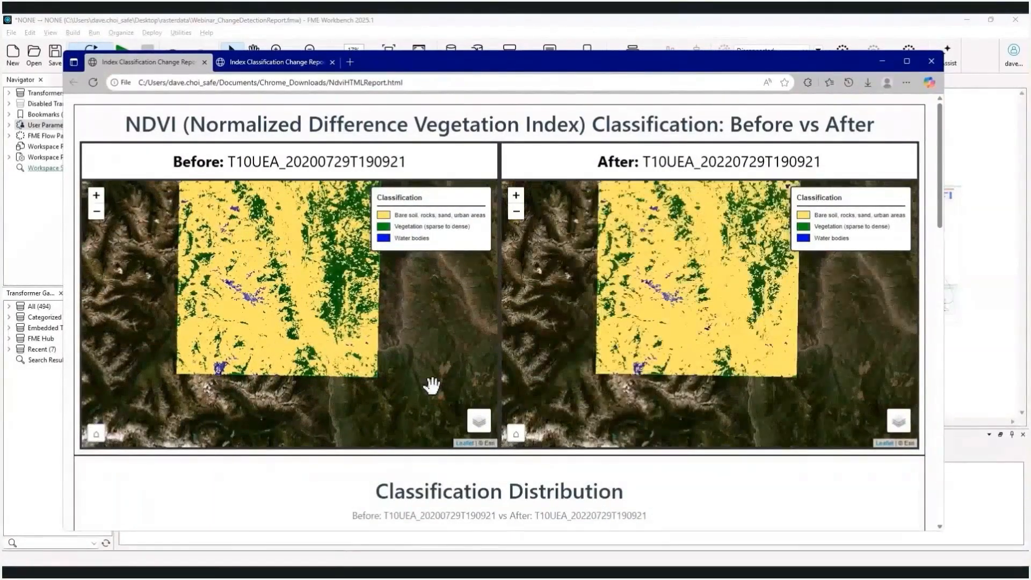
scroll(278, 349, up, 1)
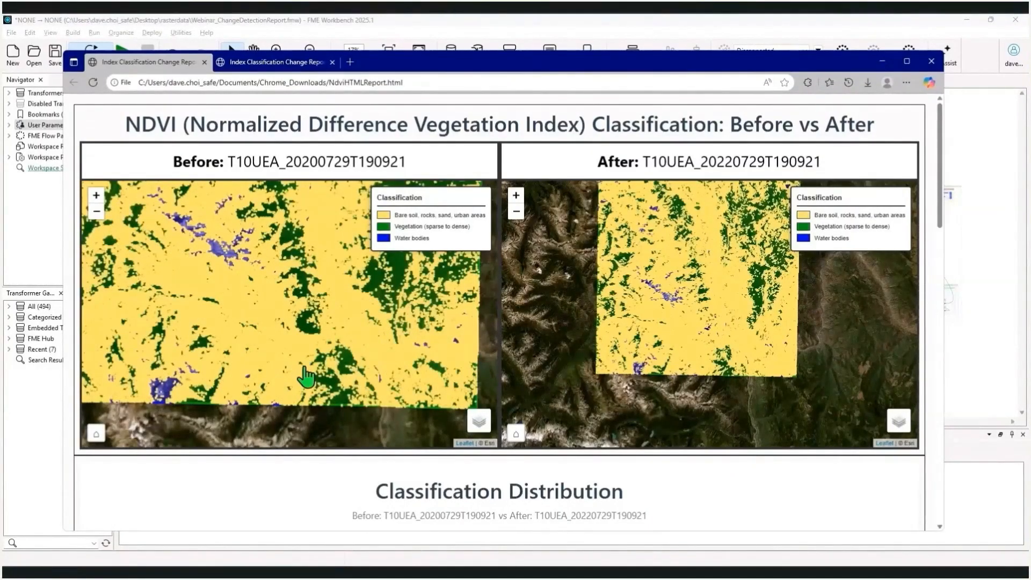
scroll(305, 376, up, 1)
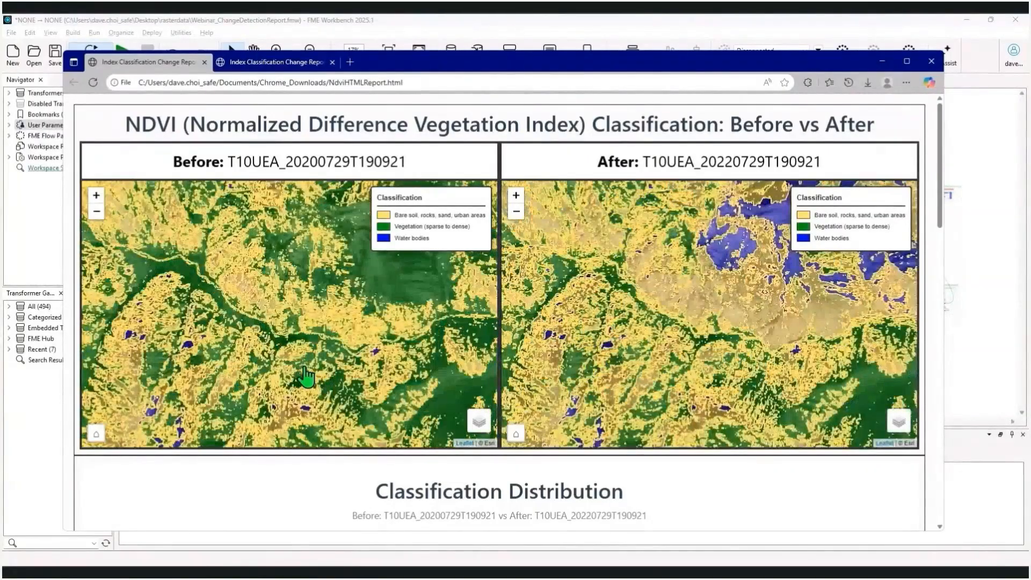
scroll(305, 376, down, 1)
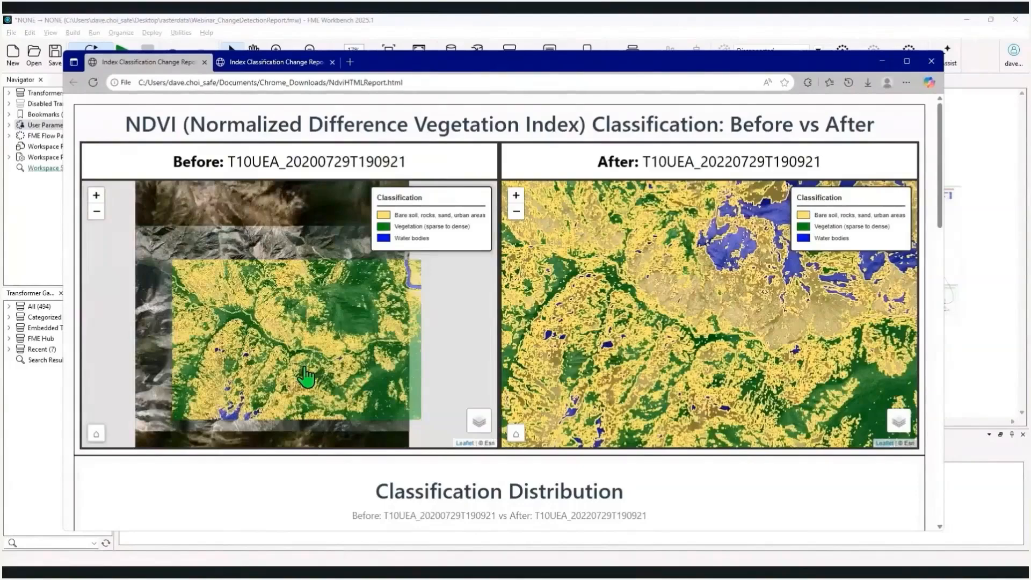
click(97, 433)
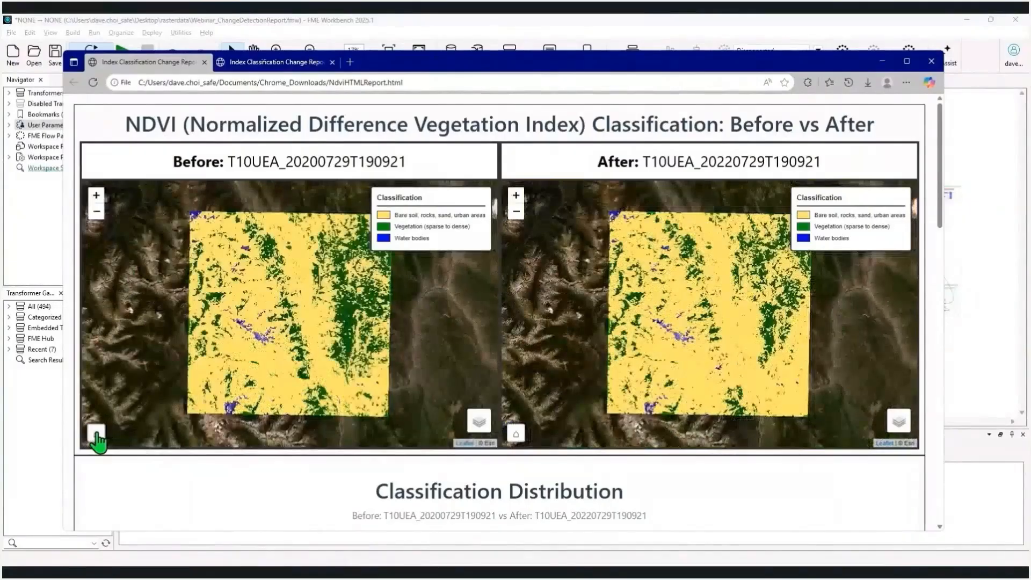
Set the basemap of the Before map to Light and that of the After map to Street Map
mouse_move(481, 424)
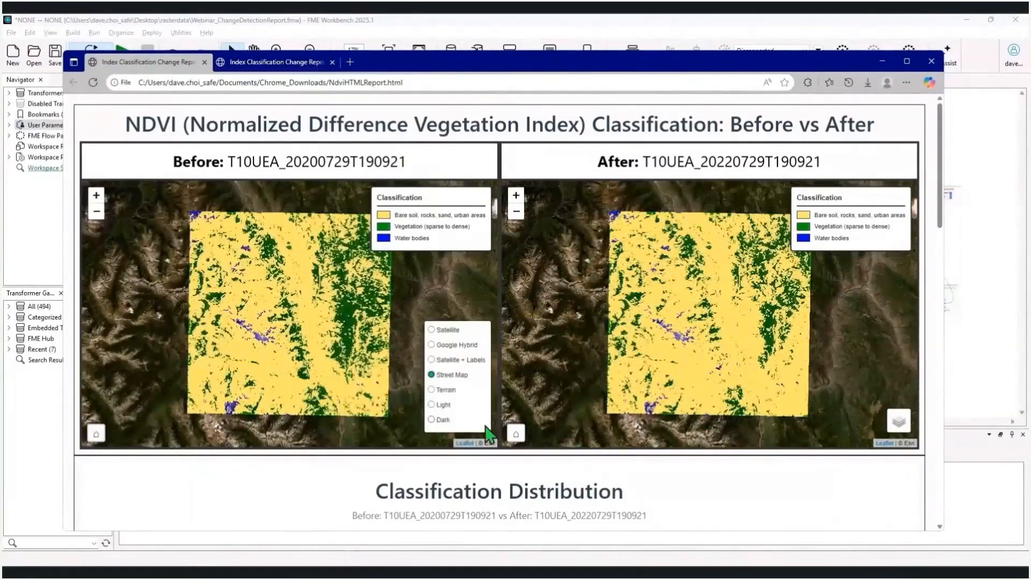
click(438, 405)
mouse_move(899, 422)
click(867, 376)
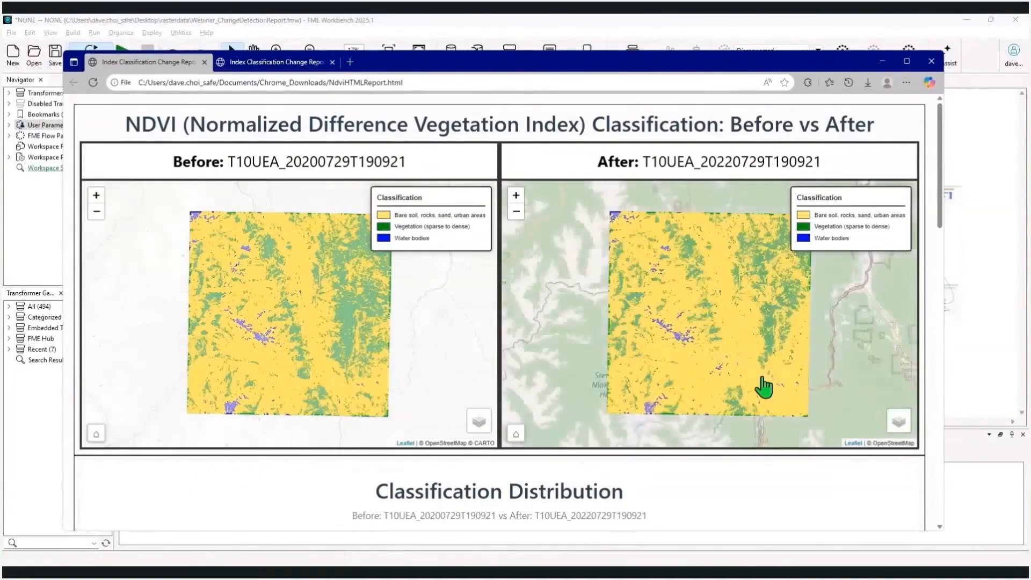
Compare the river area of the After map with the Before map, then return the maps to their home extent
scroll(764, 387, up, 1)
scroll(764, 387, up, 2)
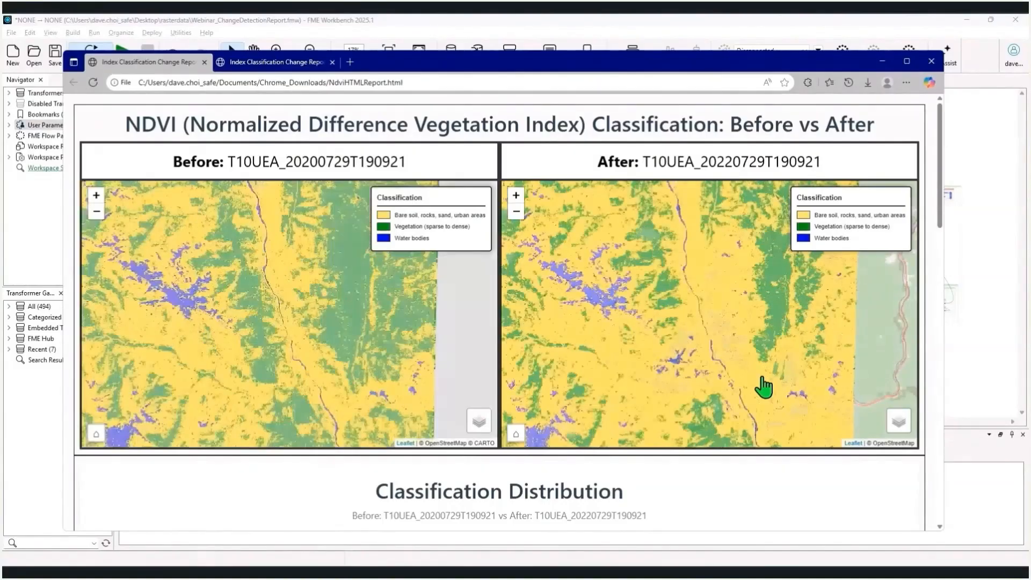
drag(764, 387, 727, 293)
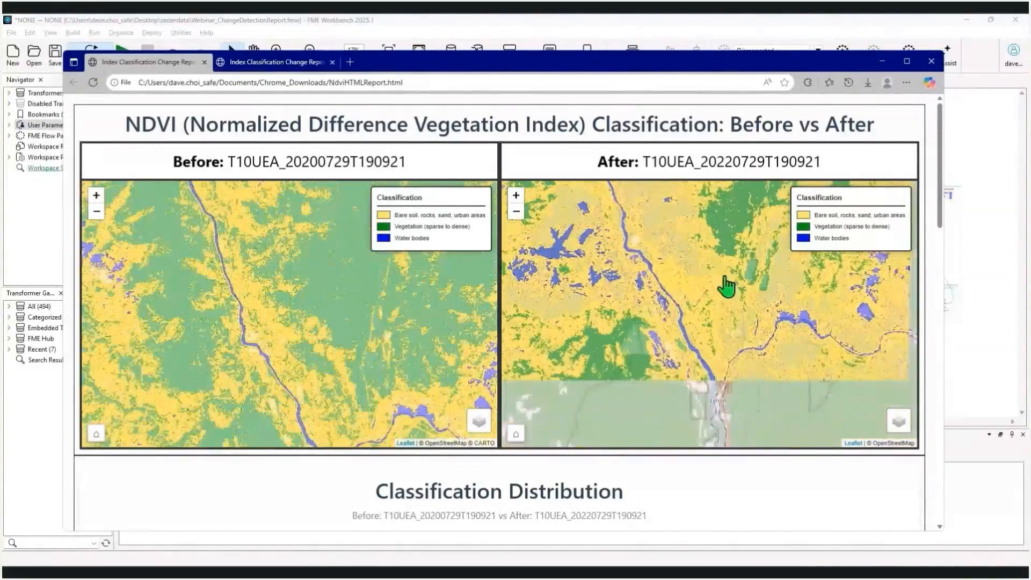
click(518, 434)
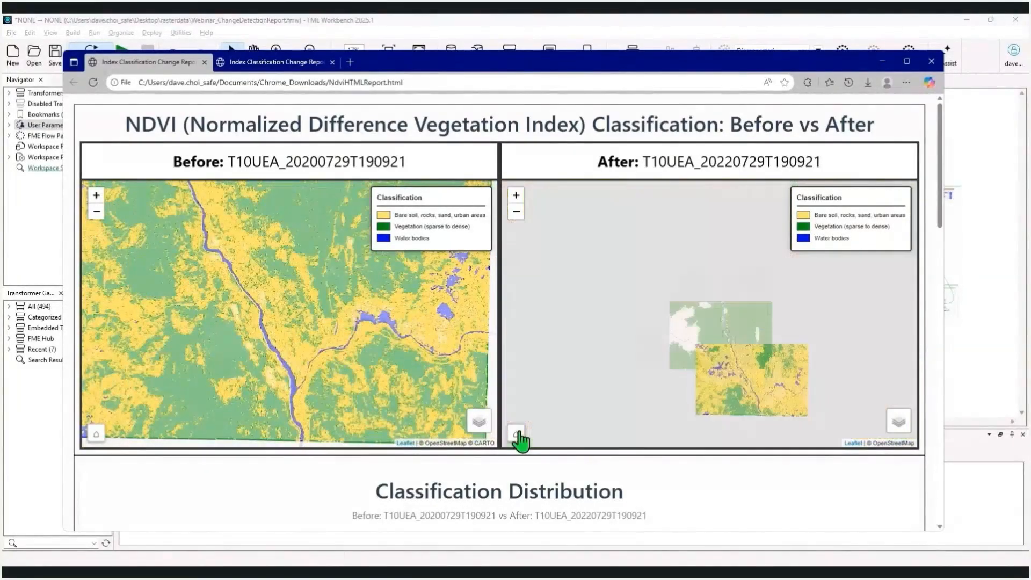
Examine the NDVI report's classification pie charts, change table, area statistics and AI Summary
scroll(543, 486, down, 5)
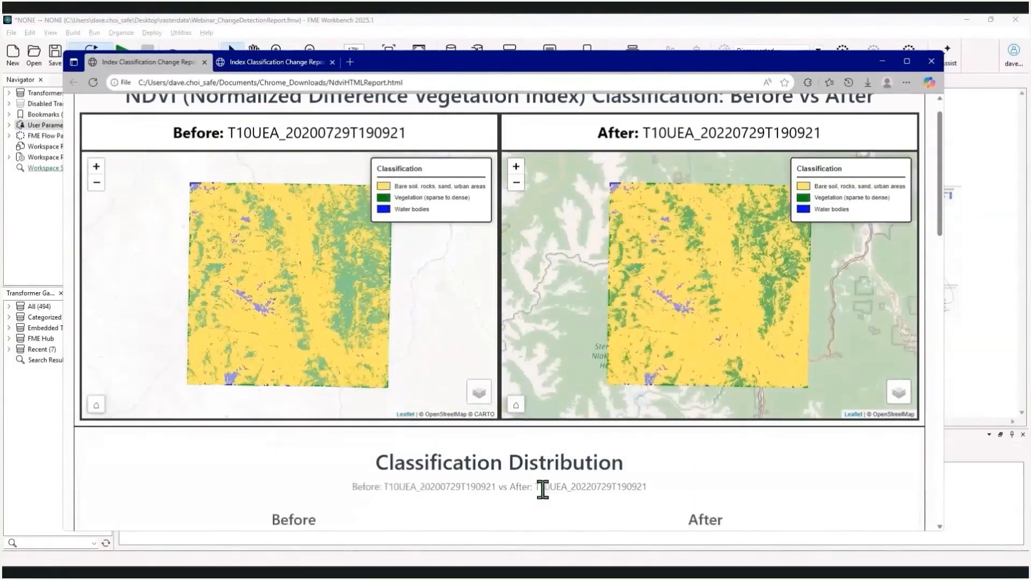
mouse_move(626, 426)
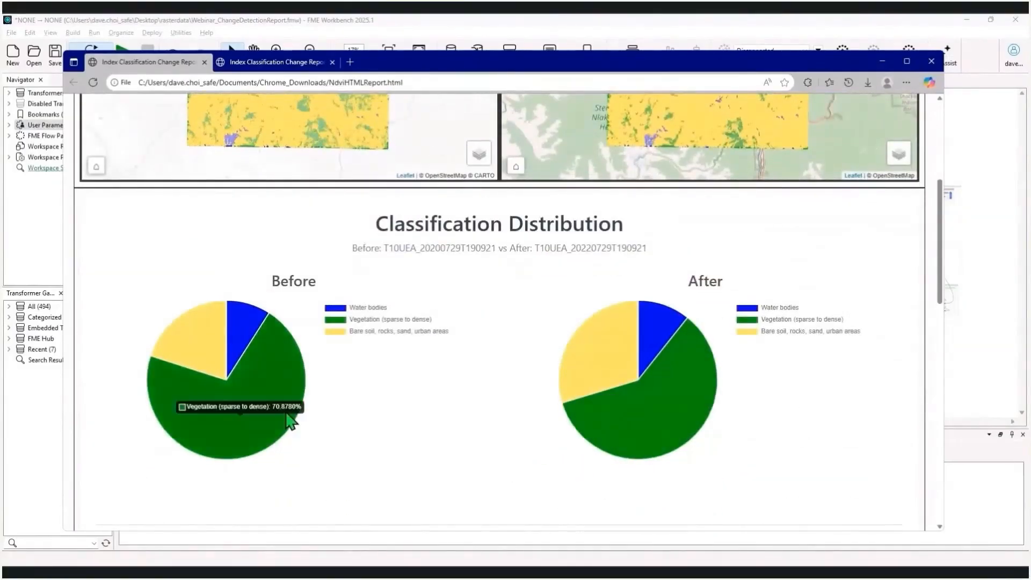
scroll(456, 417, down, 3)
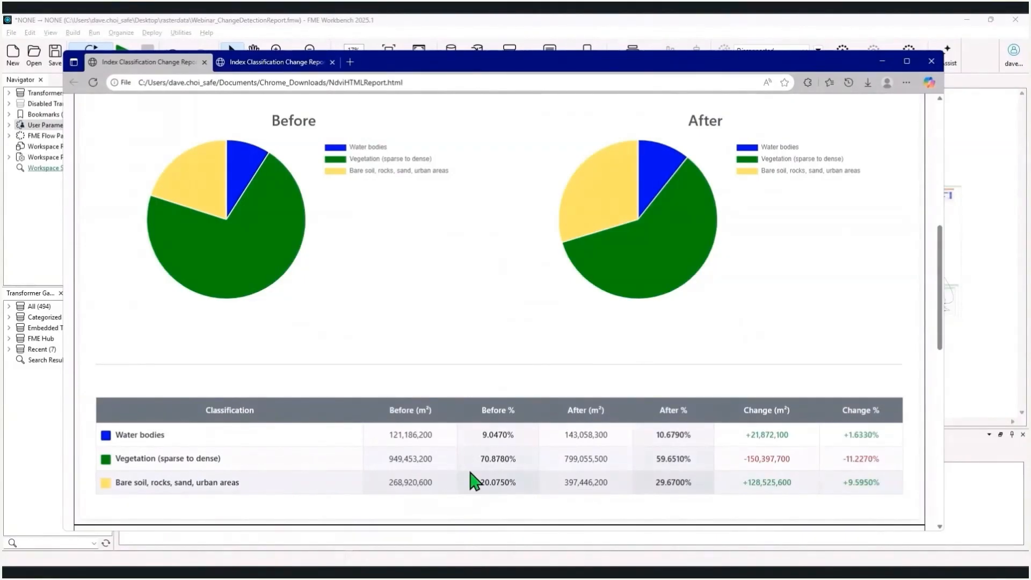
scroll(475, 482, down, 2)
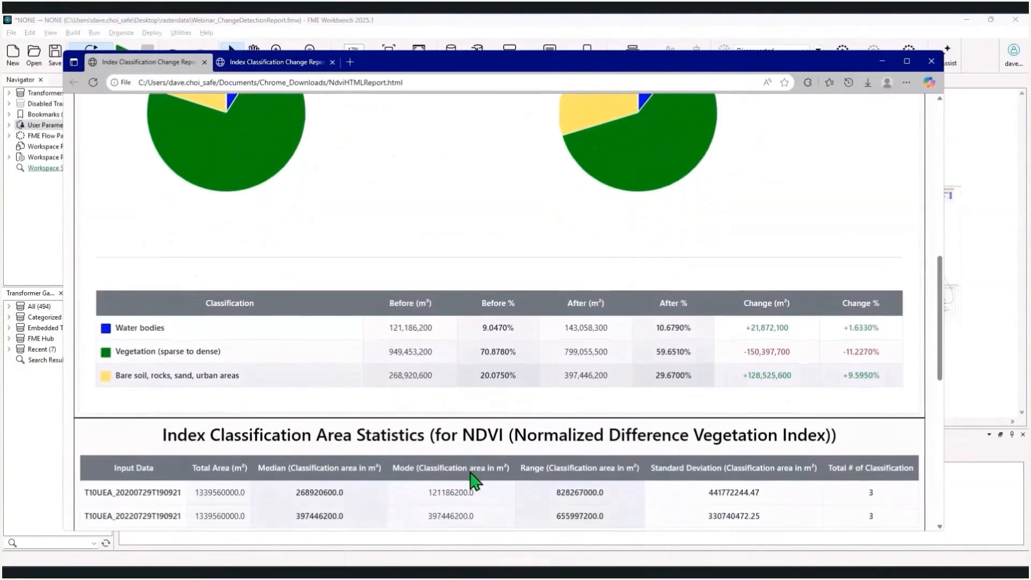
scroll(470, 471, down, 2)
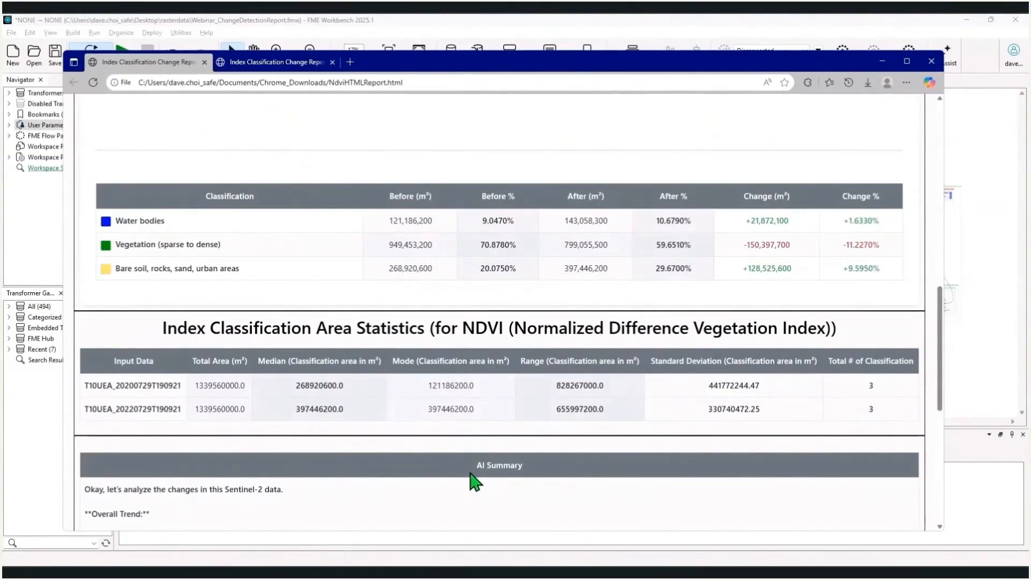
scroll(476, 482, down, 7)
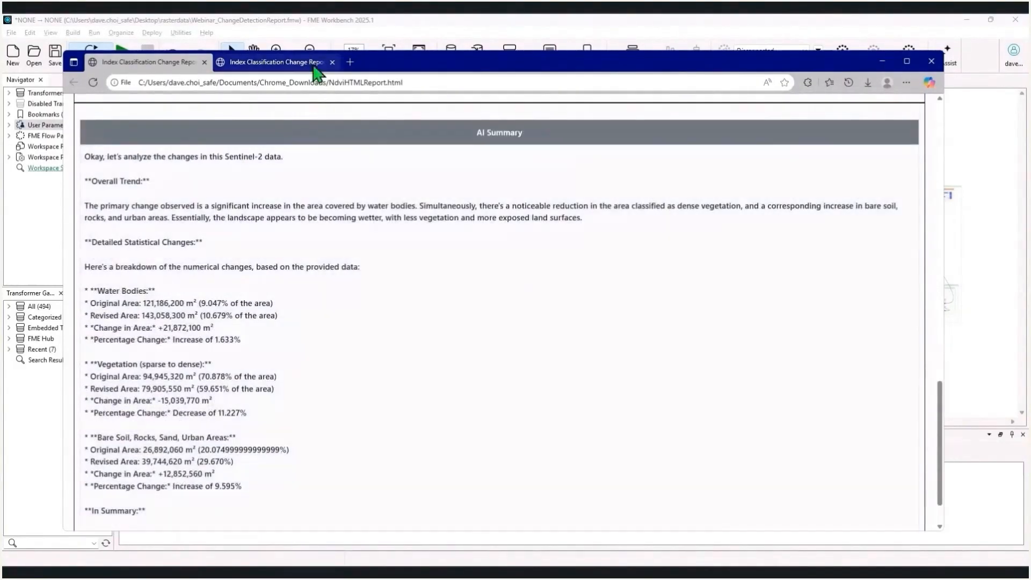
Open the SAVI report, inspect its Before and After maps up close, and restore their home extent
click(315, 64)
scroll(358, 374, up, 2)
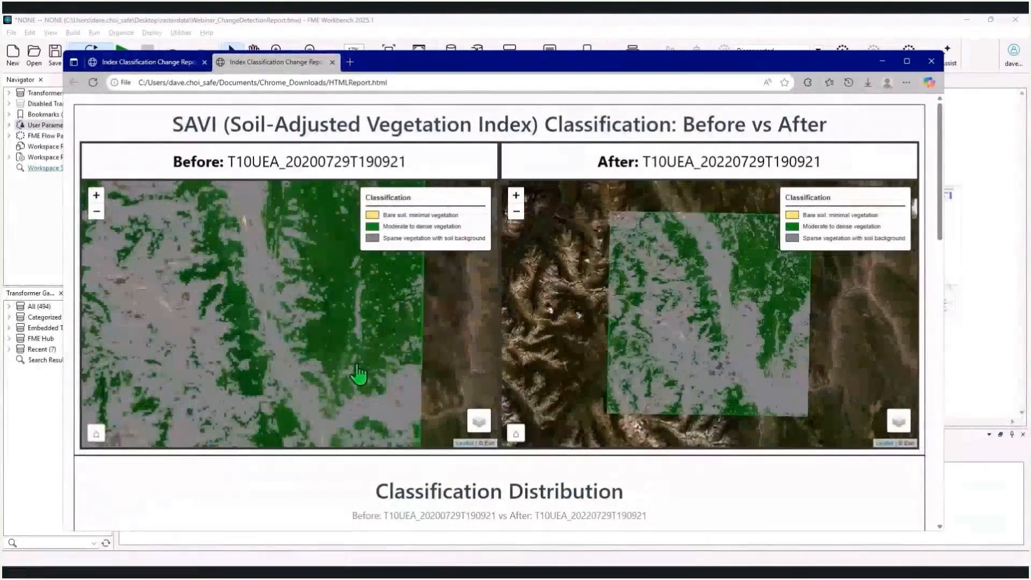
drag(358, 374, 457, 356)
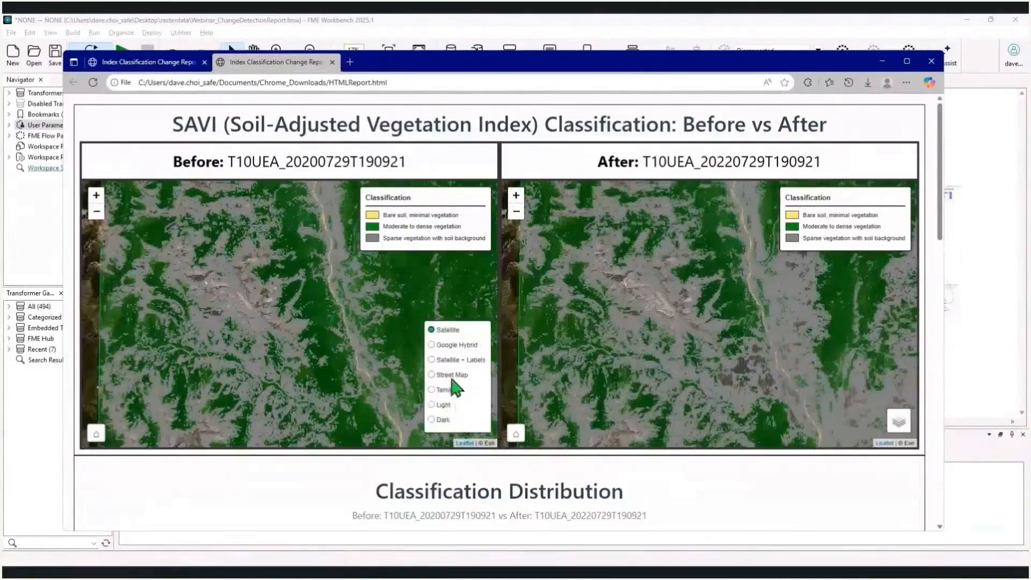
click(97, 433)
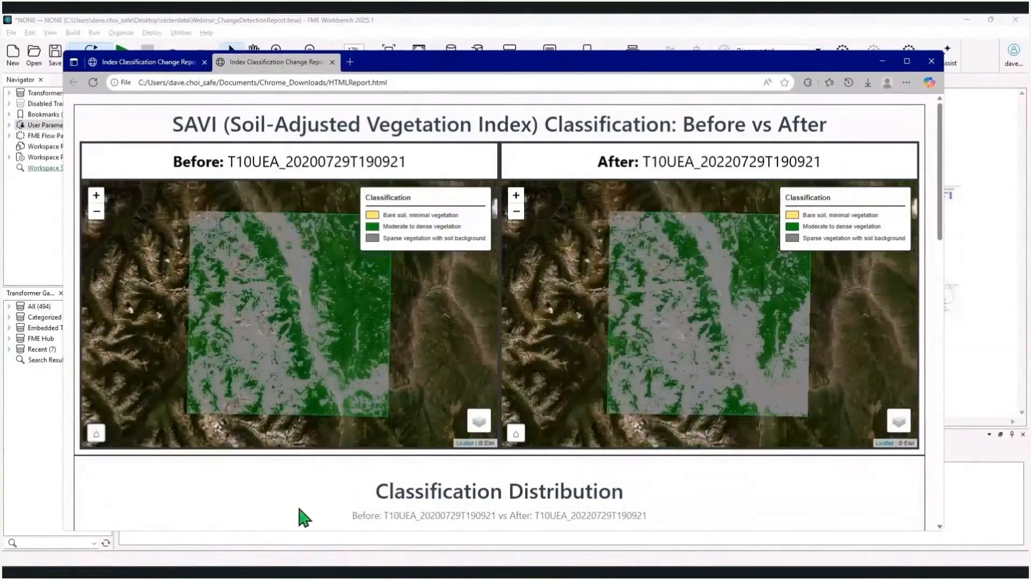
Examine the SAVI report's classification pie charts, change table, area statistics and AI Summary
scroll(467, 495, down, 3)
scroll(468, 497, down, 2)
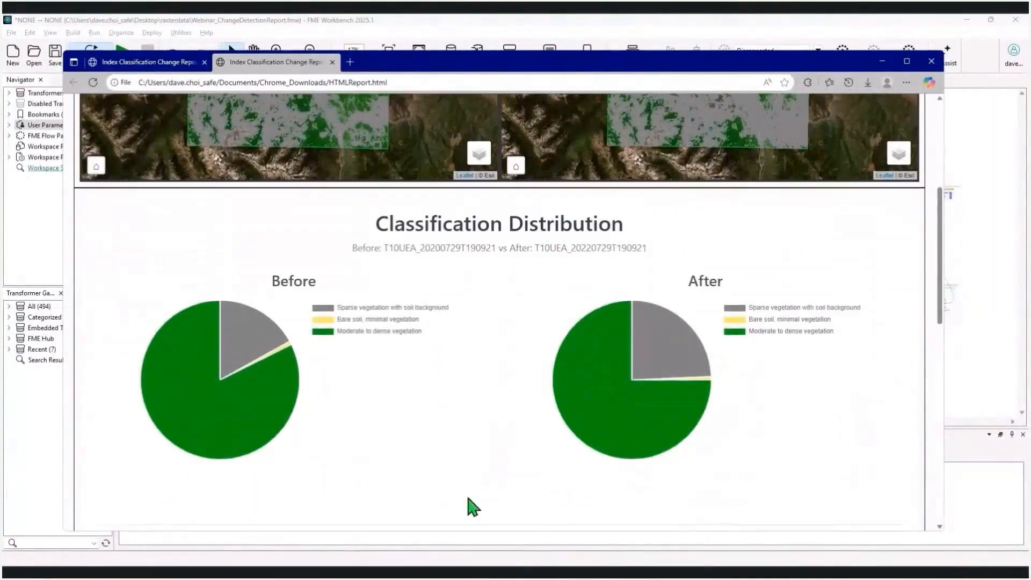
scroll(468, 499, down, 1)
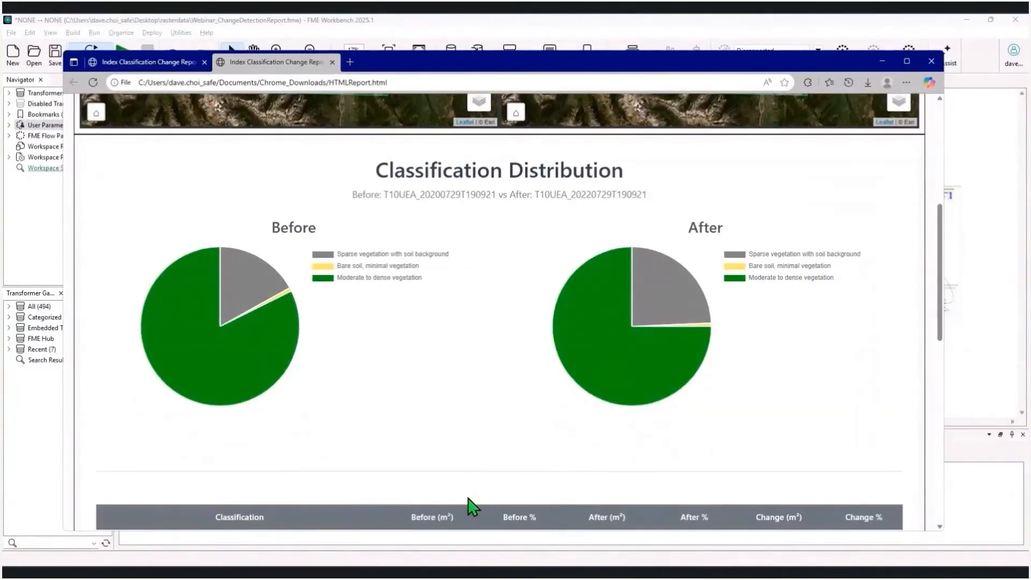
scroll(472, 506, down, 4)
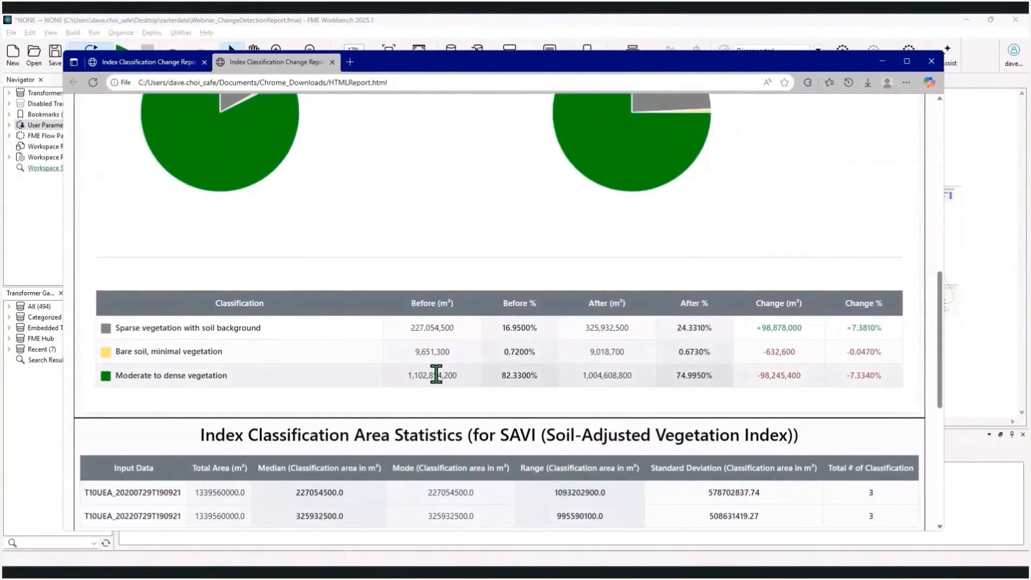
scroll(436, 375, down, 7)
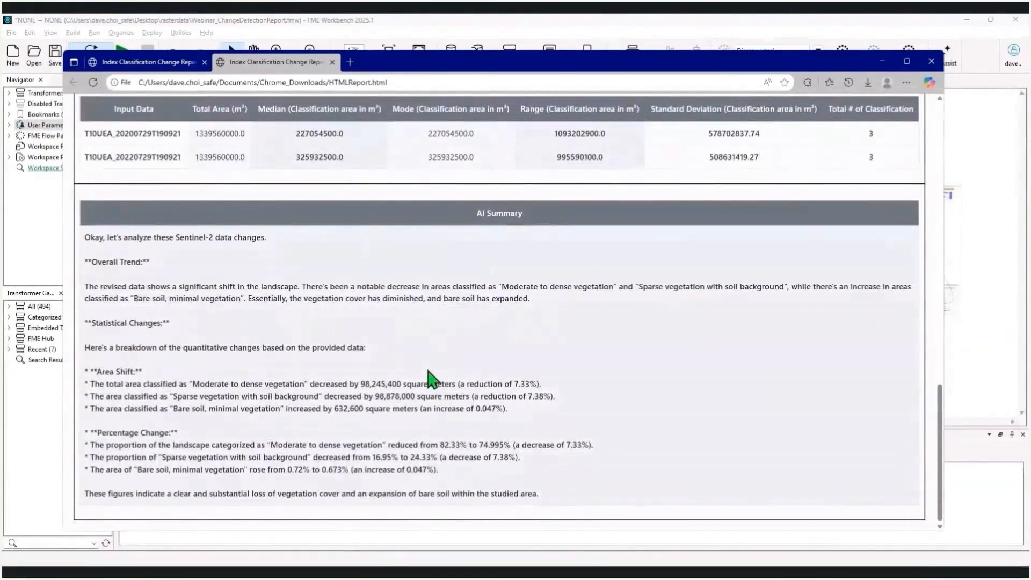